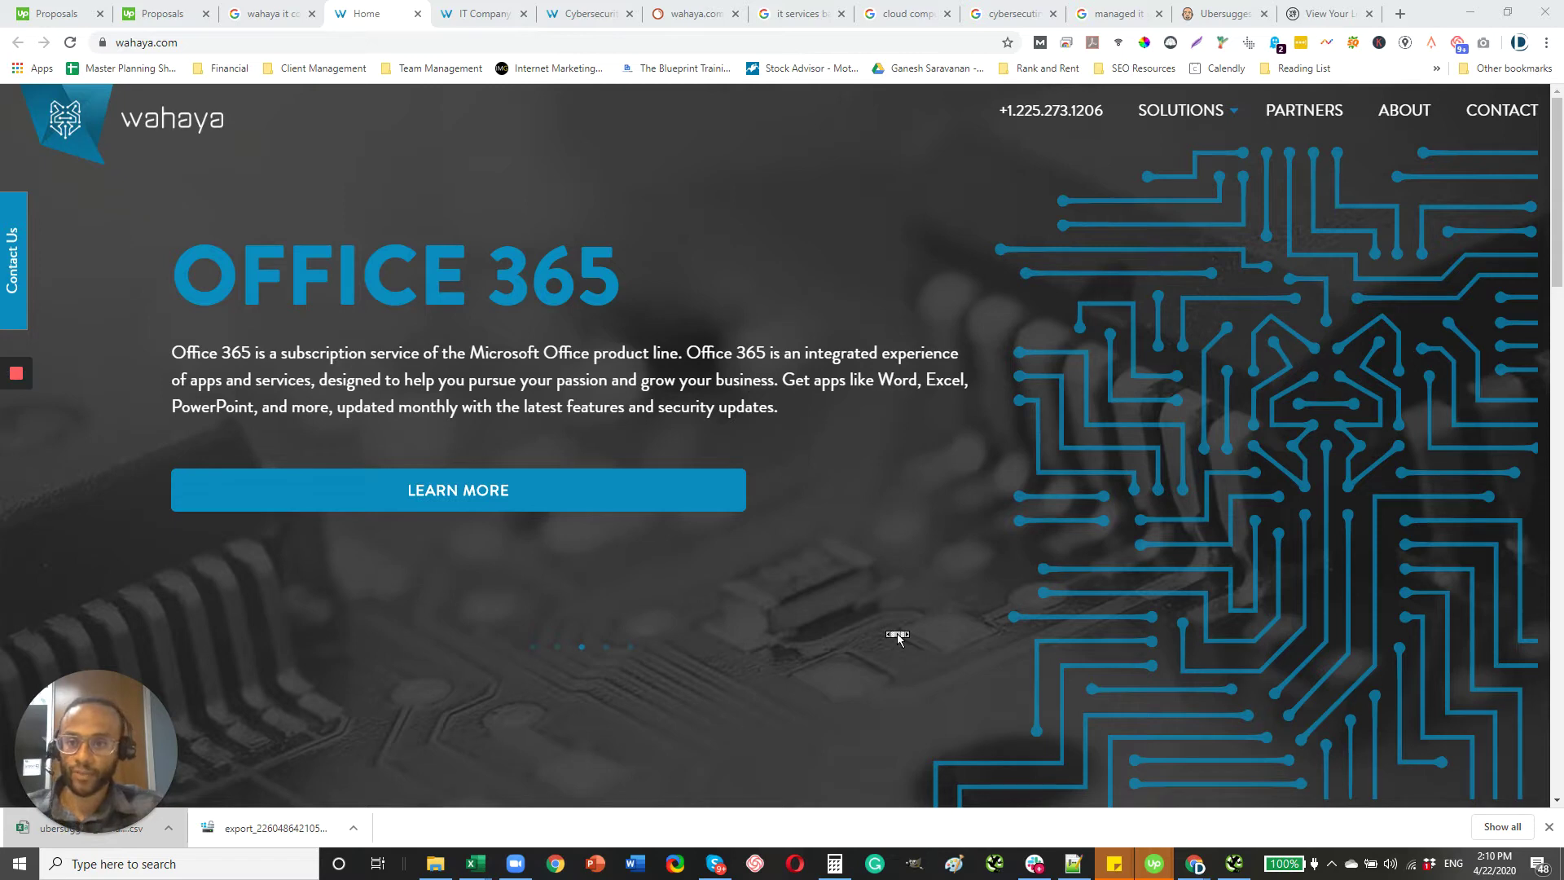
Review wahaya's Baton Rouge IT company page, then view its Cybersecurity and Compliance page
scroll(896, 633, "down", 1)
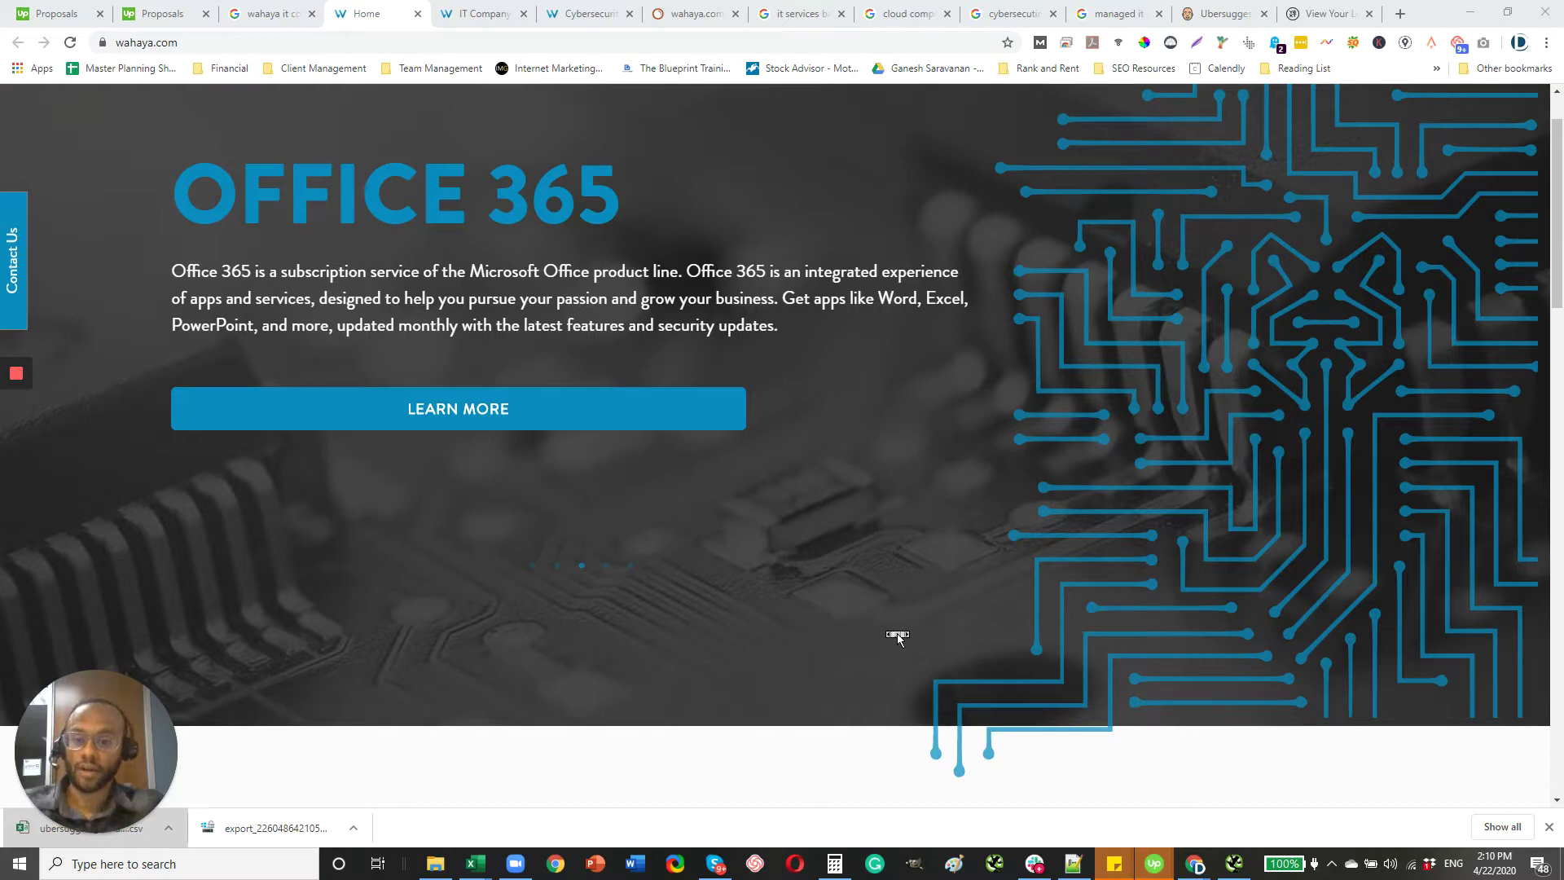
scroll(816, 600, "up", 1)
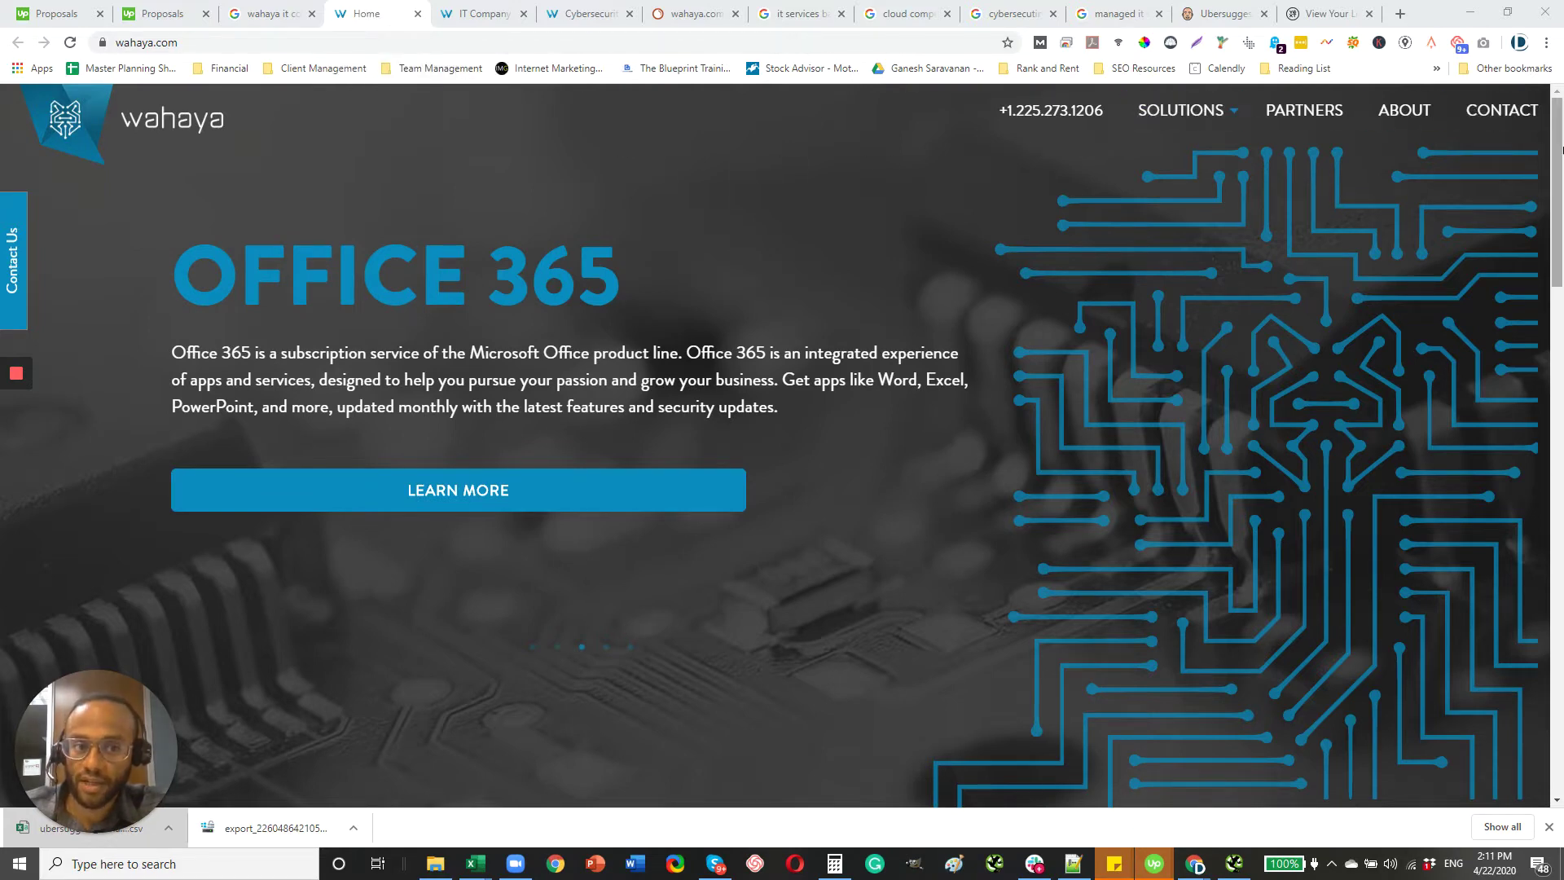
mouse_move(1232, 112)
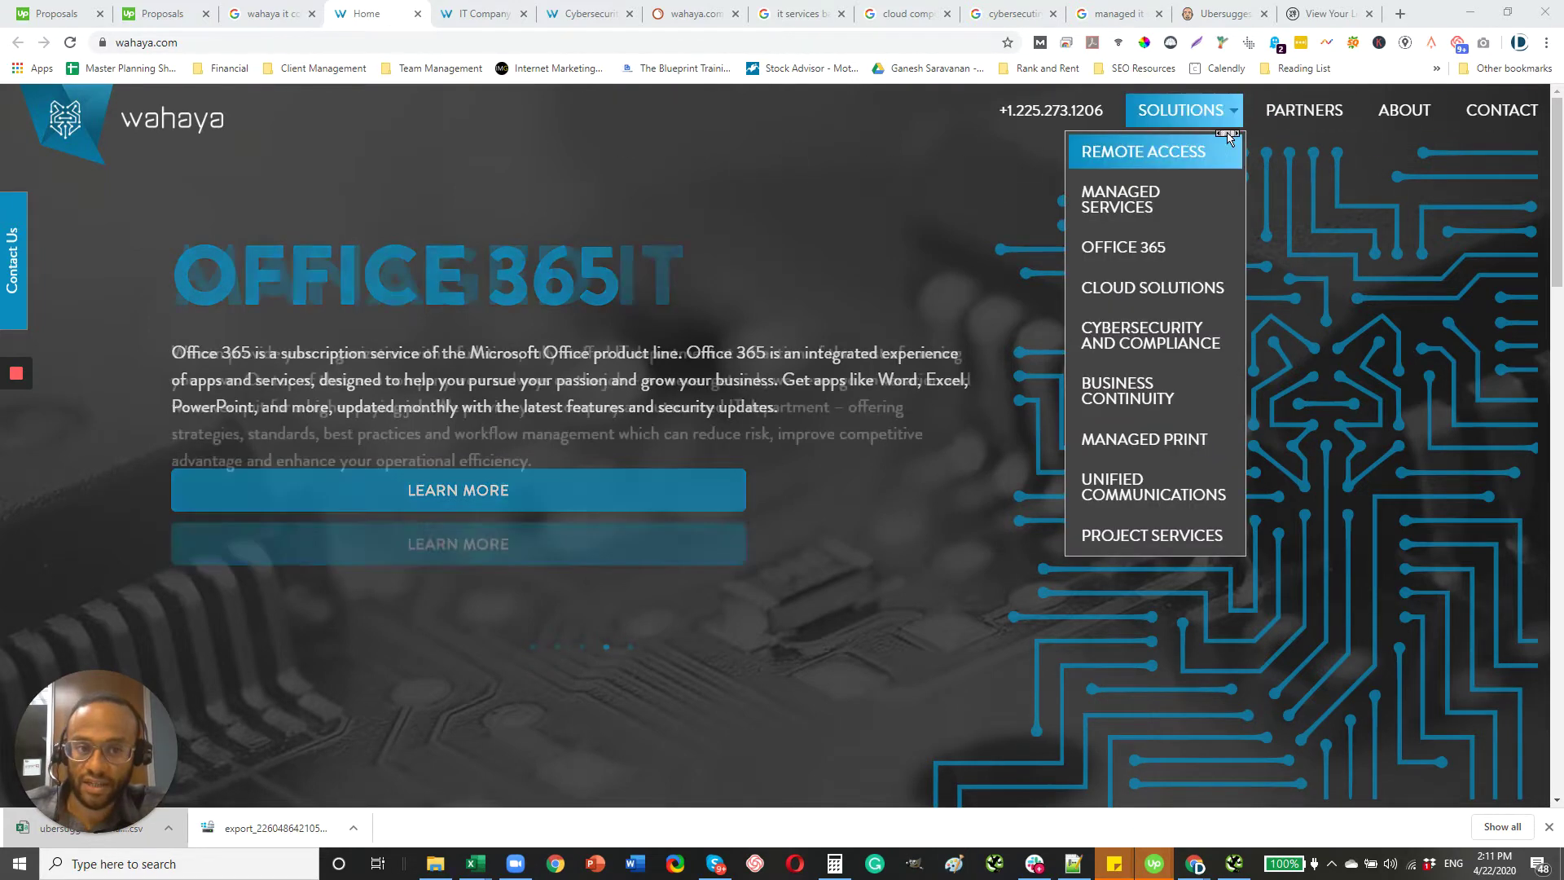
left_click(471, 14)
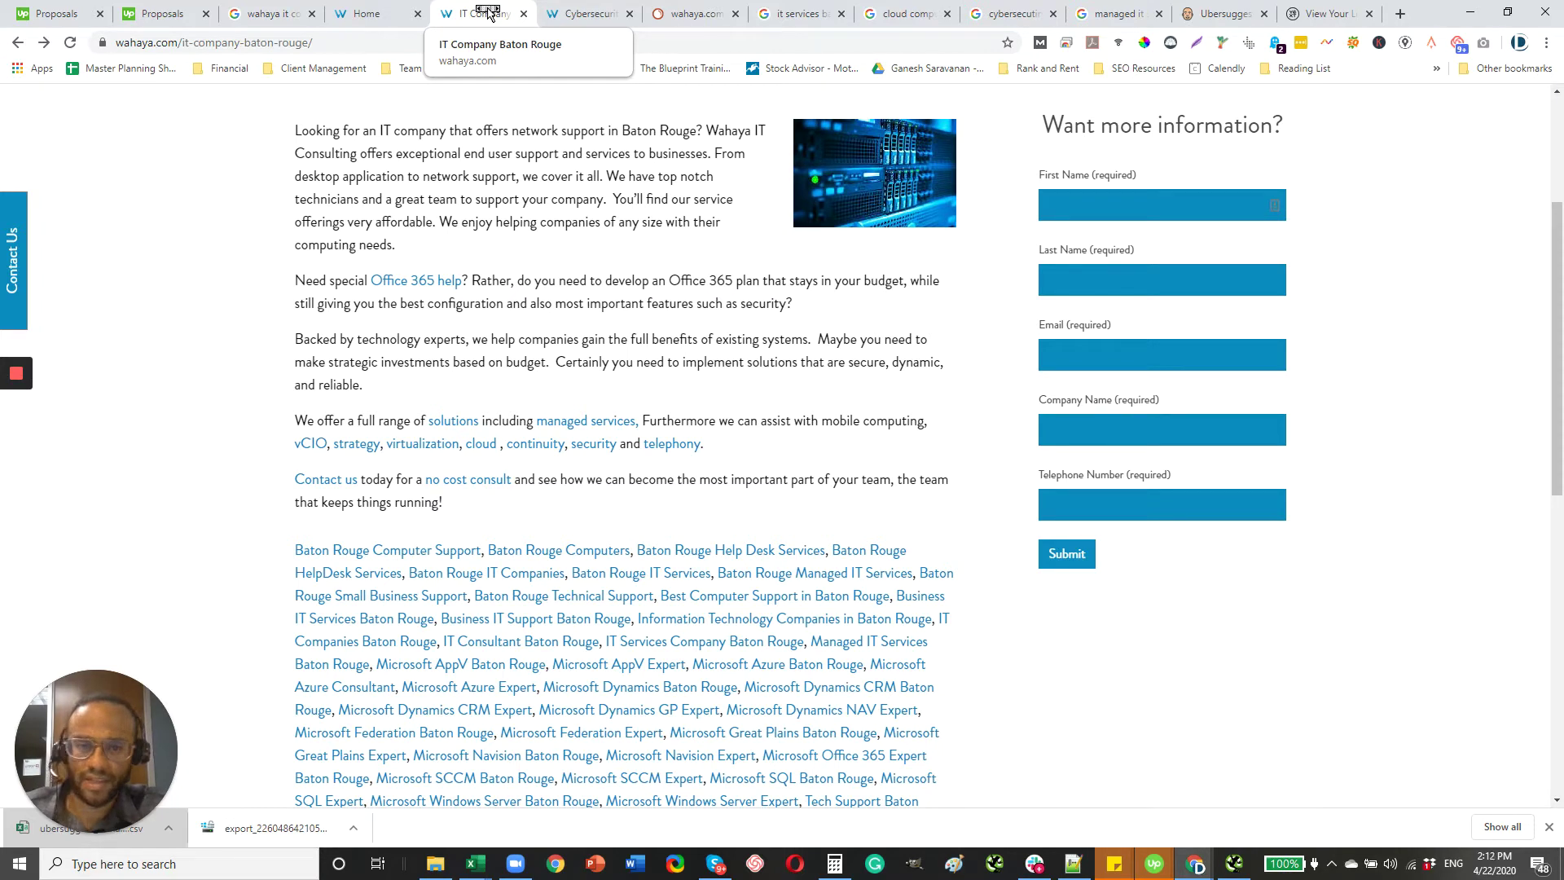
left_click(588, 14)
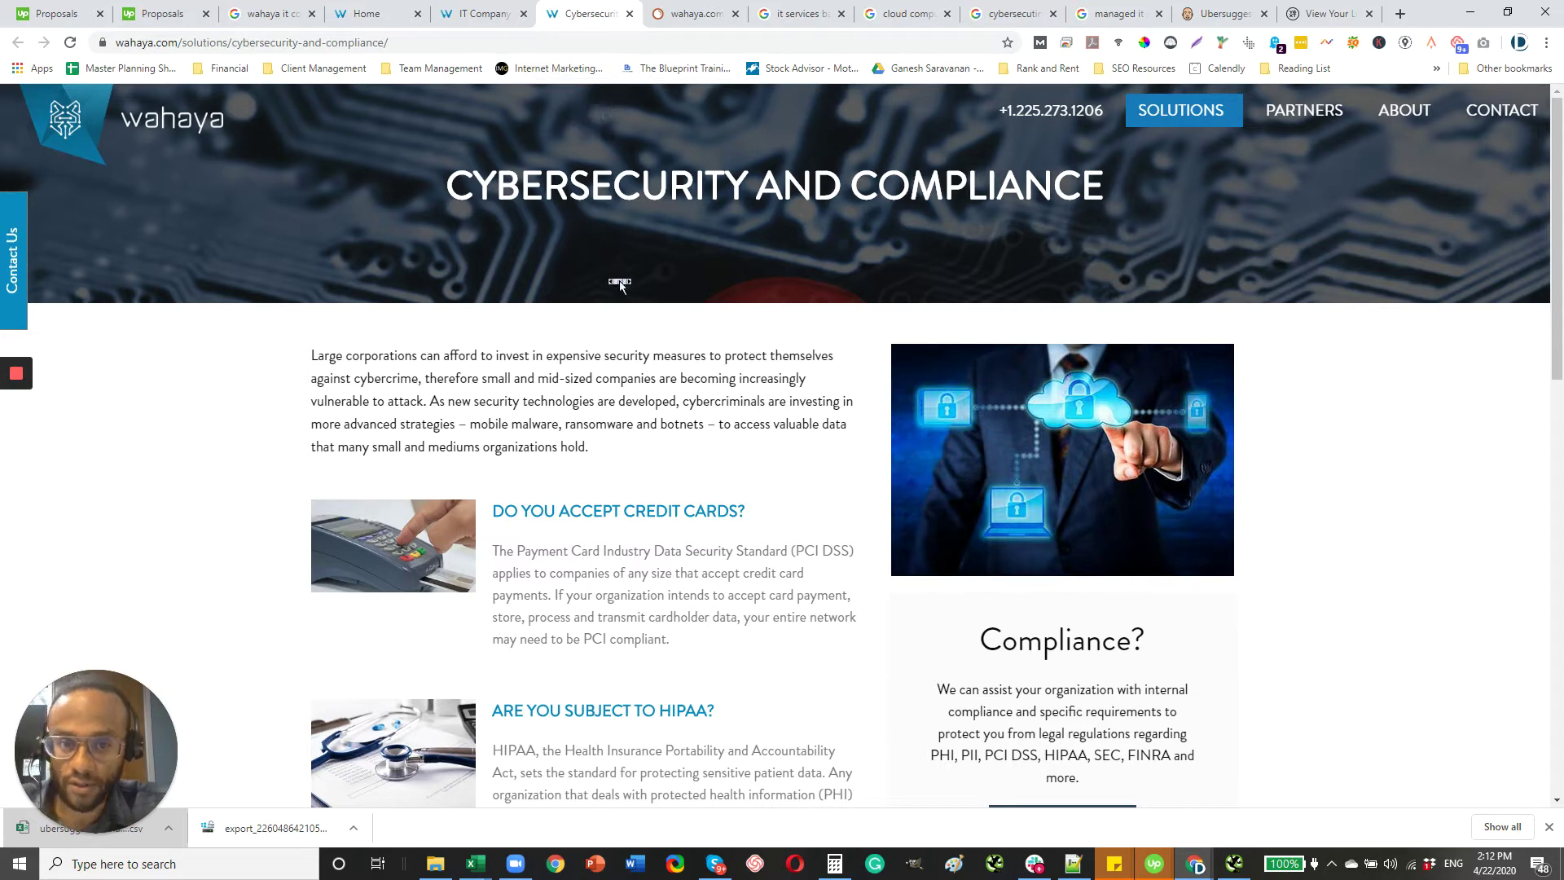
Scroll through the Google results for 'it services baton rouge'
left_click(796, 14)
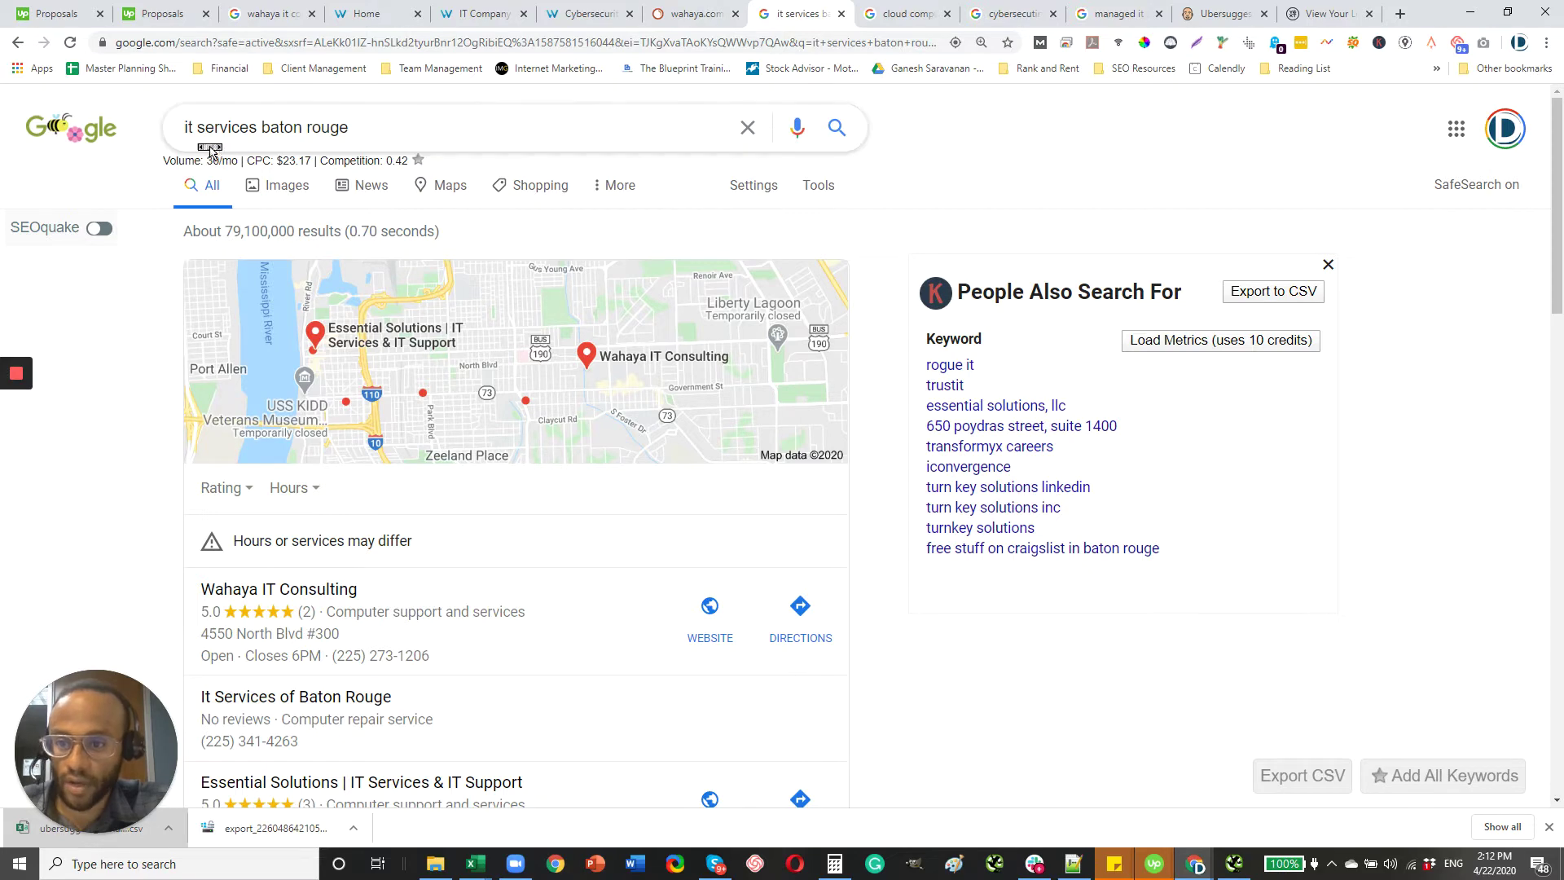
scroll(519, 421, "down", 1)
scroll(519, 421, "down", 3)
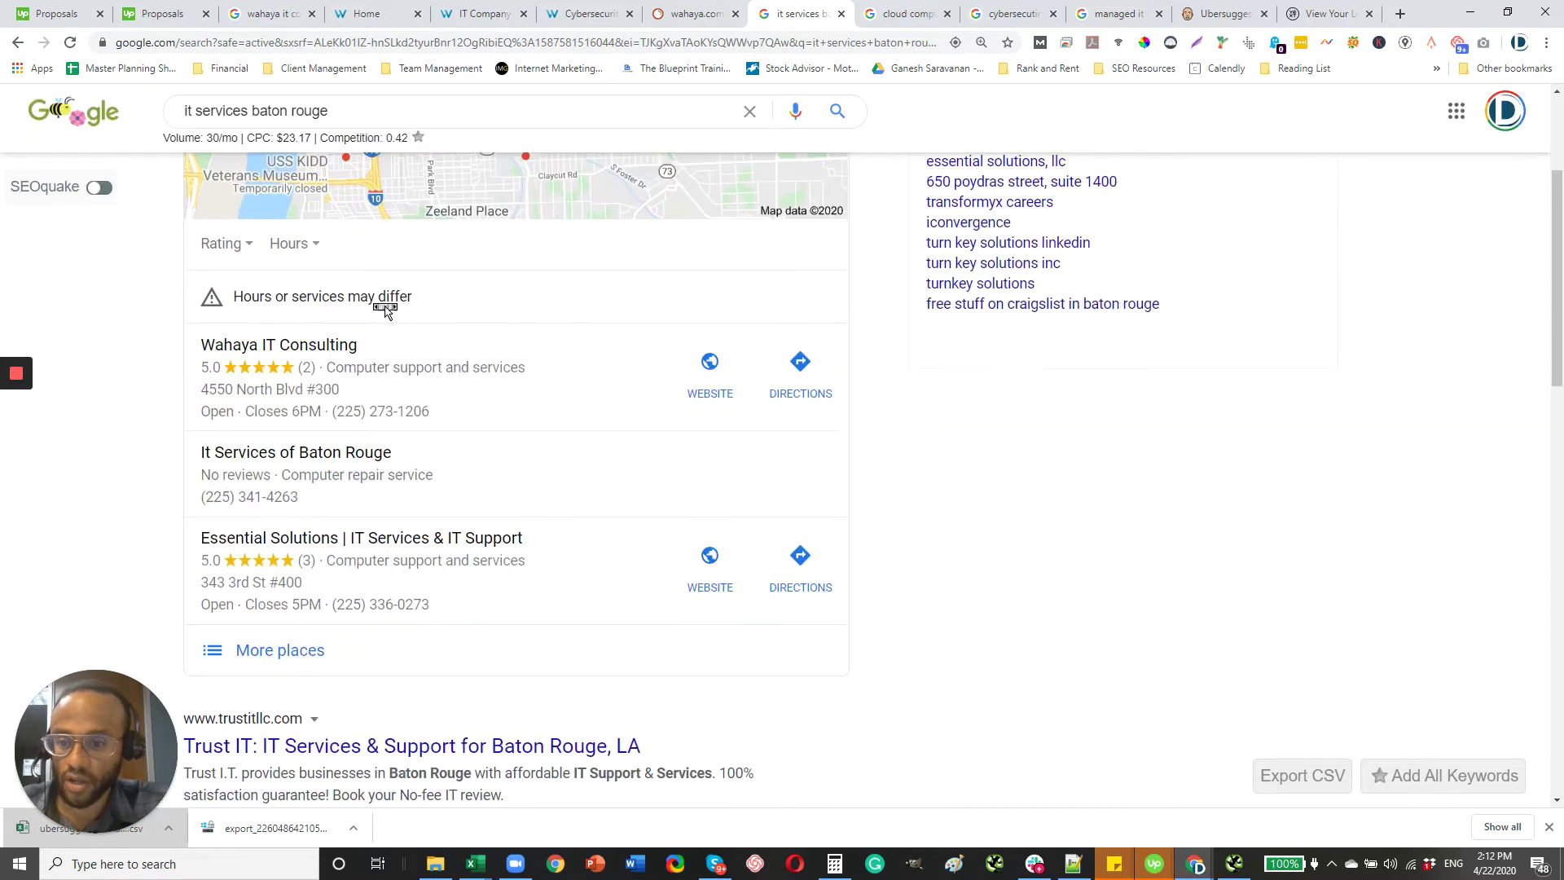
scroll(674, 489, "down", 6)
scroll(675, 513, "down", 6)
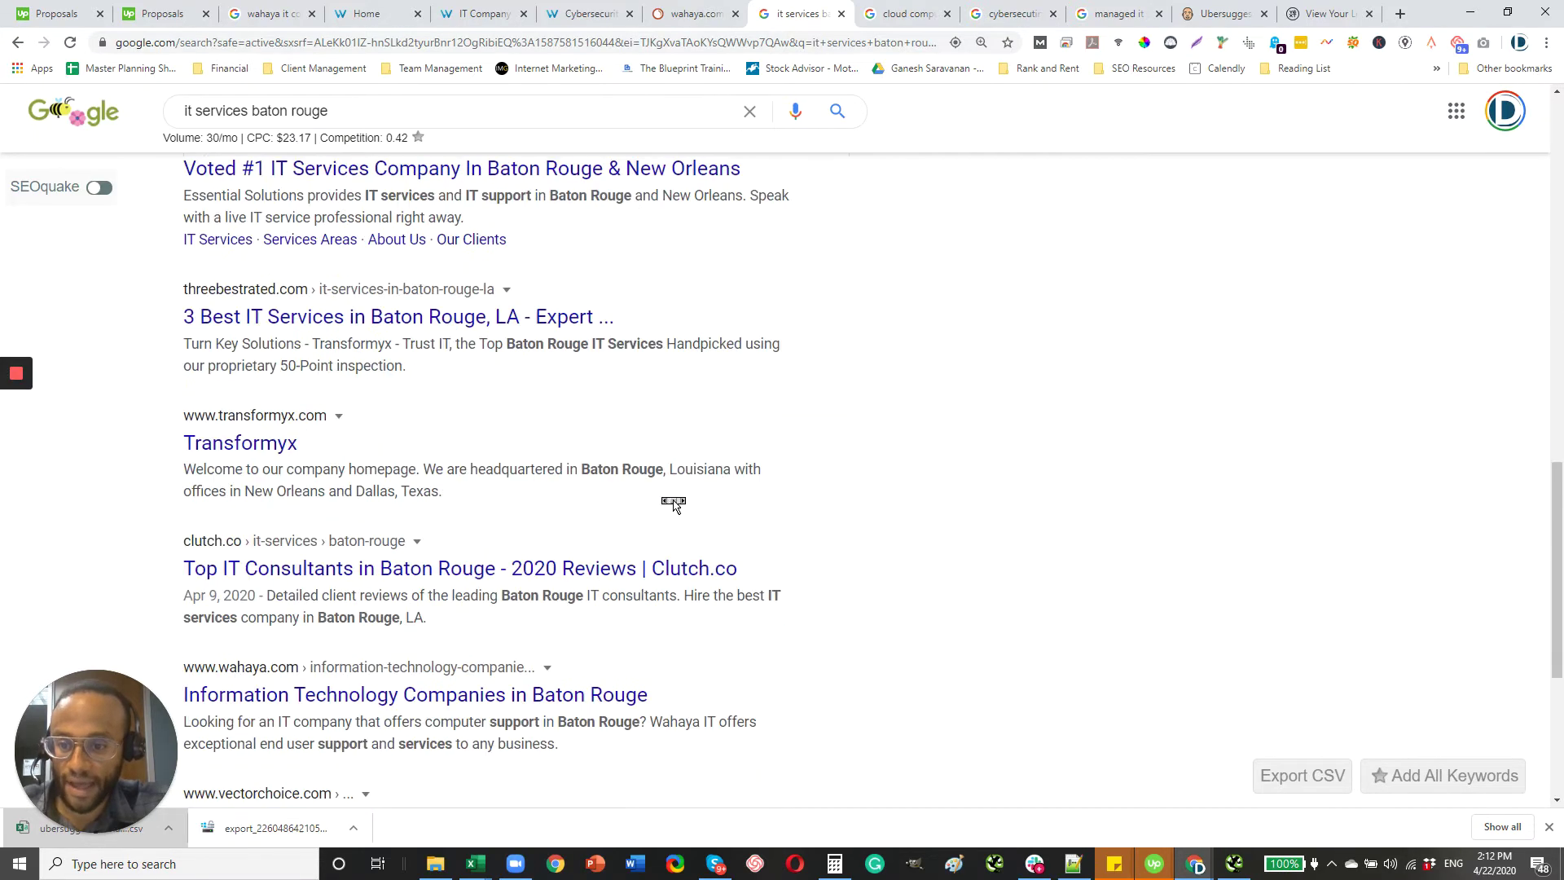
scroll(658, 600, "up", 4)
scroll(665, 603, "down", 4)
scroll(643, 644, "up", 1)
scroll(570, 692, "down", 2)
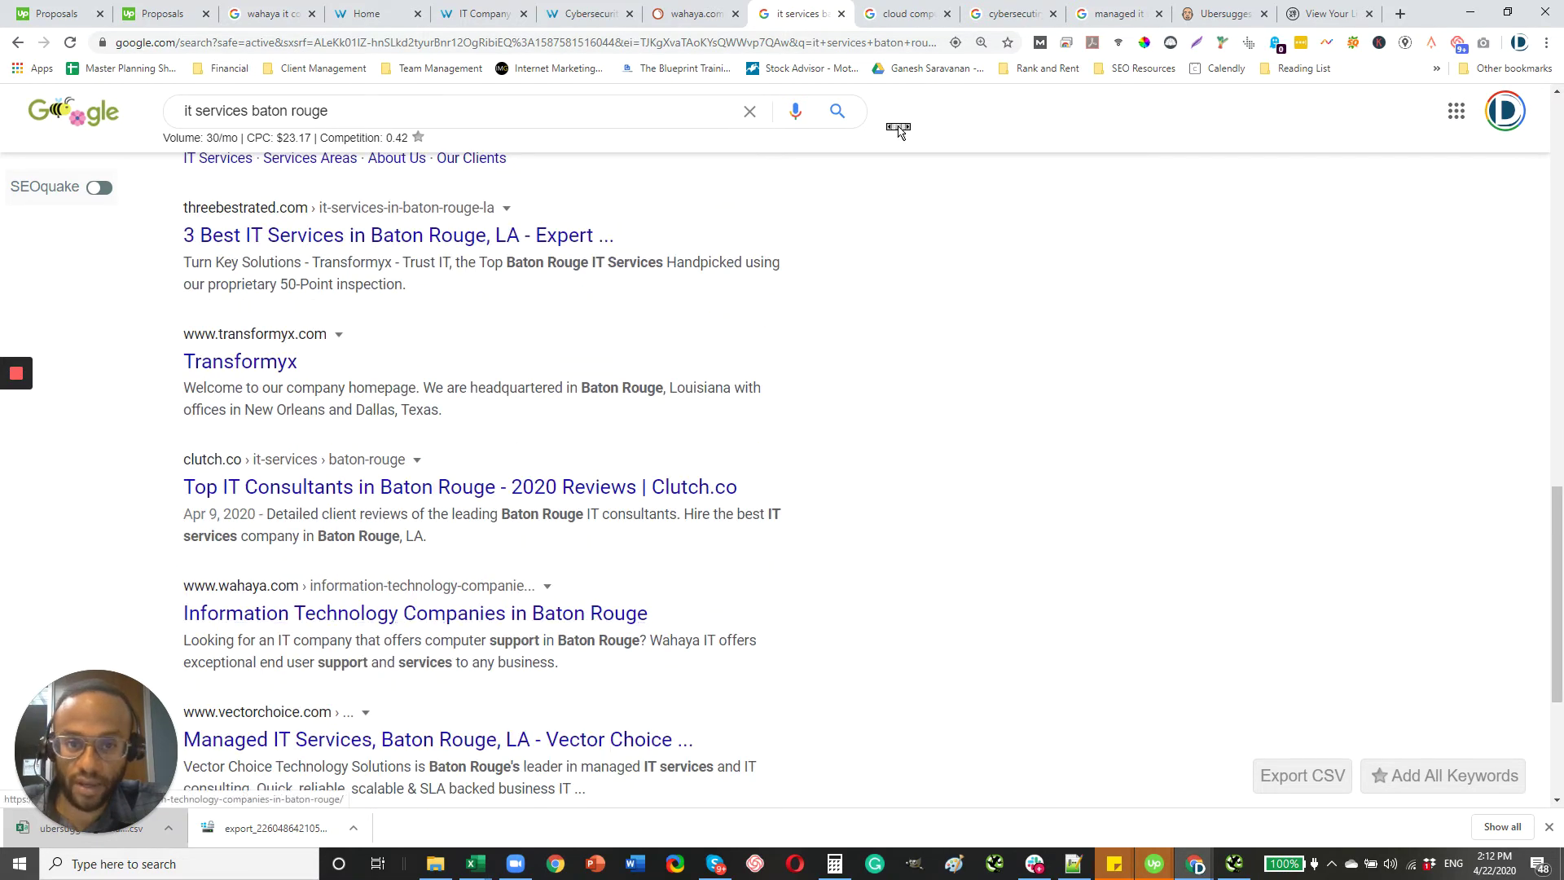
Scroll through the Google results for 'cloud computing baton rouge'
left_click(908, 13)
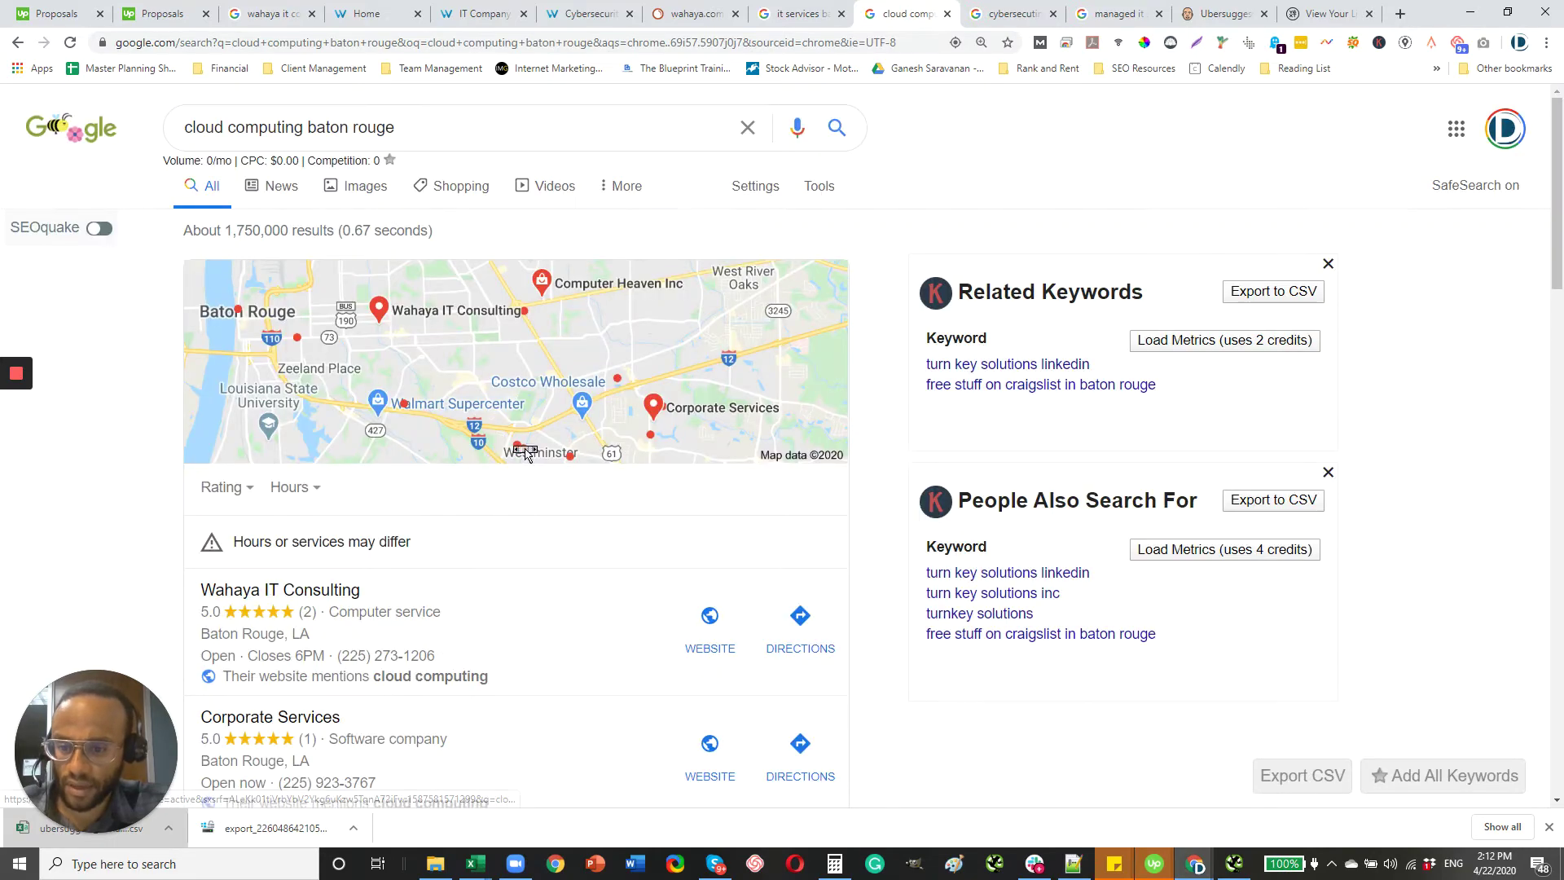
scroll(538, 513, "down", 10)
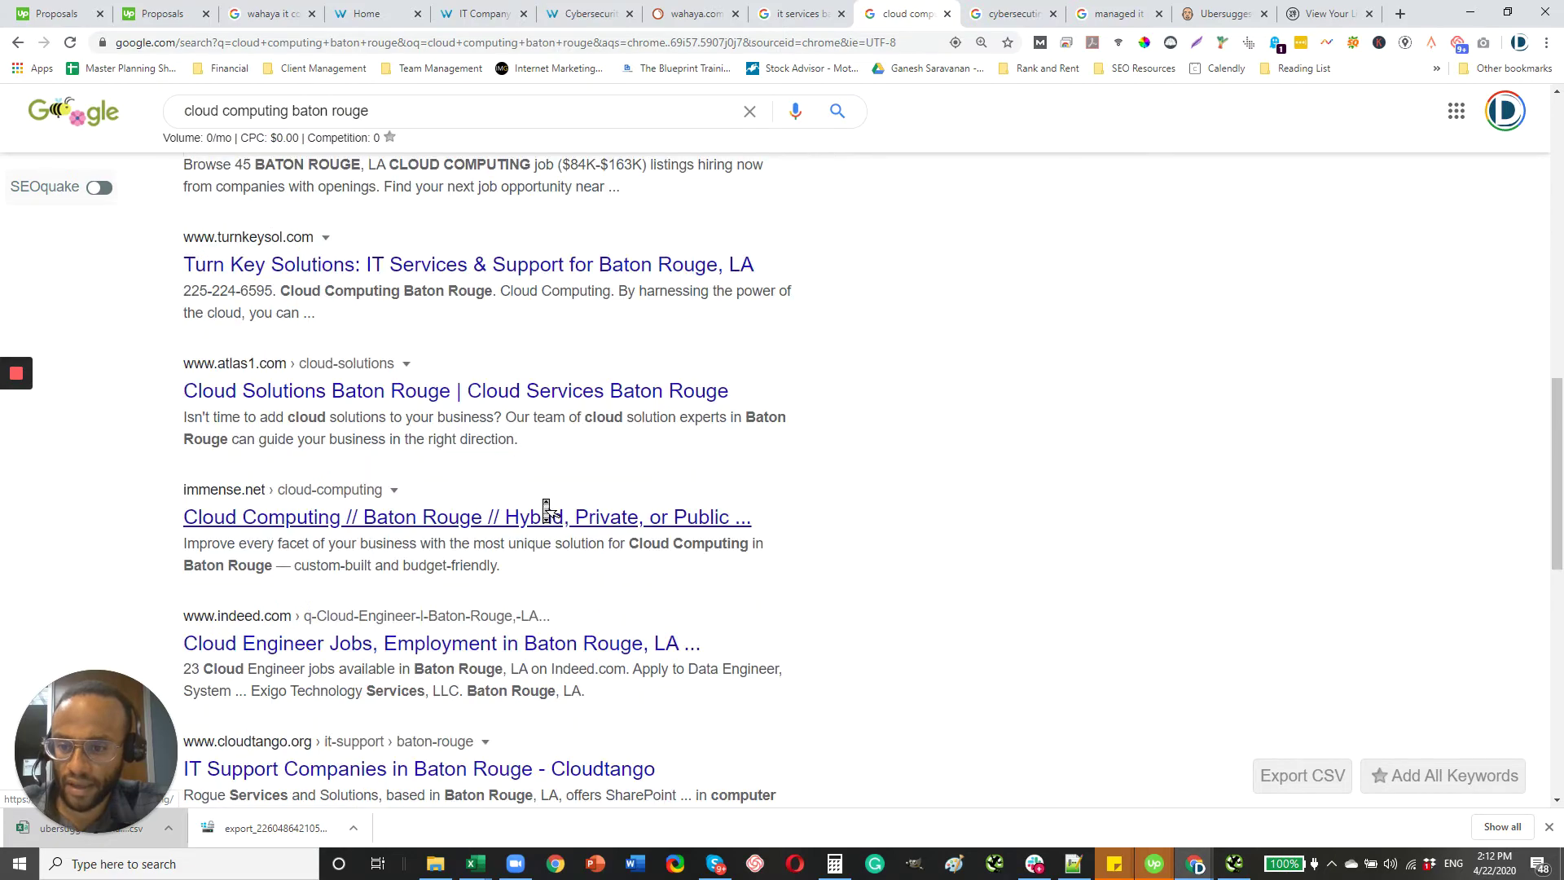
scroll(547, 510, "down", 6)
scroll(547, 511, "up", 10)
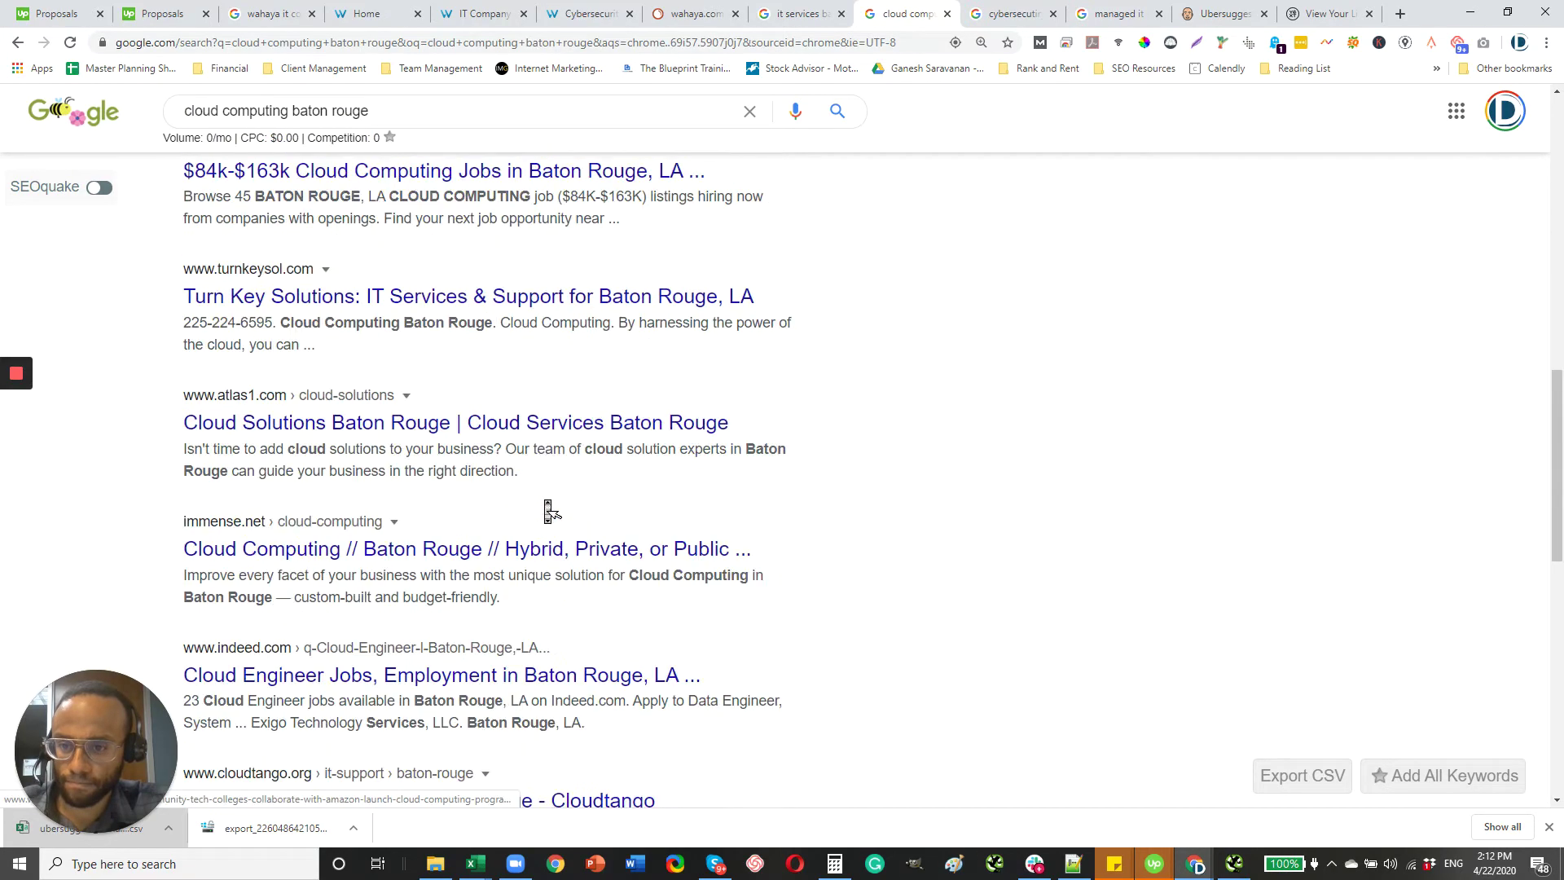
scroll(549, 505, "down", 9)
scroll(559, 493, "down", 5)
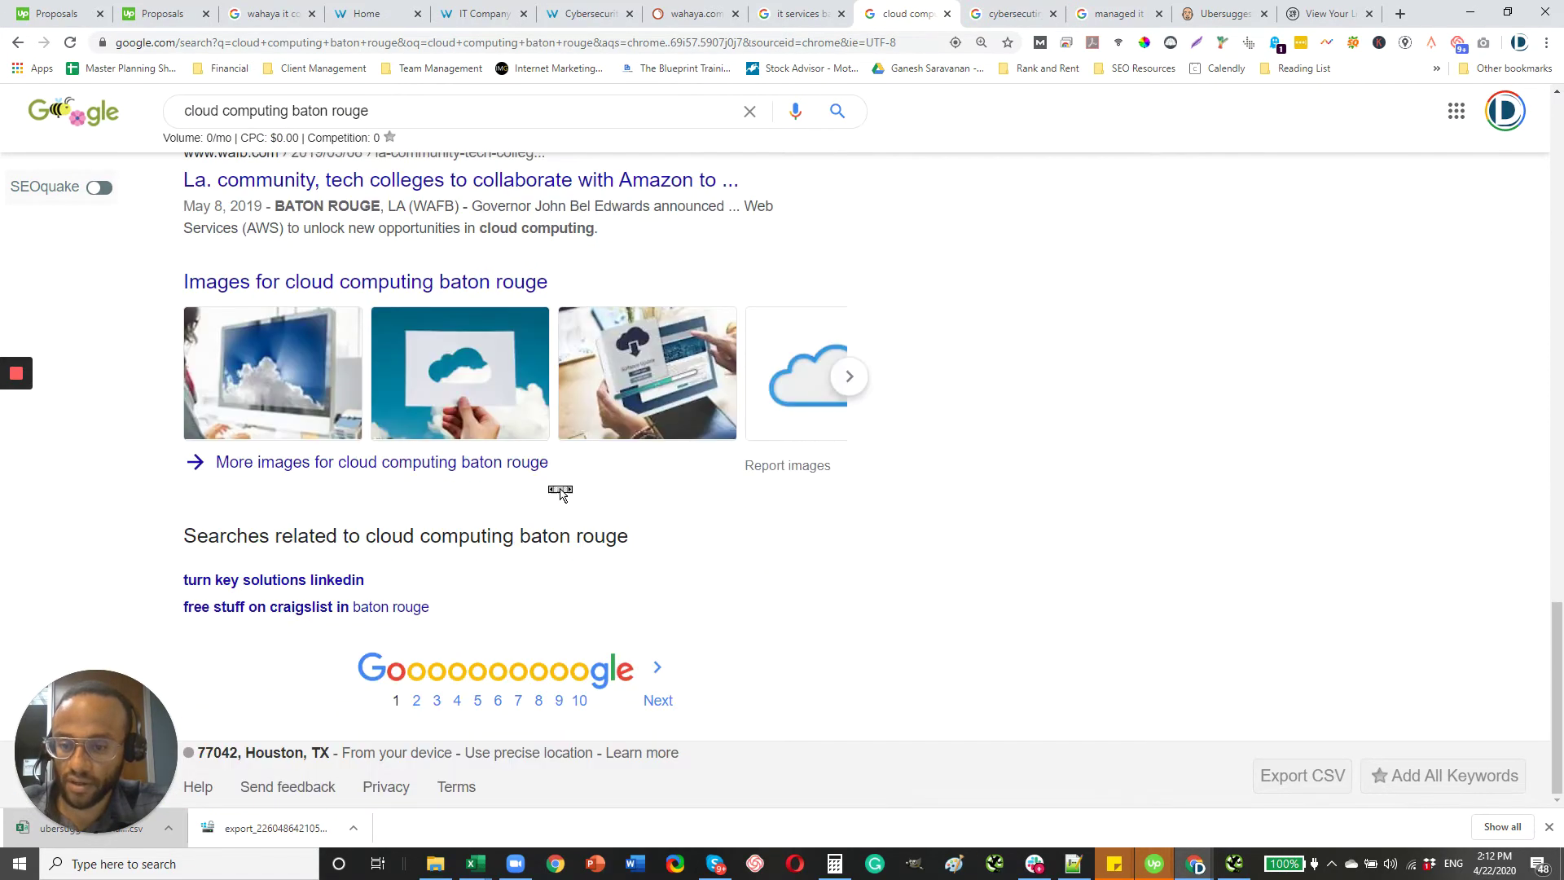
Scroll through the Google results for 'cybersecutiry baton rouge'
left_click(1006, 18)
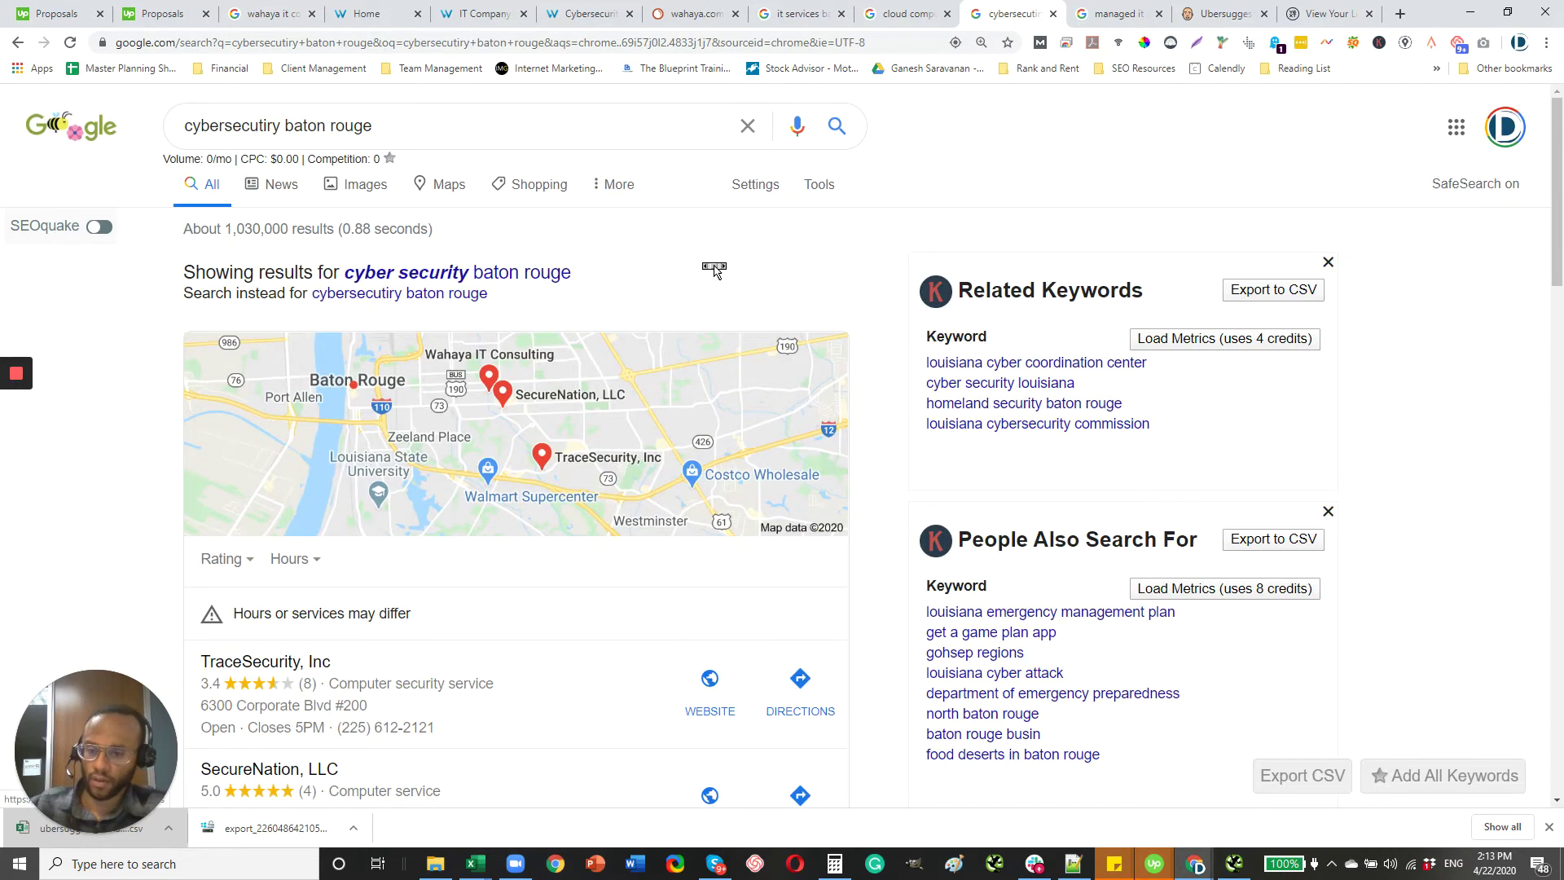
scroll(673, 364, "down", 5)
scroll(472, 518, "down", 11)
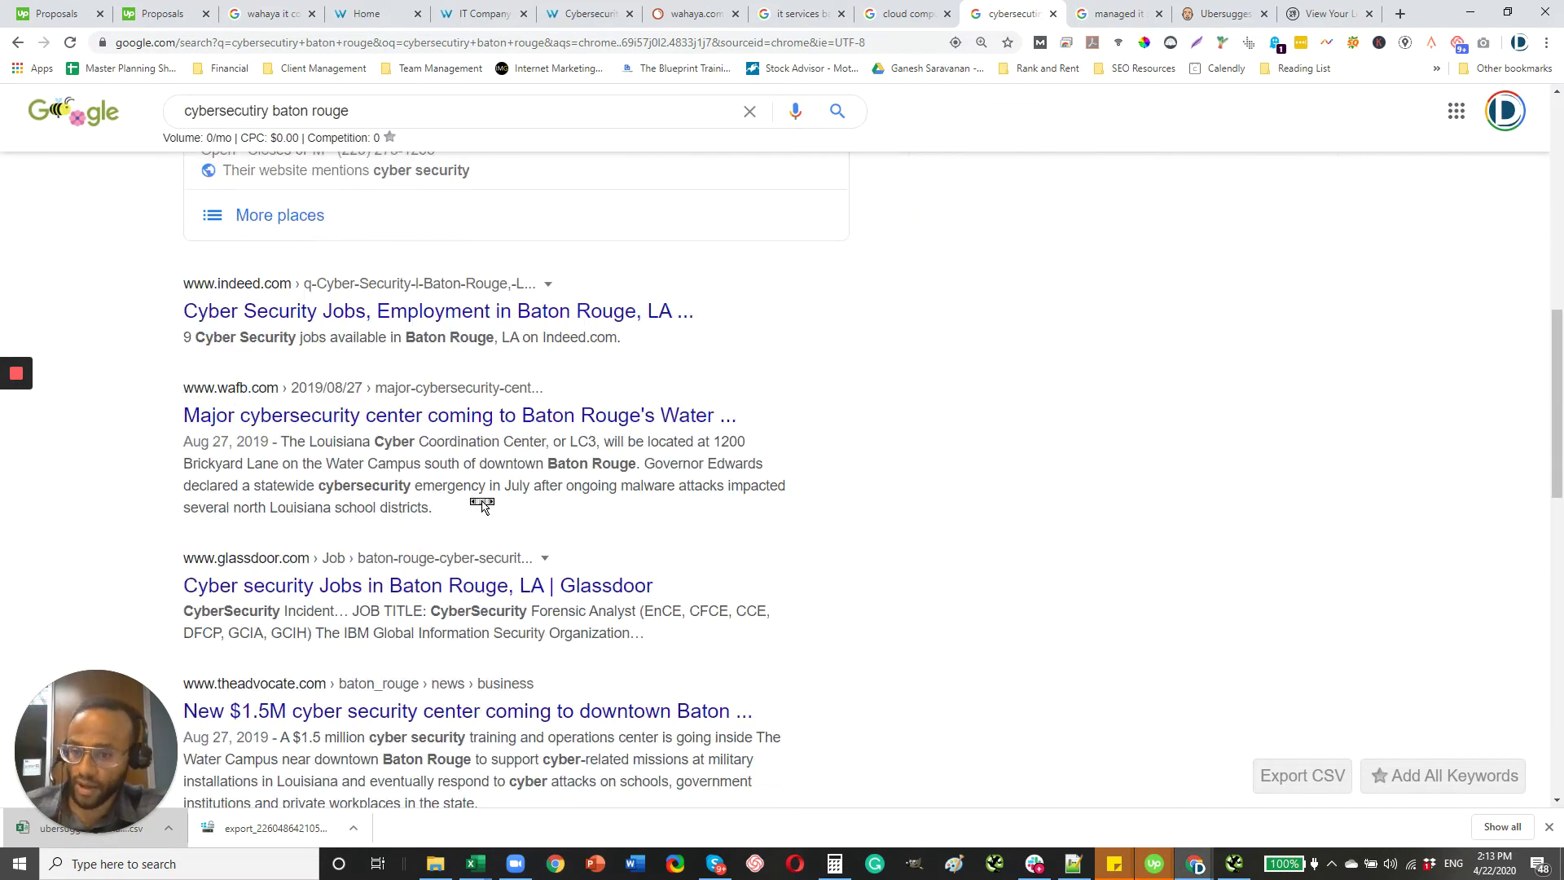
scroll(475, 506, "down", 5)
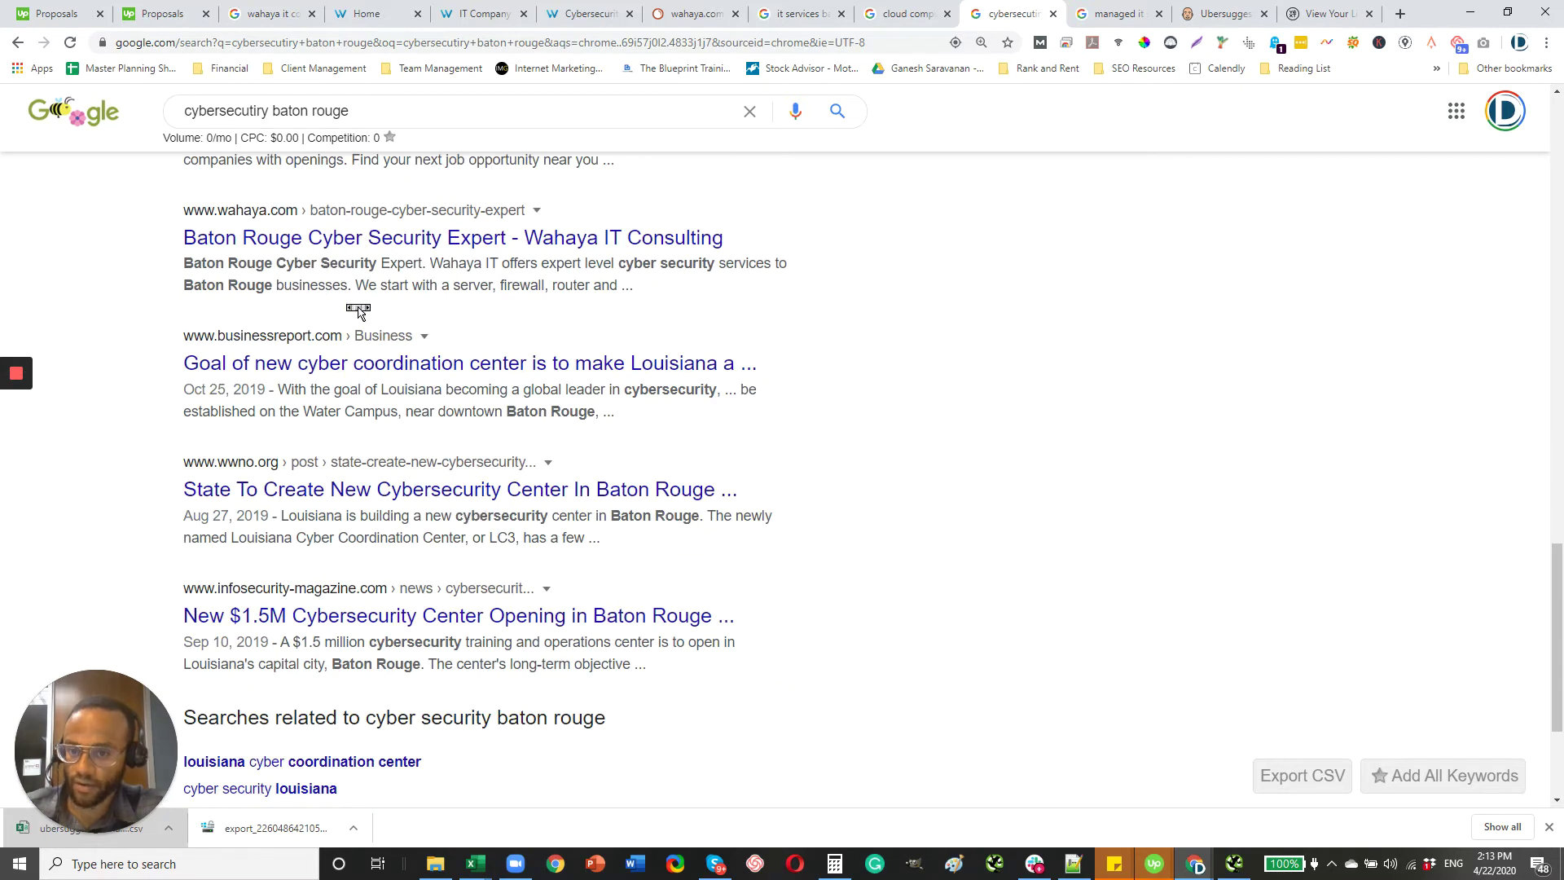
Scroll through the results for 'managed it services baton rouge'
left_click(1101, 25)
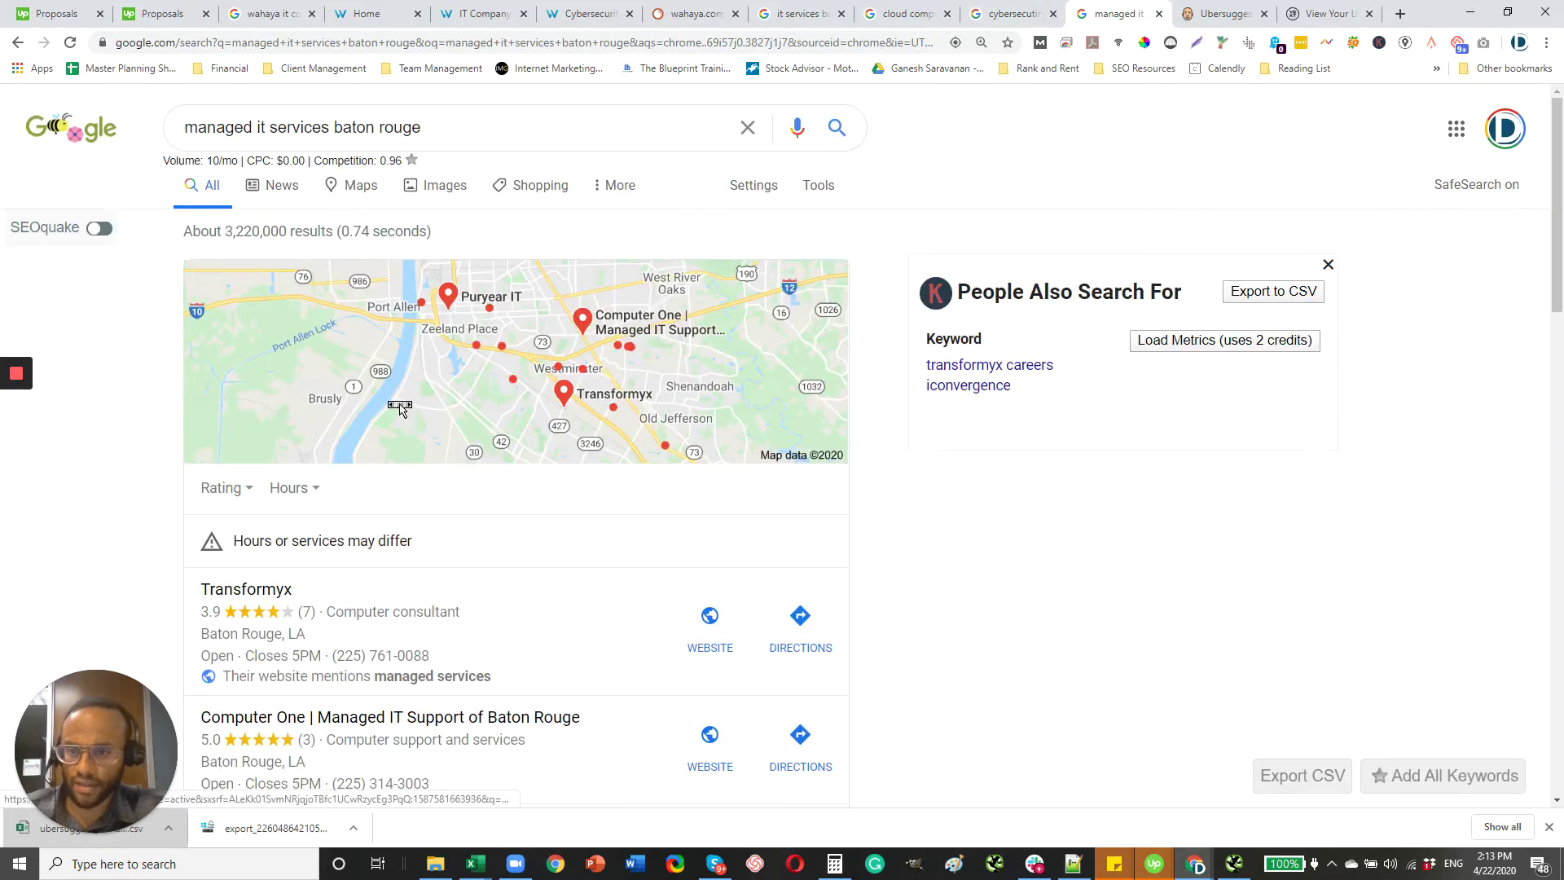
scroll(596, 442, "down", 6)
scroll(570, 400, "down", 4)
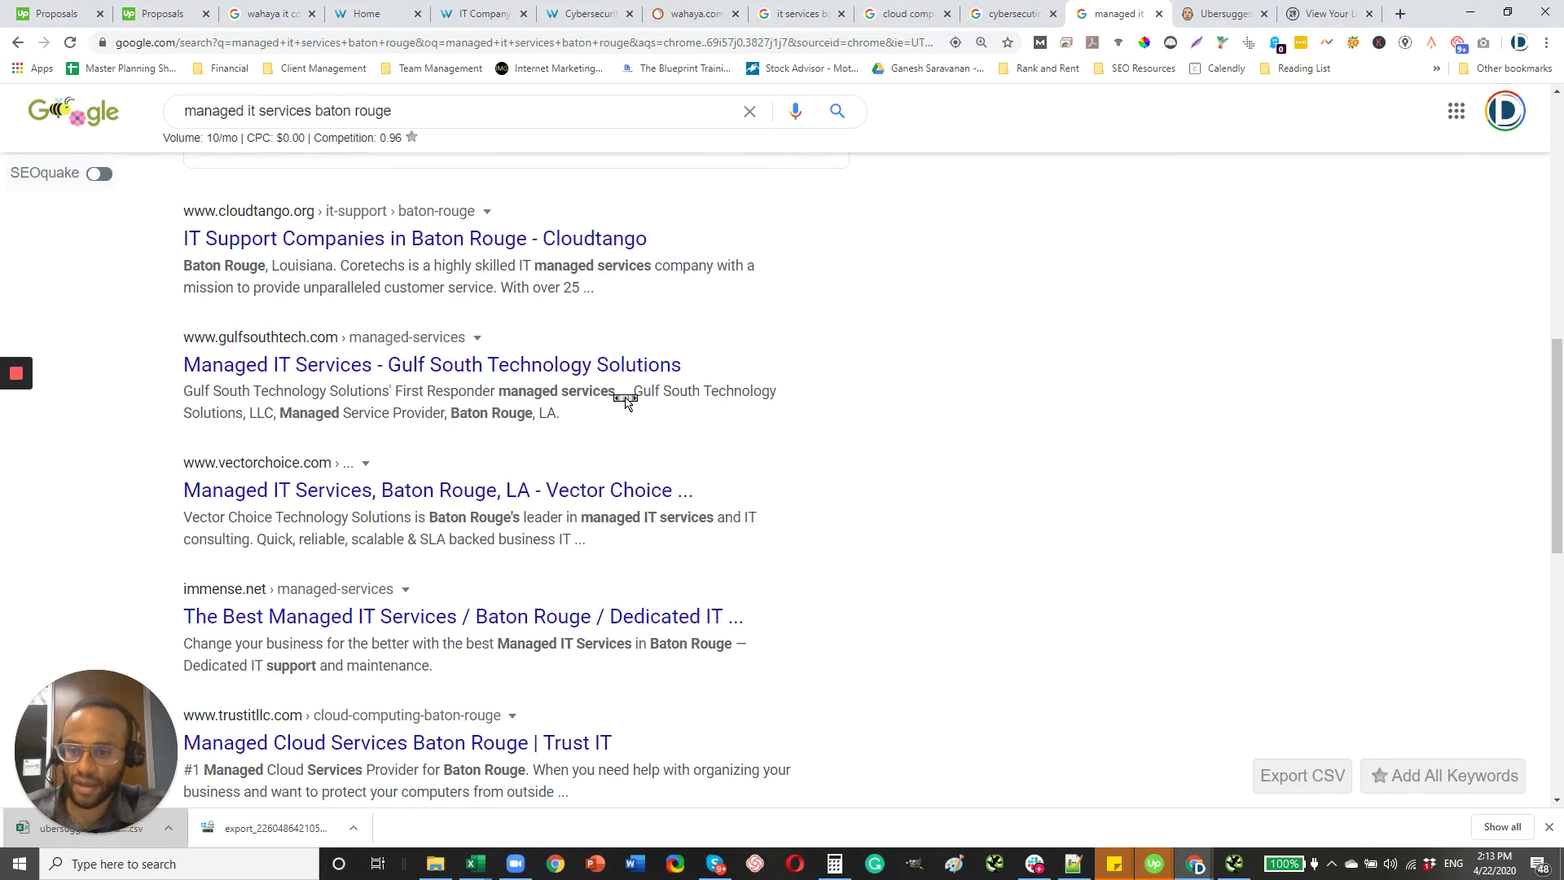
scroll(639, 446, "down", 5)
scroll(640, 446, "down", 4)
scroll(644, 449, "up", 19)
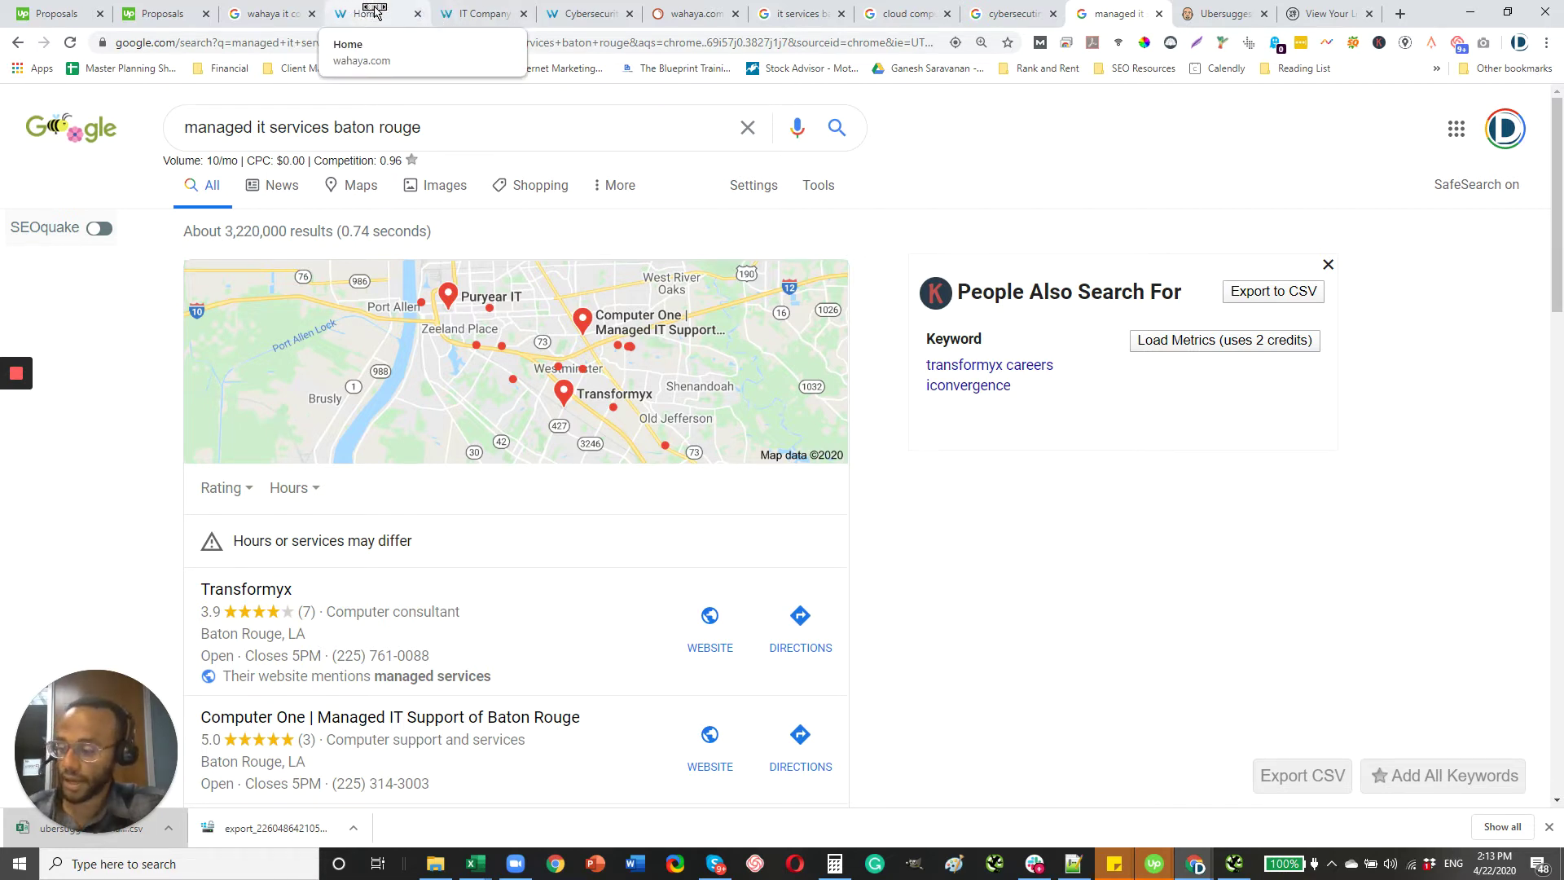
Go from the wahaya homepage to the IT Company Baton Rouge page and scroll it
left_click(386, 17)
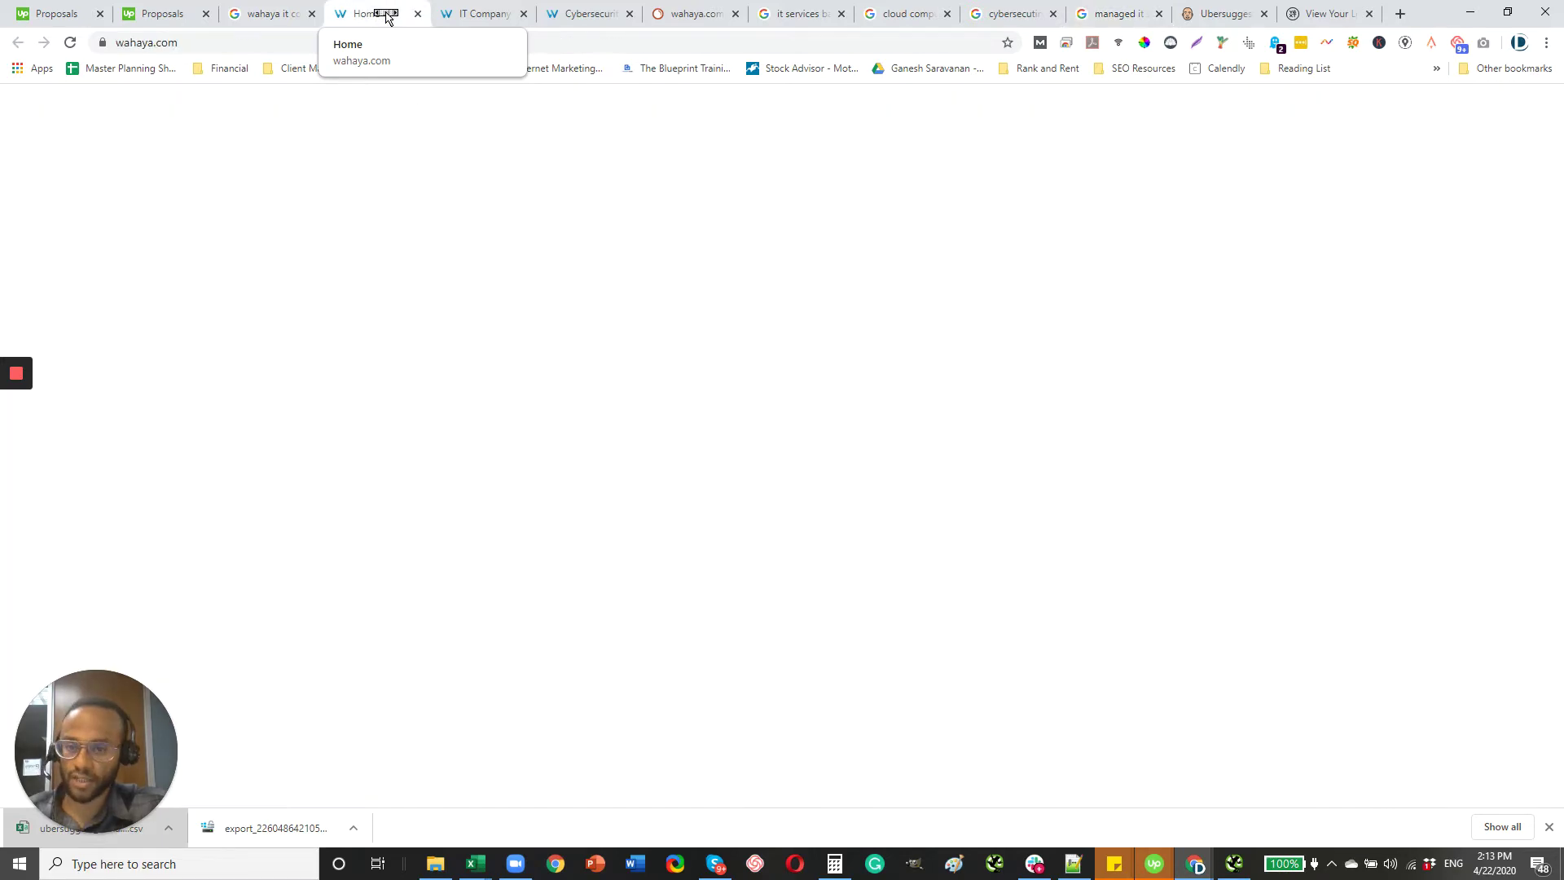
left_click(480, 17)
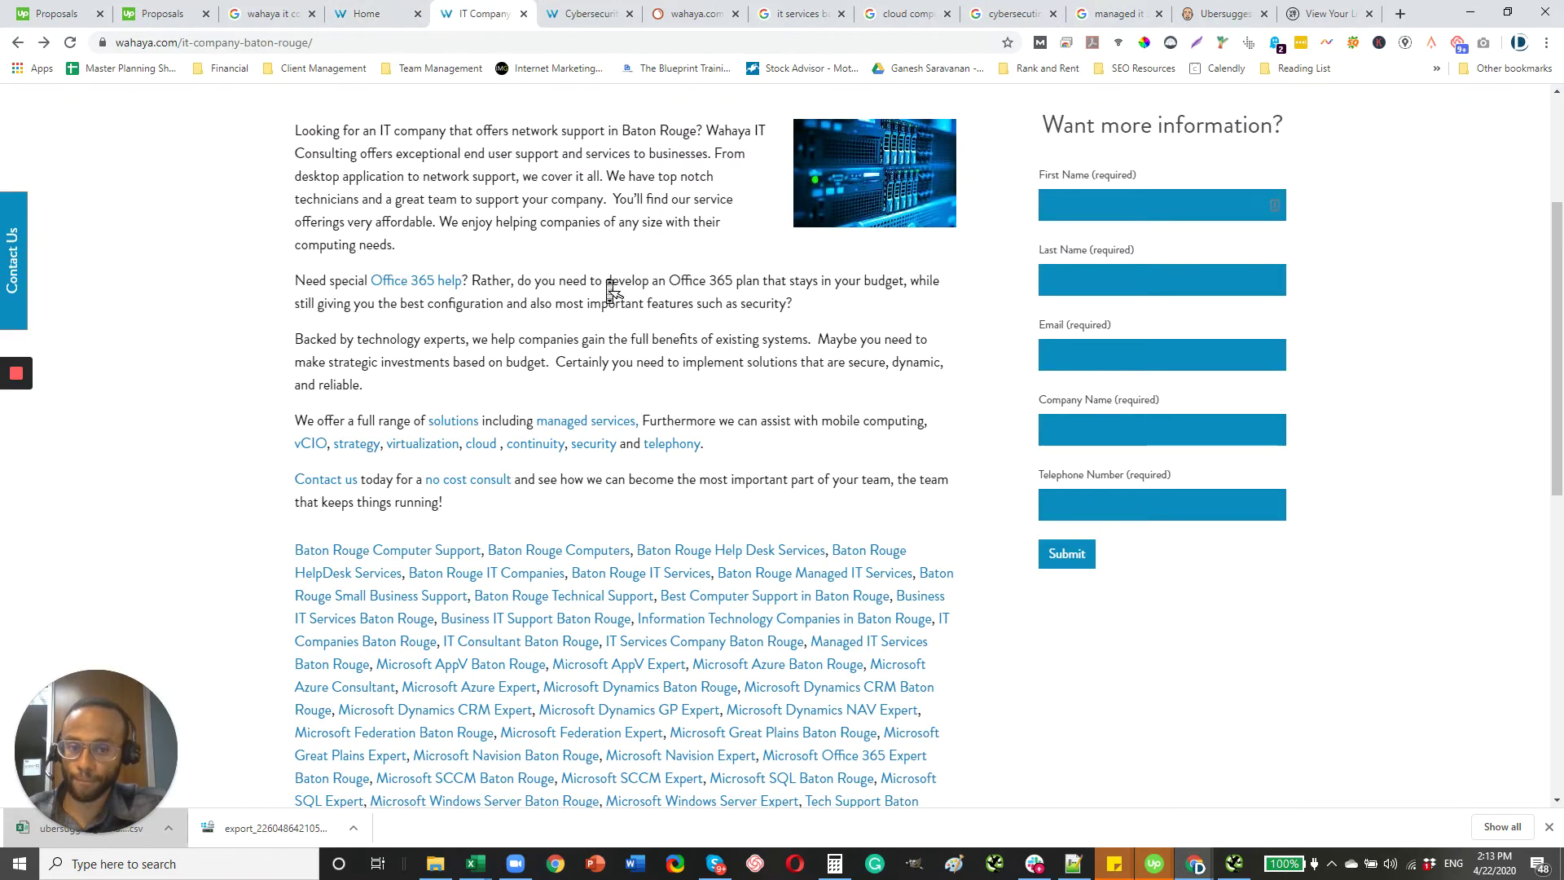
scroll(699, 358, "up", 3)
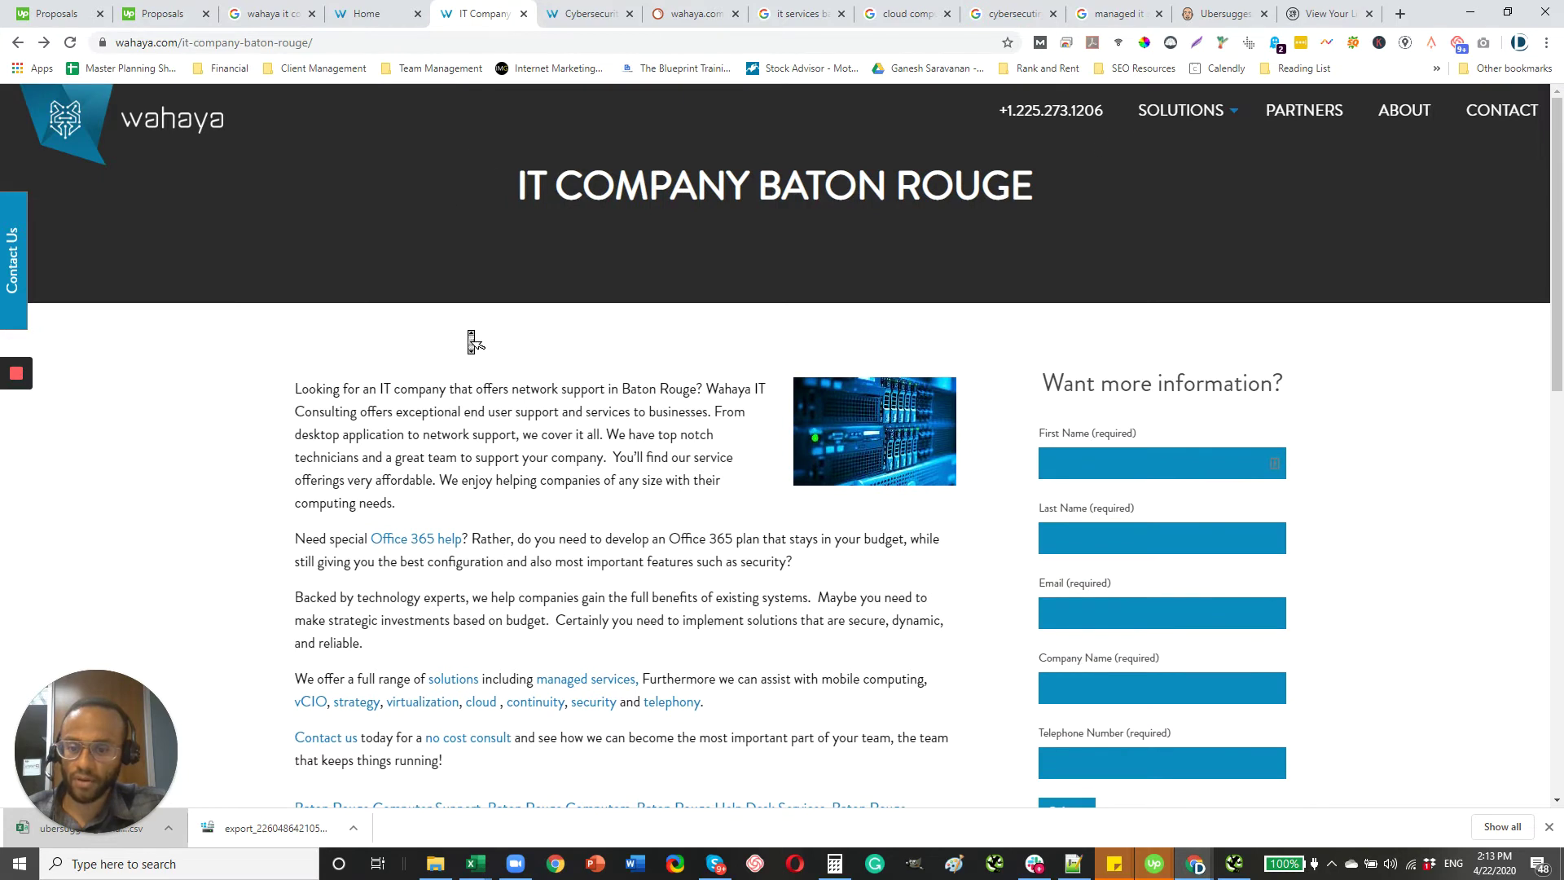
scroll(475, 342, "down", 5)
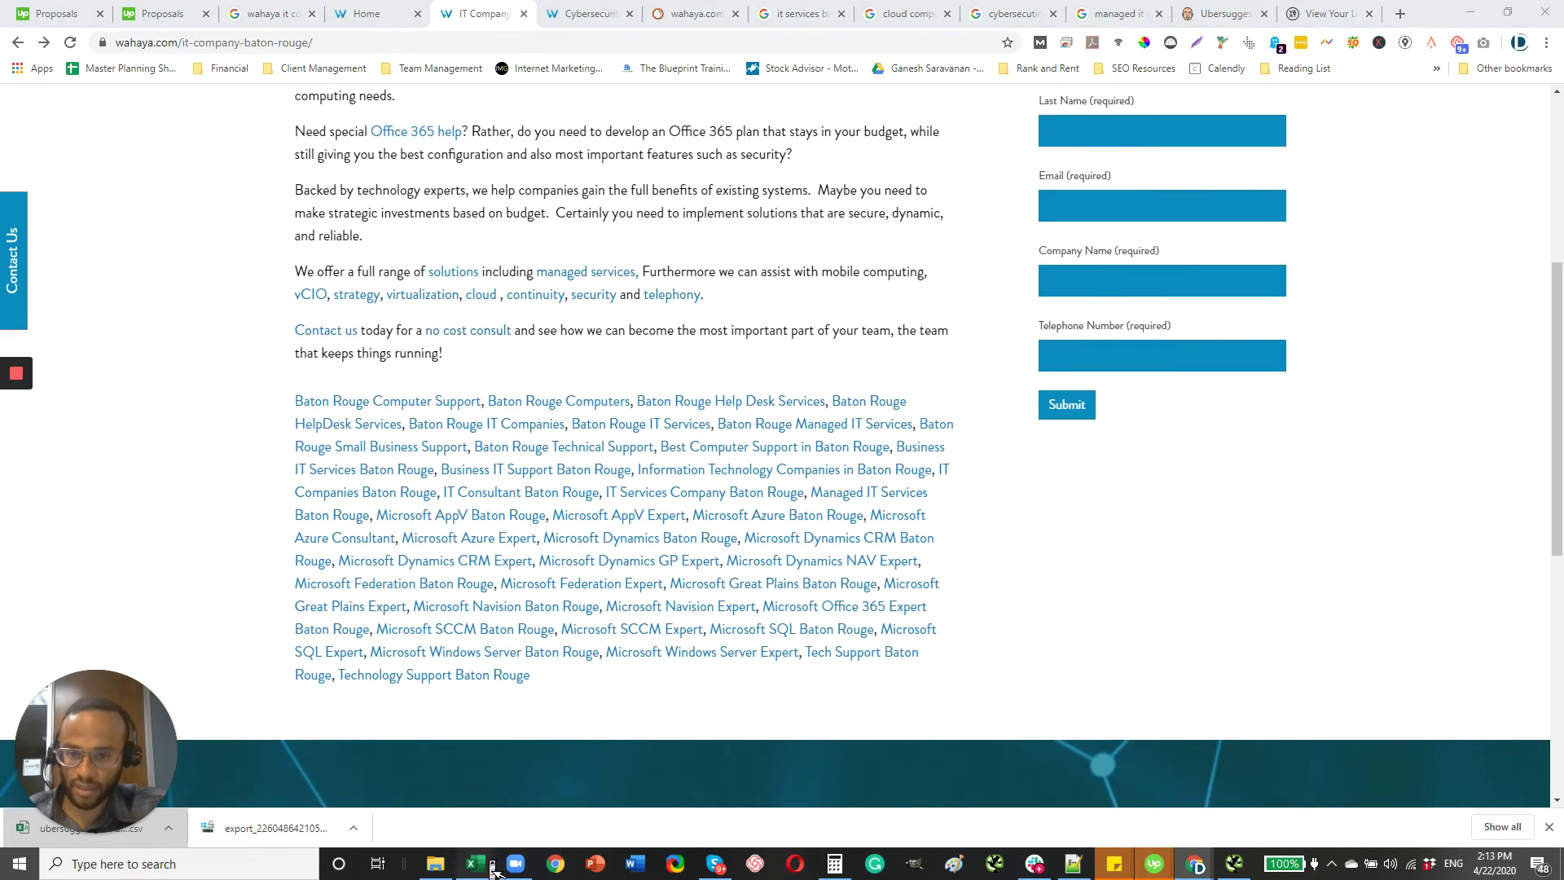
Check the msp benefits ranking URL in ubersuggest_wahaya.com.csv, then minimize Excel
mouse_move(492, 862)
left_click(525, 814)
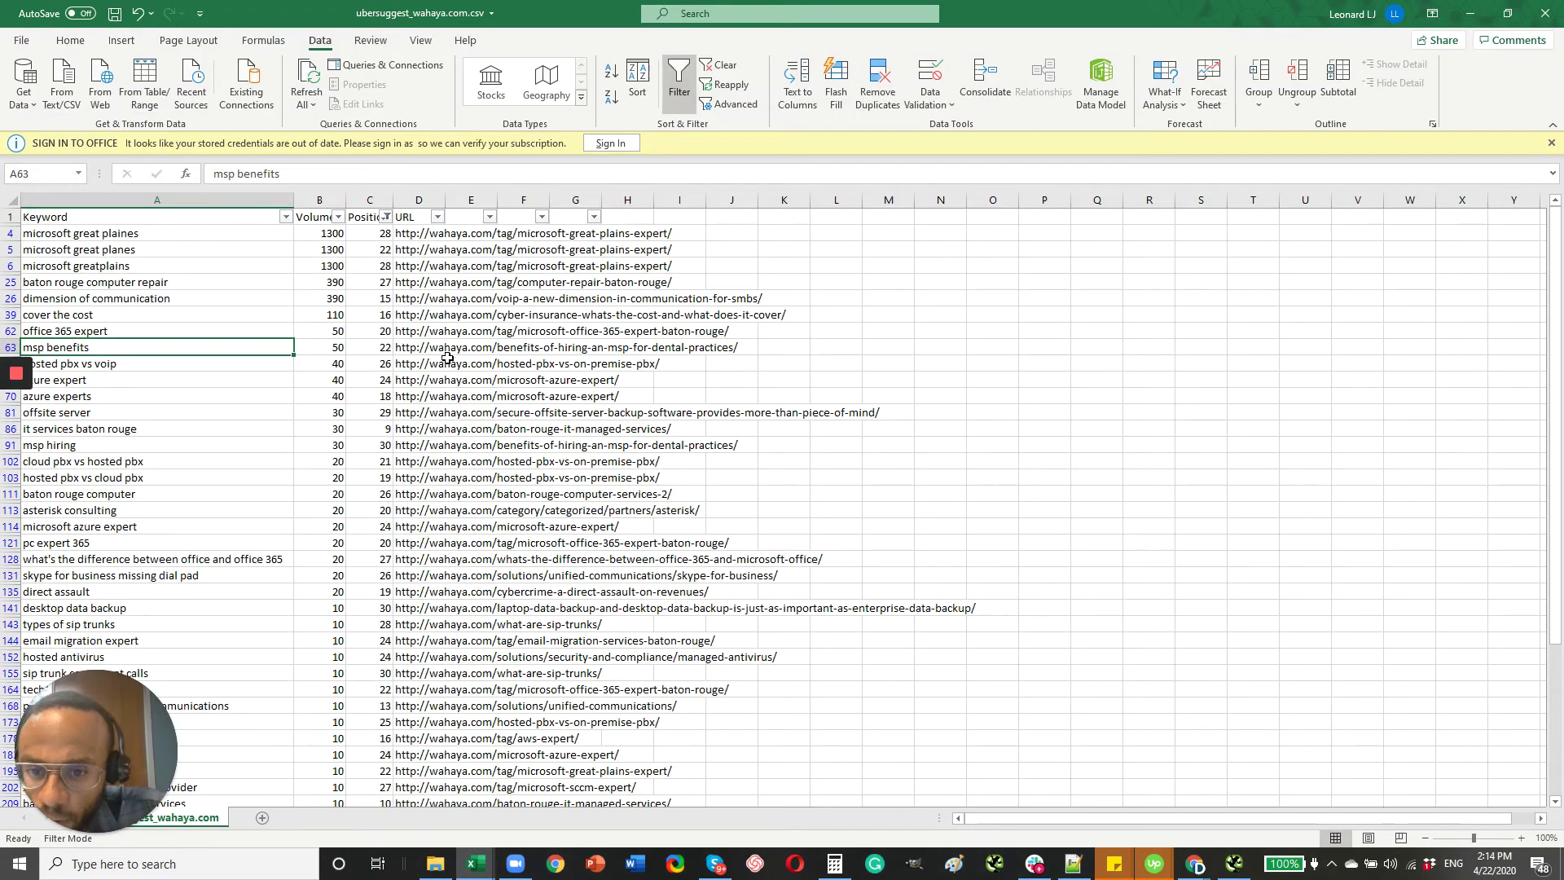
left_click(411, 348)
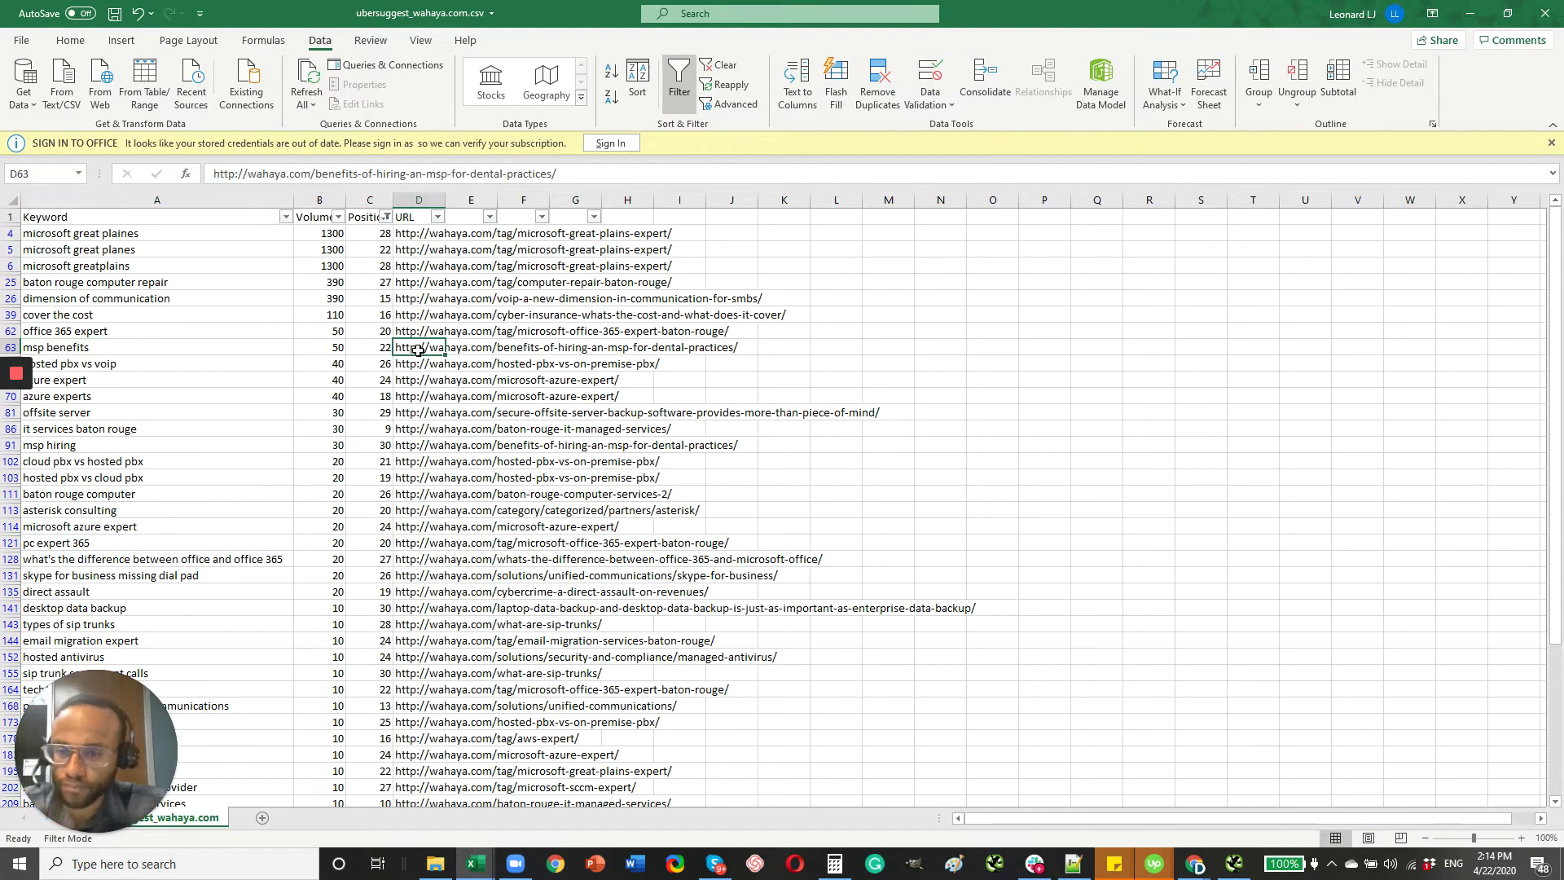
left_click(1470, 14)
Load the 'Benefits of Hiring an MSP for Dental Practices' article in the Yext tab and read it
left_click(1326, 12)
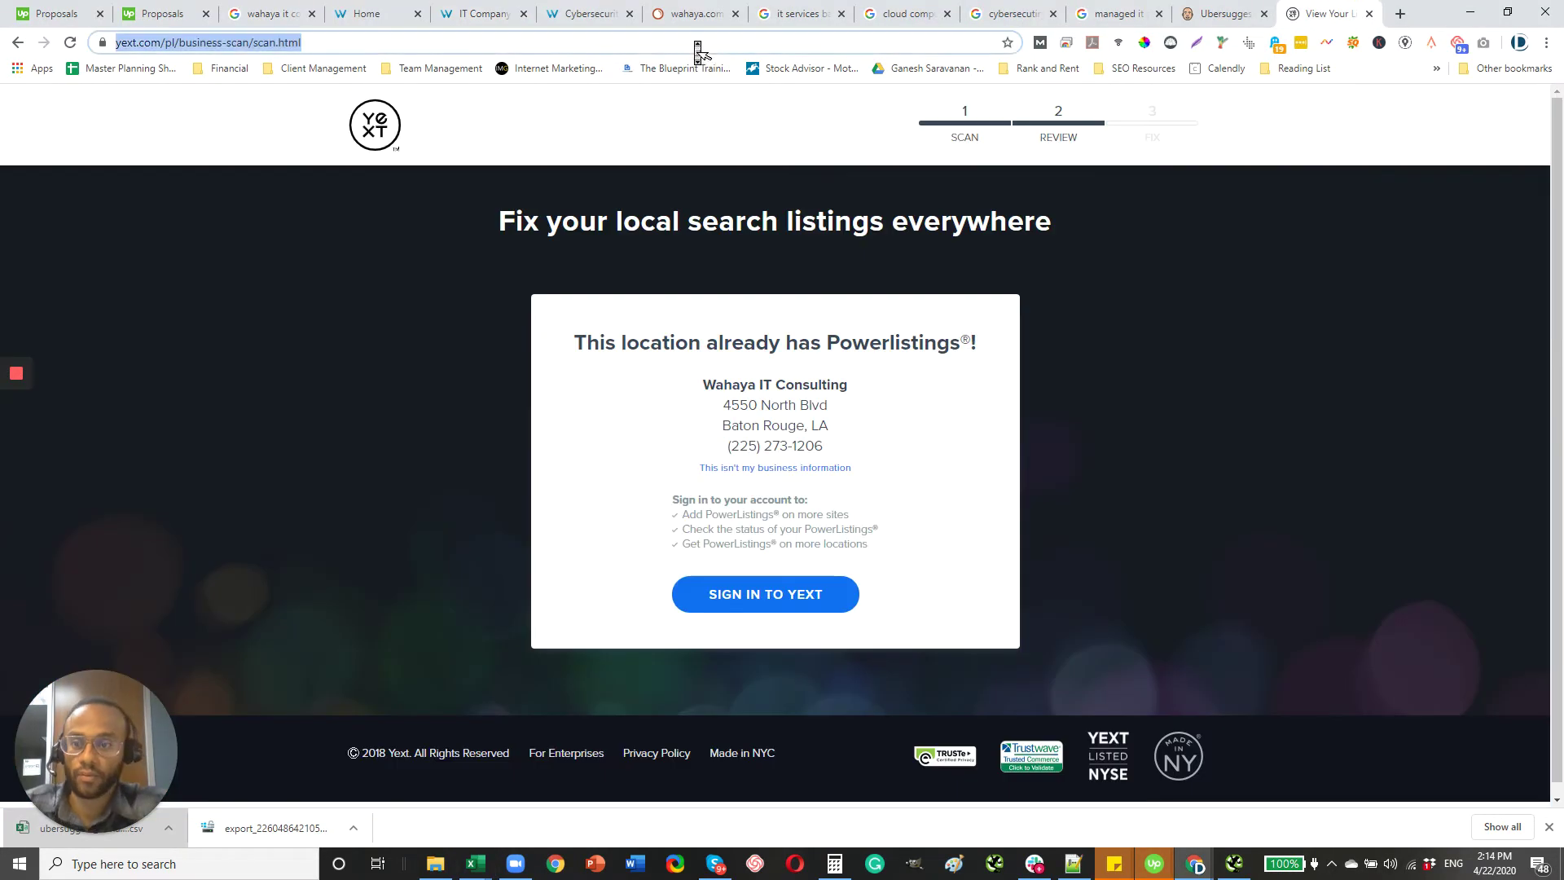
type("https://wahaya.com/benefits-of-hiring-an-msp-for-dental-practices/")
key("Return")
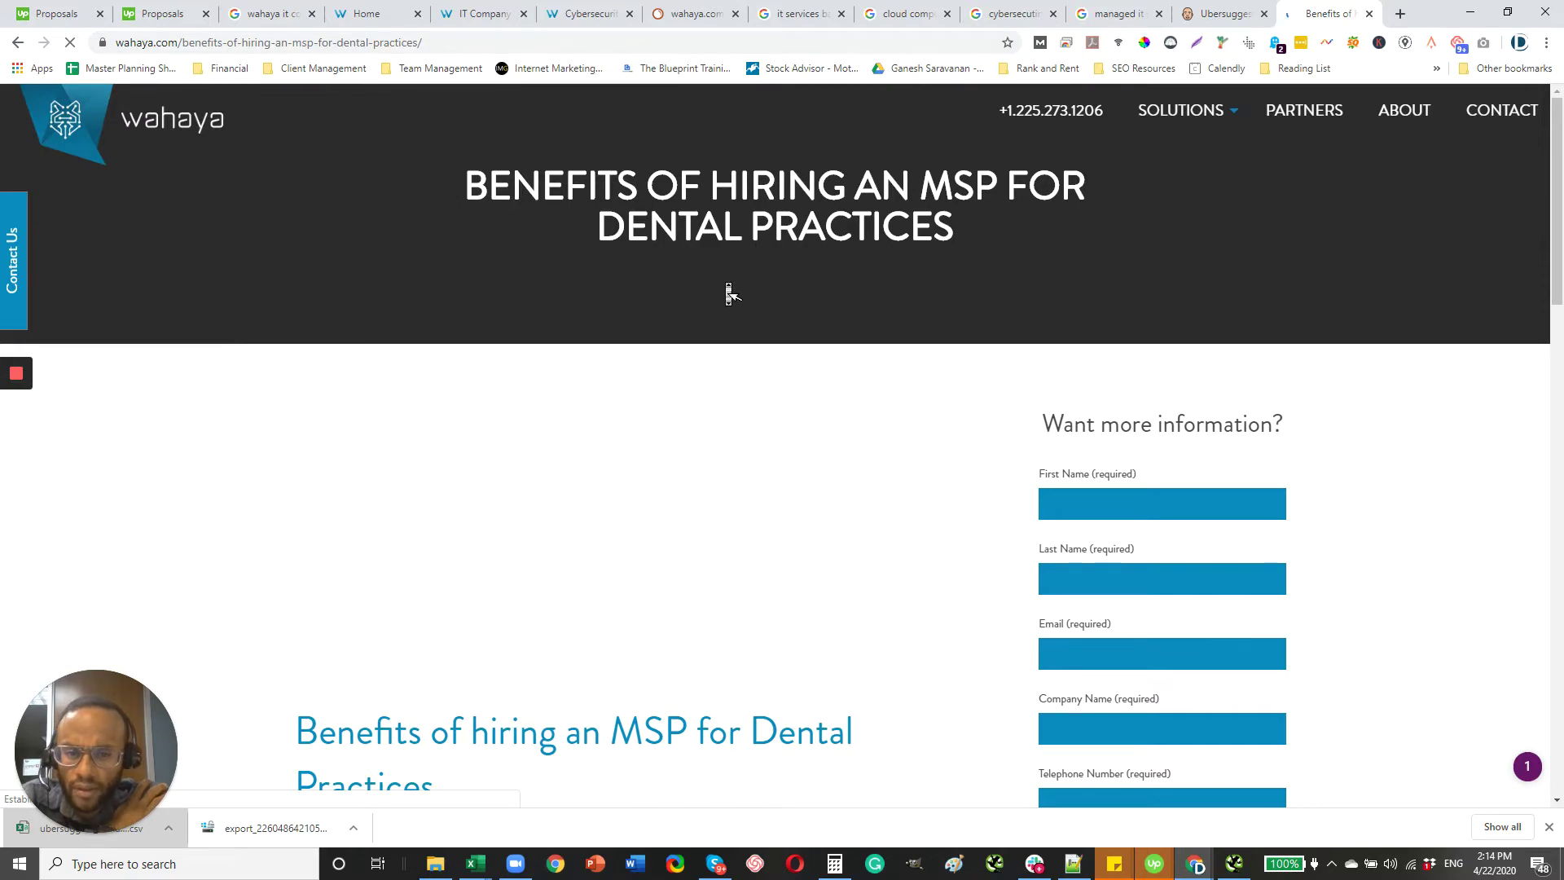
scroll(729, 294, "down", 15)
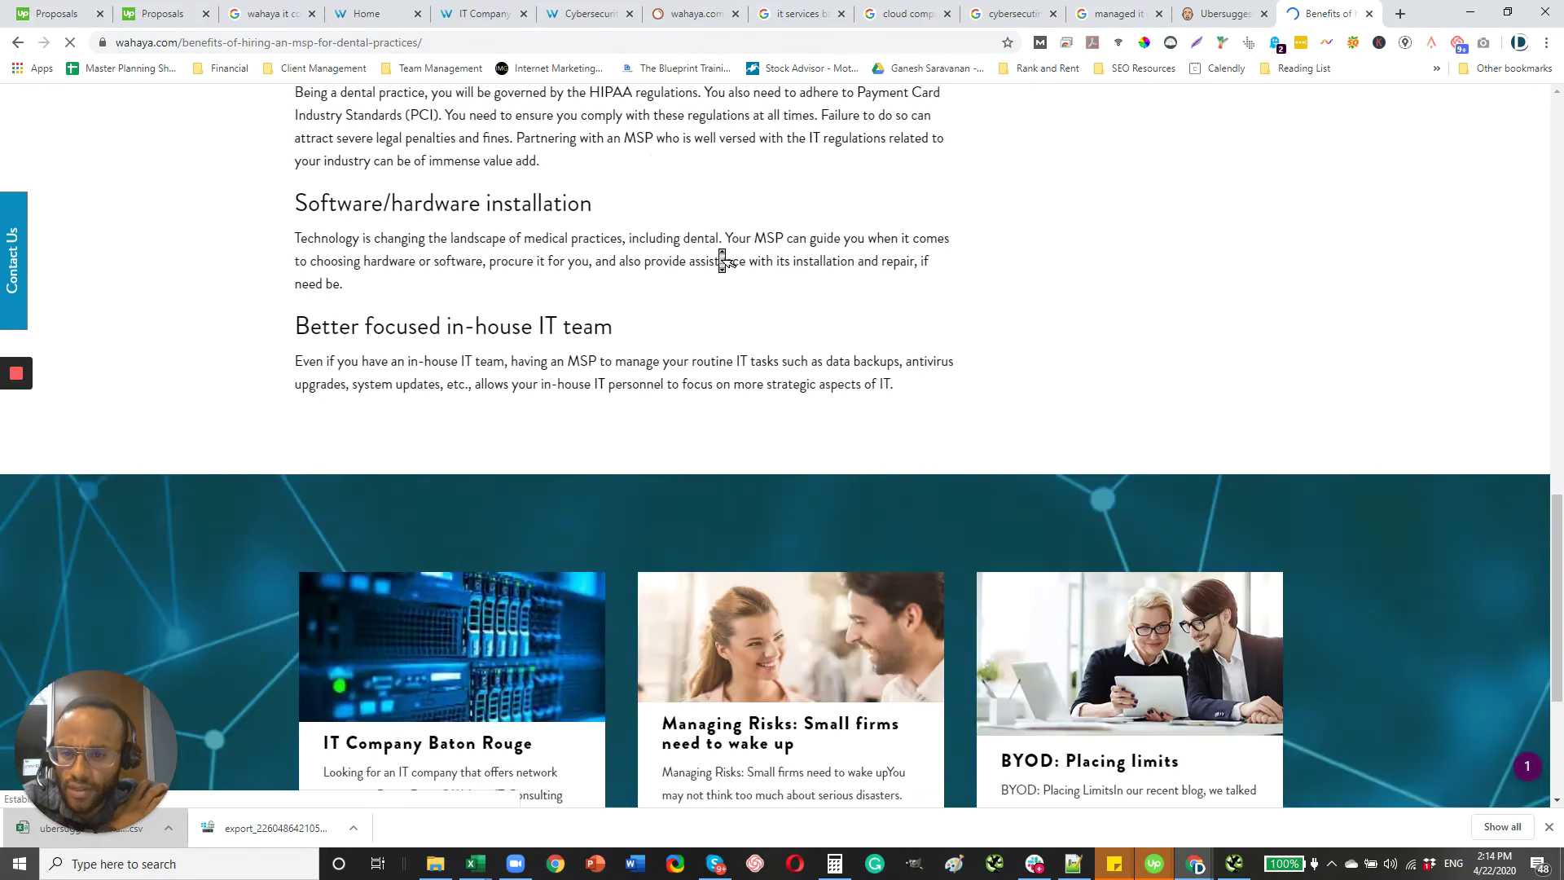
scroll(725, 268, "down", 3)
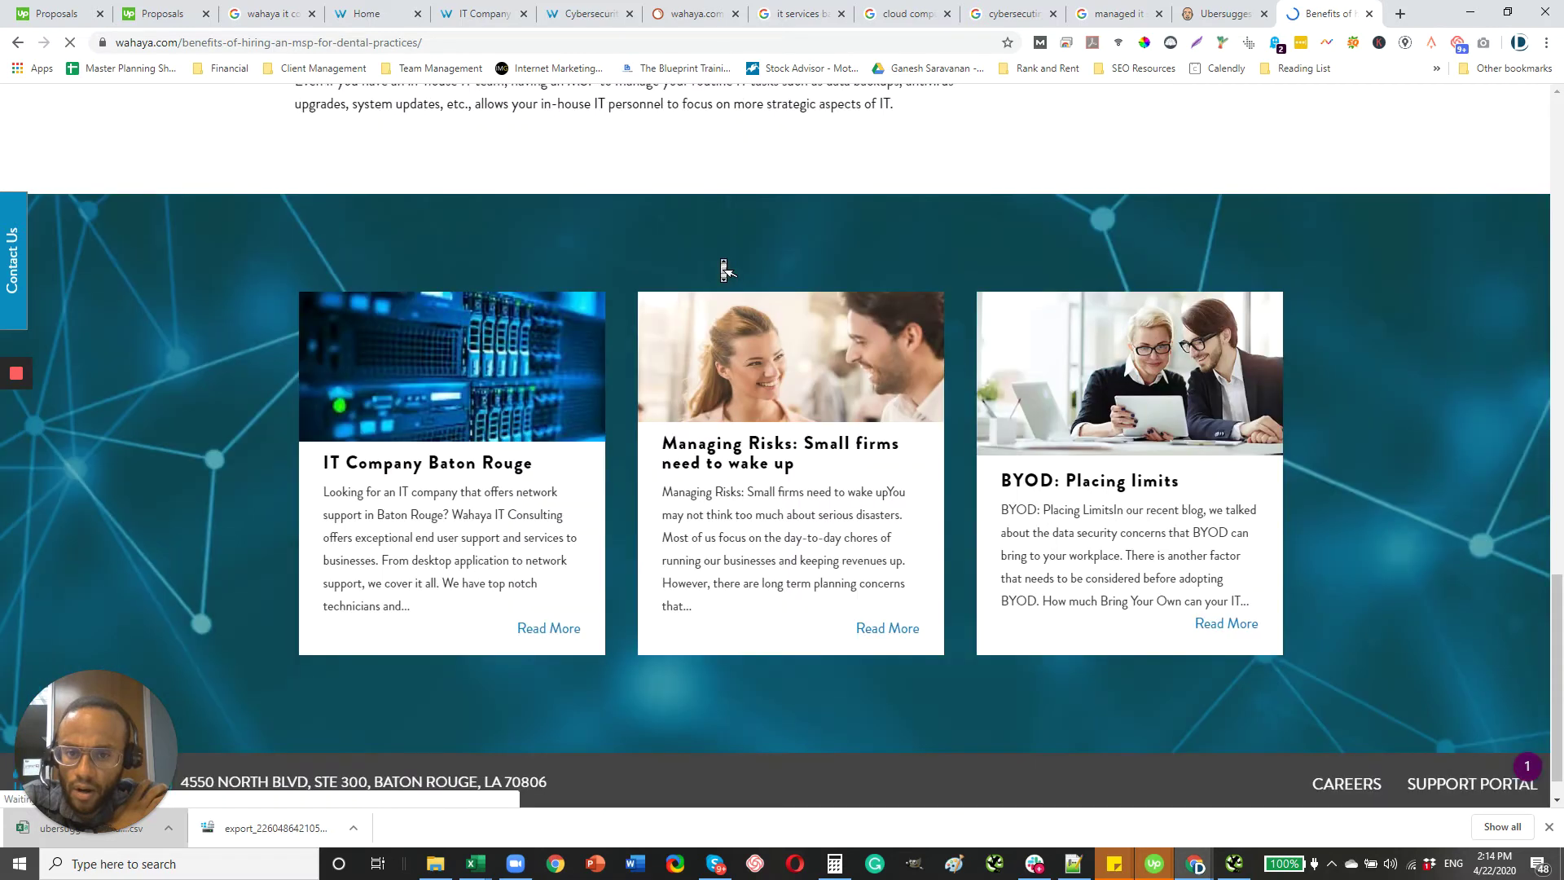
scroll(724, 269, "up", 18)
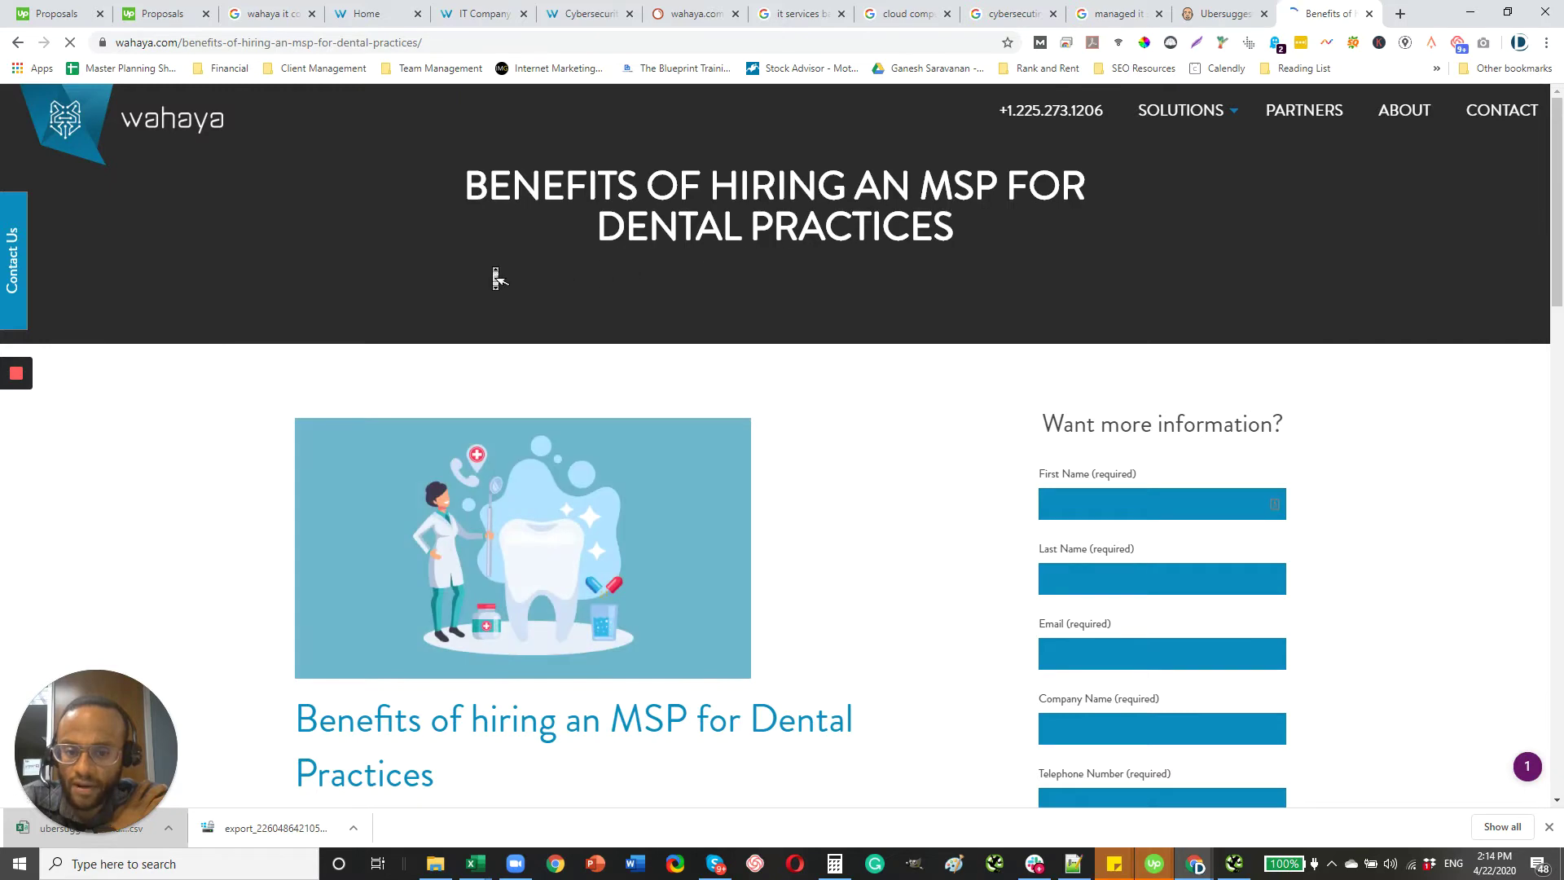
scroll(500, 276, "down", 1)
scroll(502, 277, "up", 1)
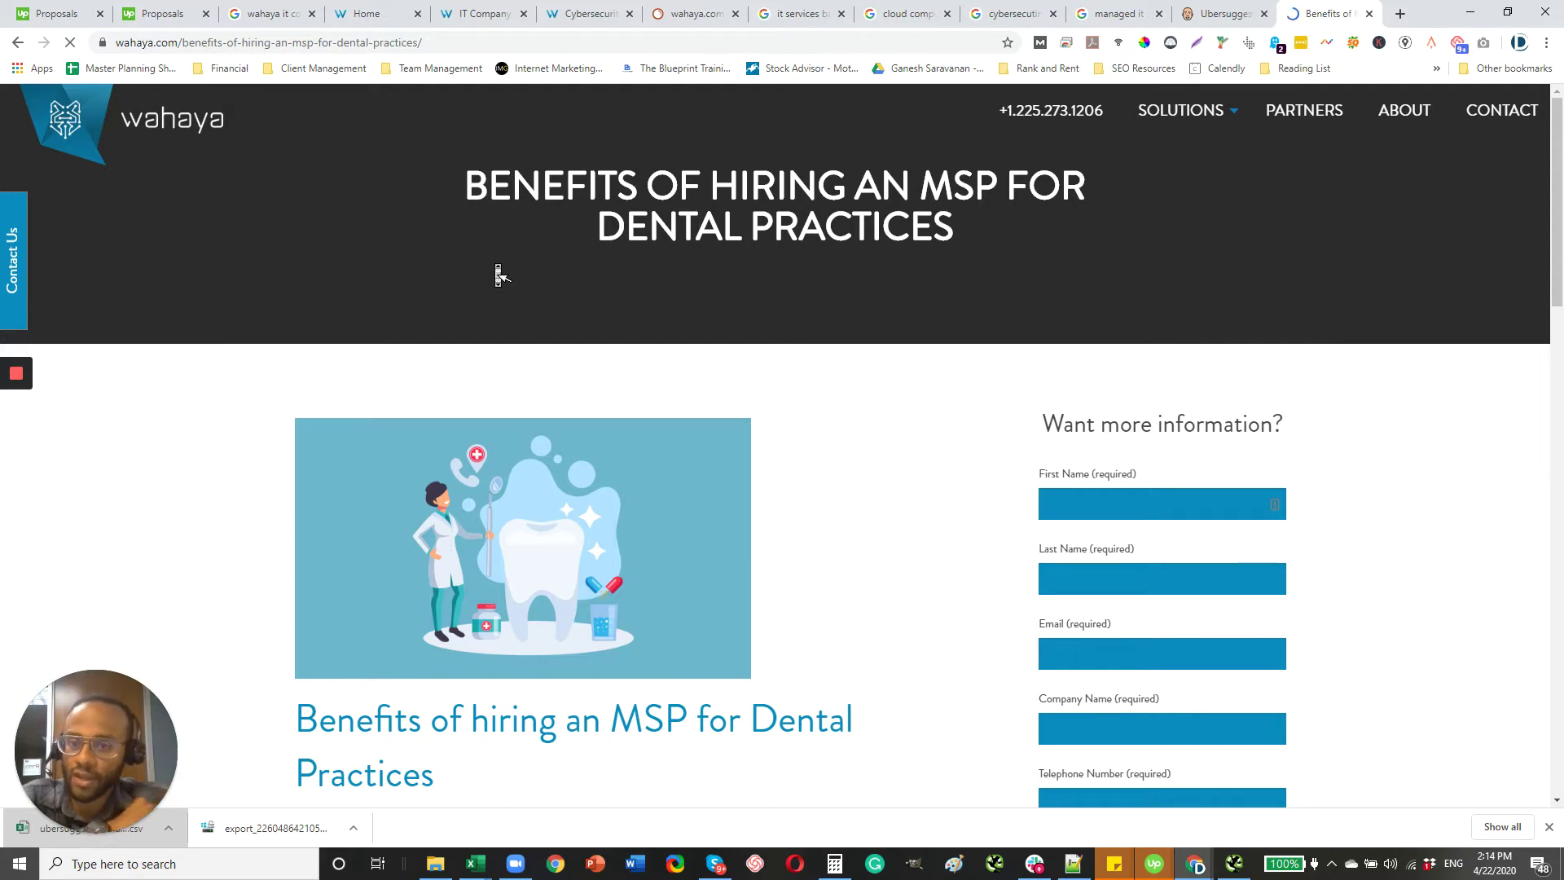
Scroll the wahaya.com homepage to its six solution cards and select the site address
left_click(383, 13)
scroll(769, 316, "down", 10)
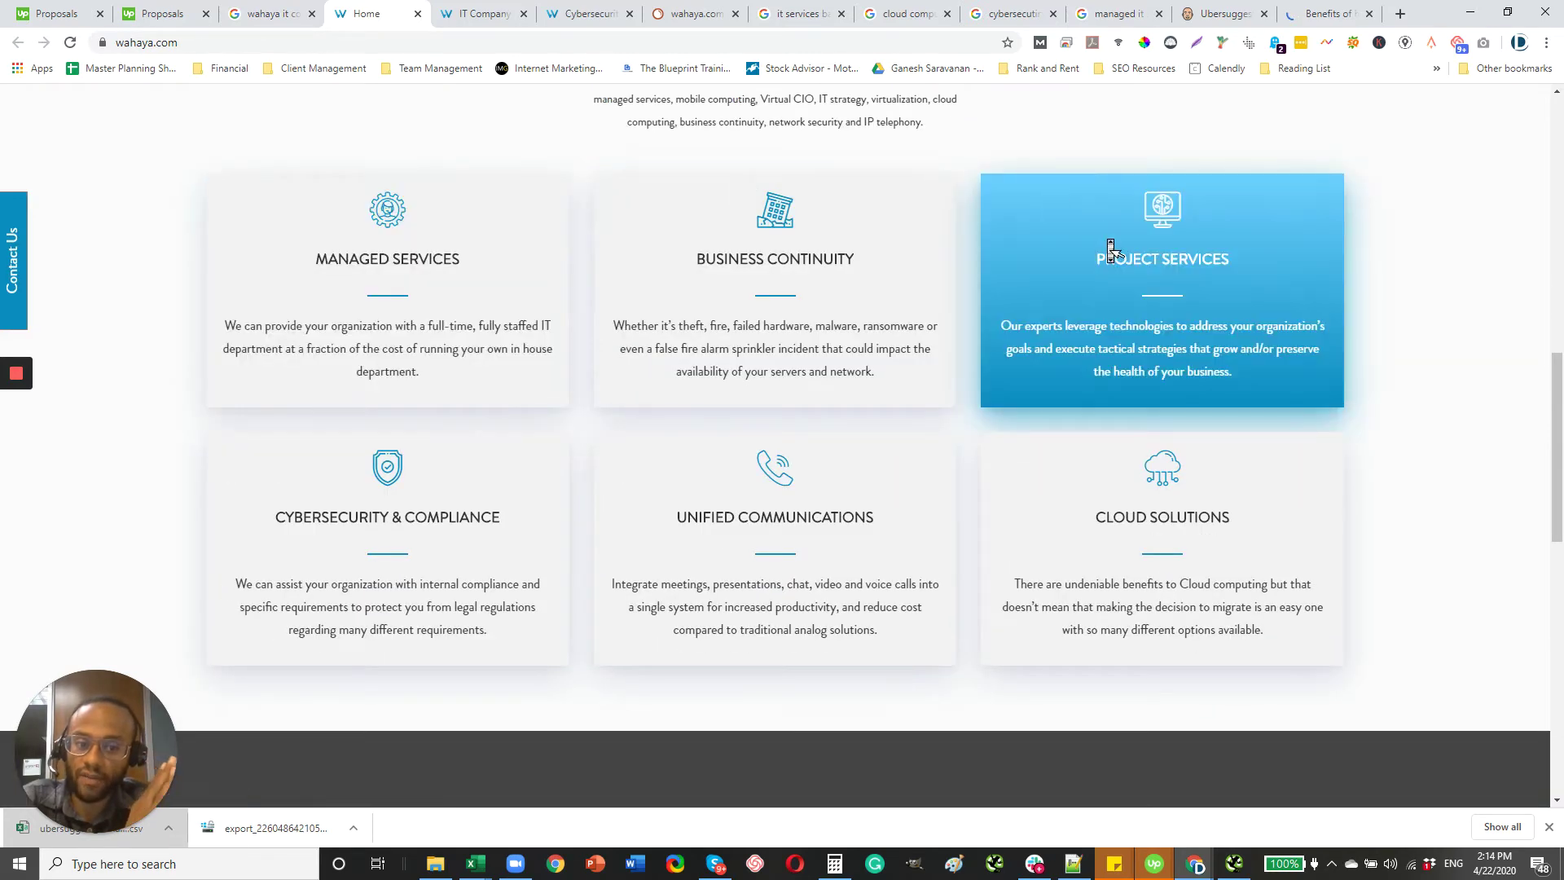
scroll(1121, 257, "down", 1)
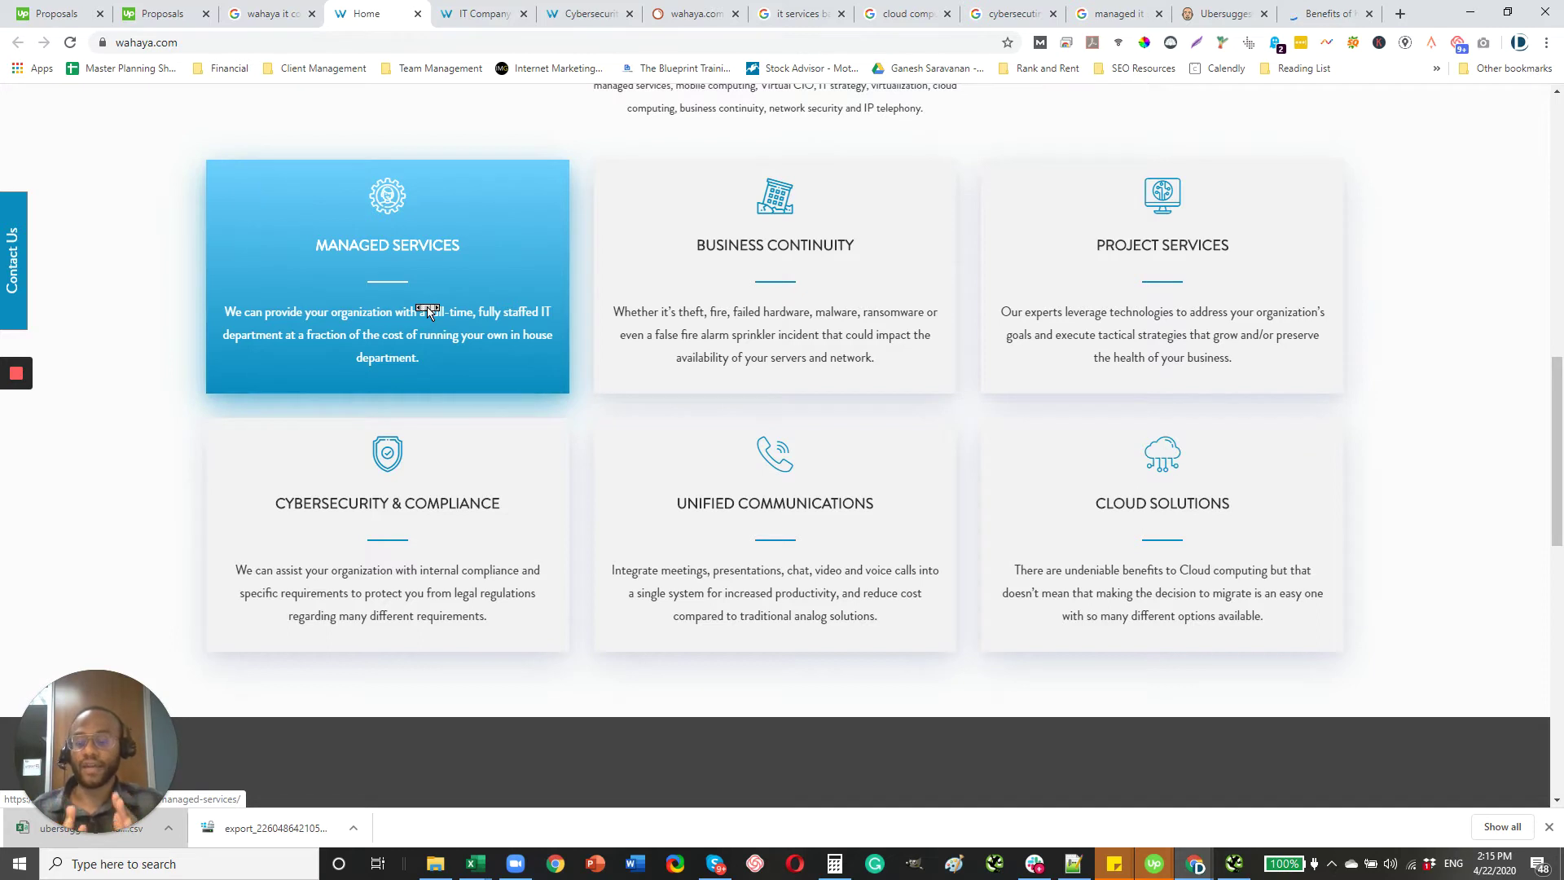
scroll(427, 310, "down", 1)
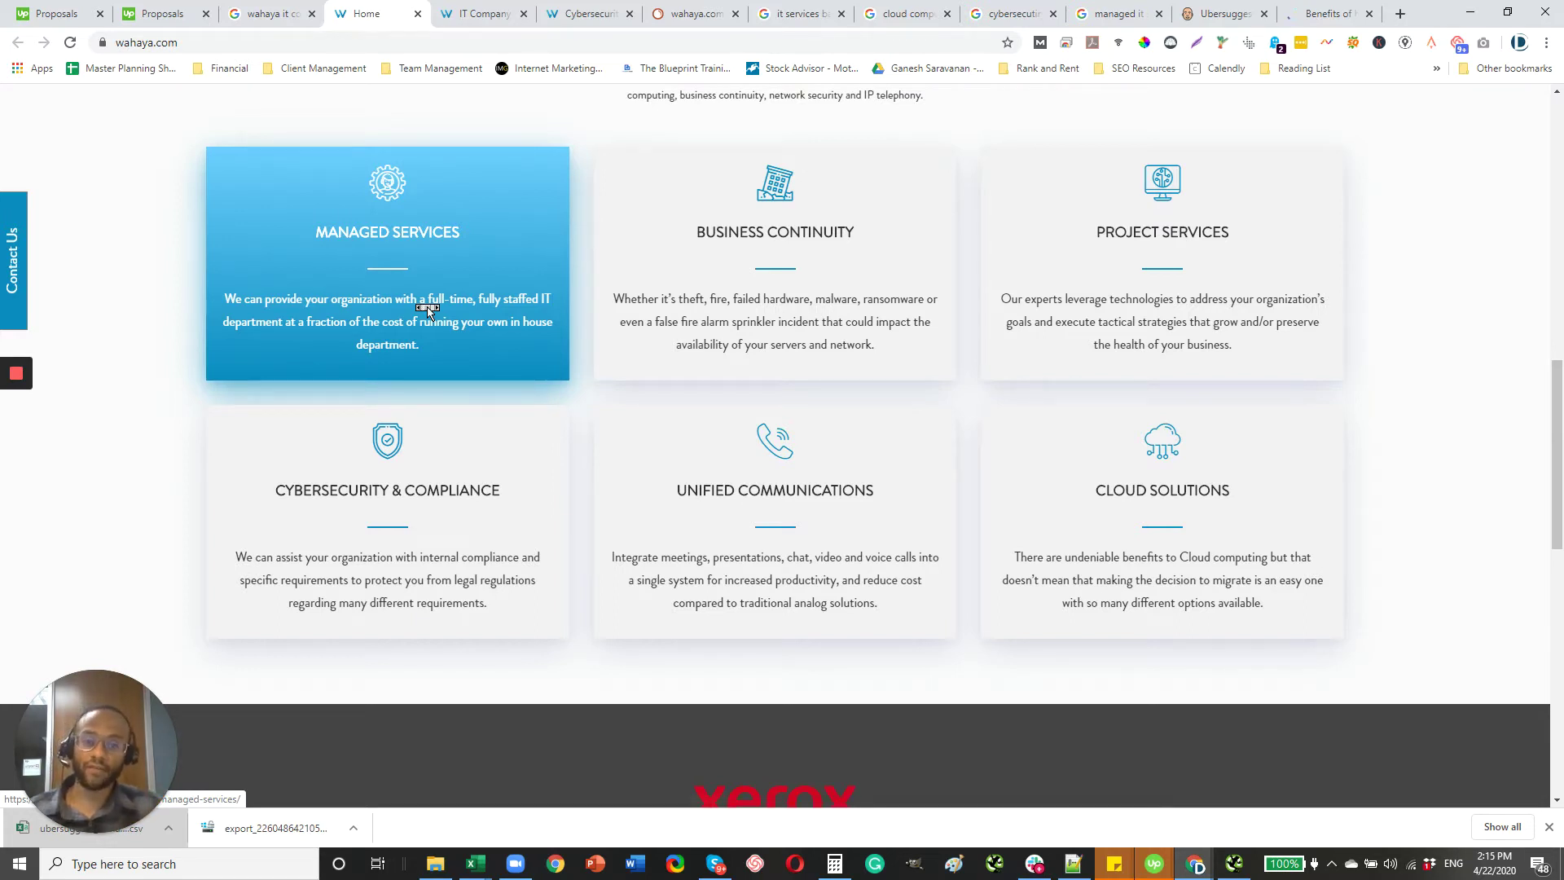
scroll(427, 309, "down", 1)
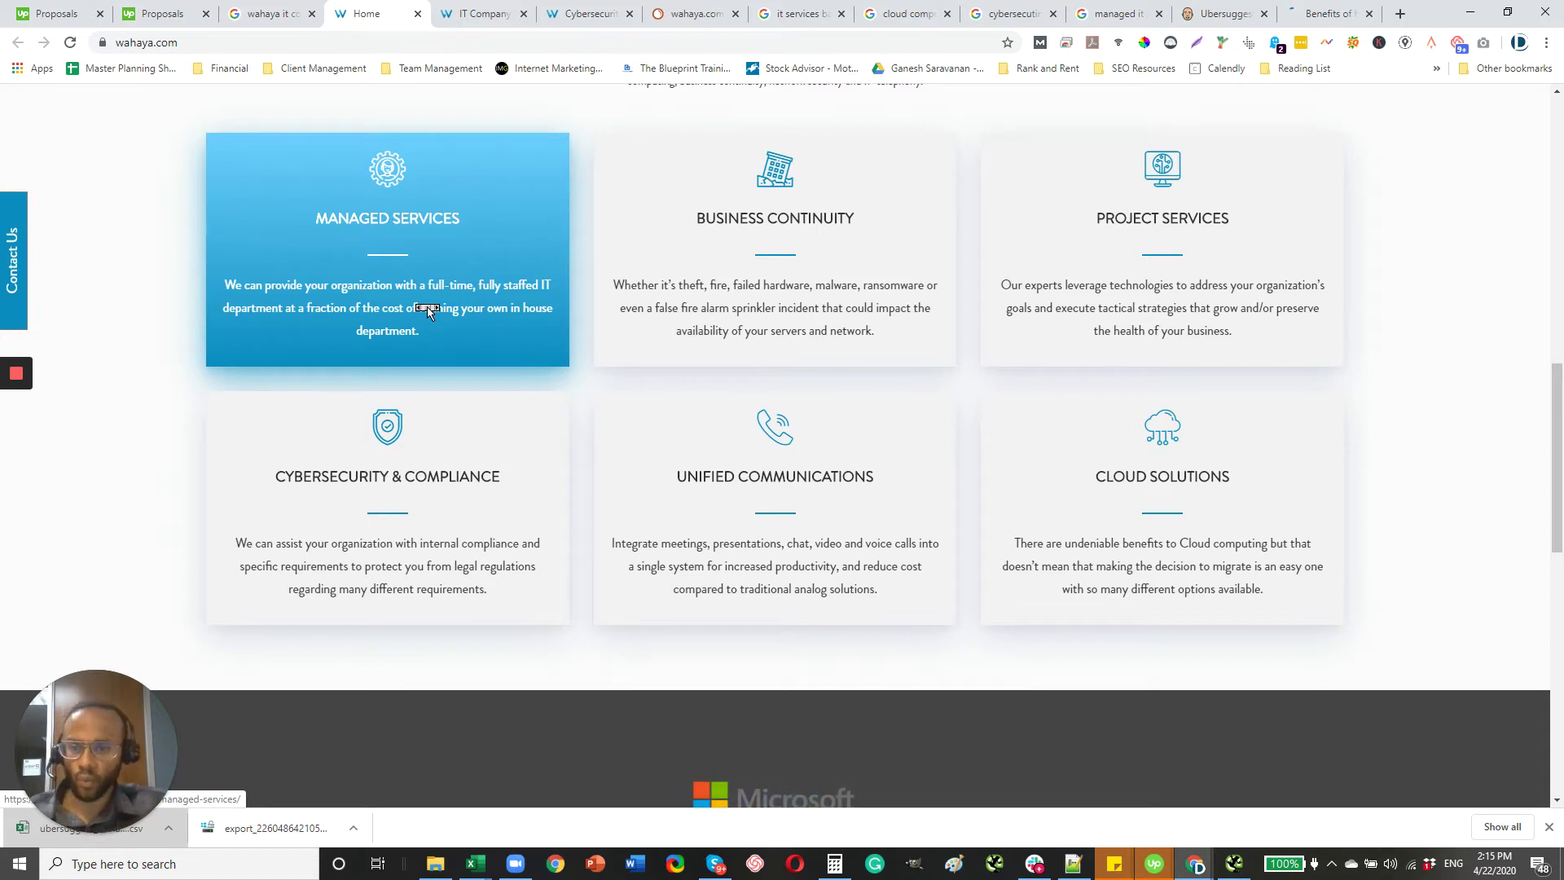
left_click(216, 42)
Sketch the URL pattern /managed-it-services/<title of article> in the address bar without loading it
left_click(216, 42)
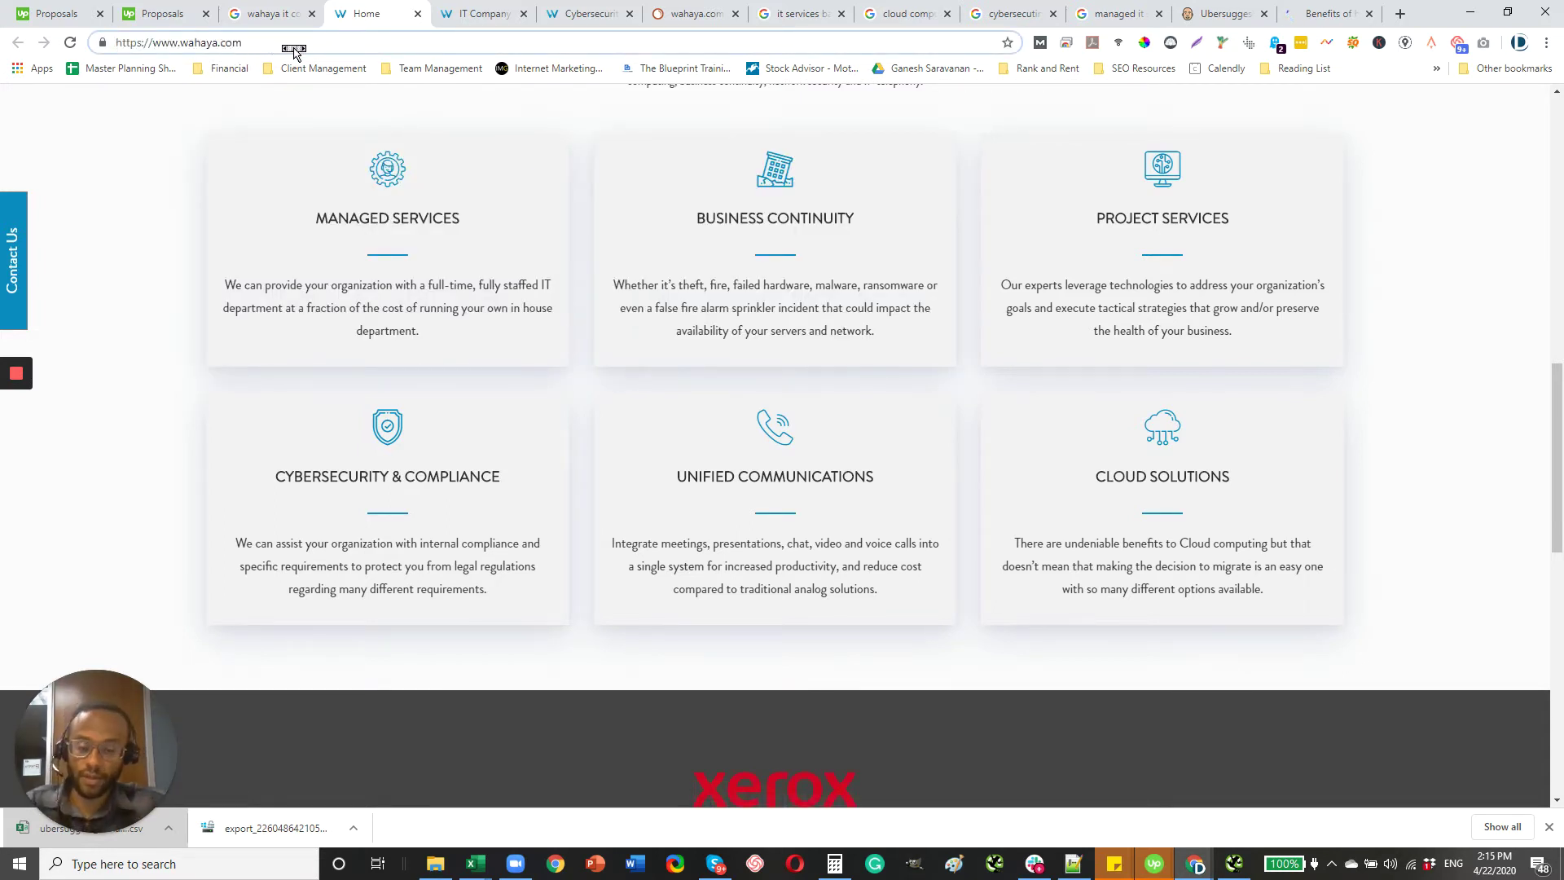
type("/")
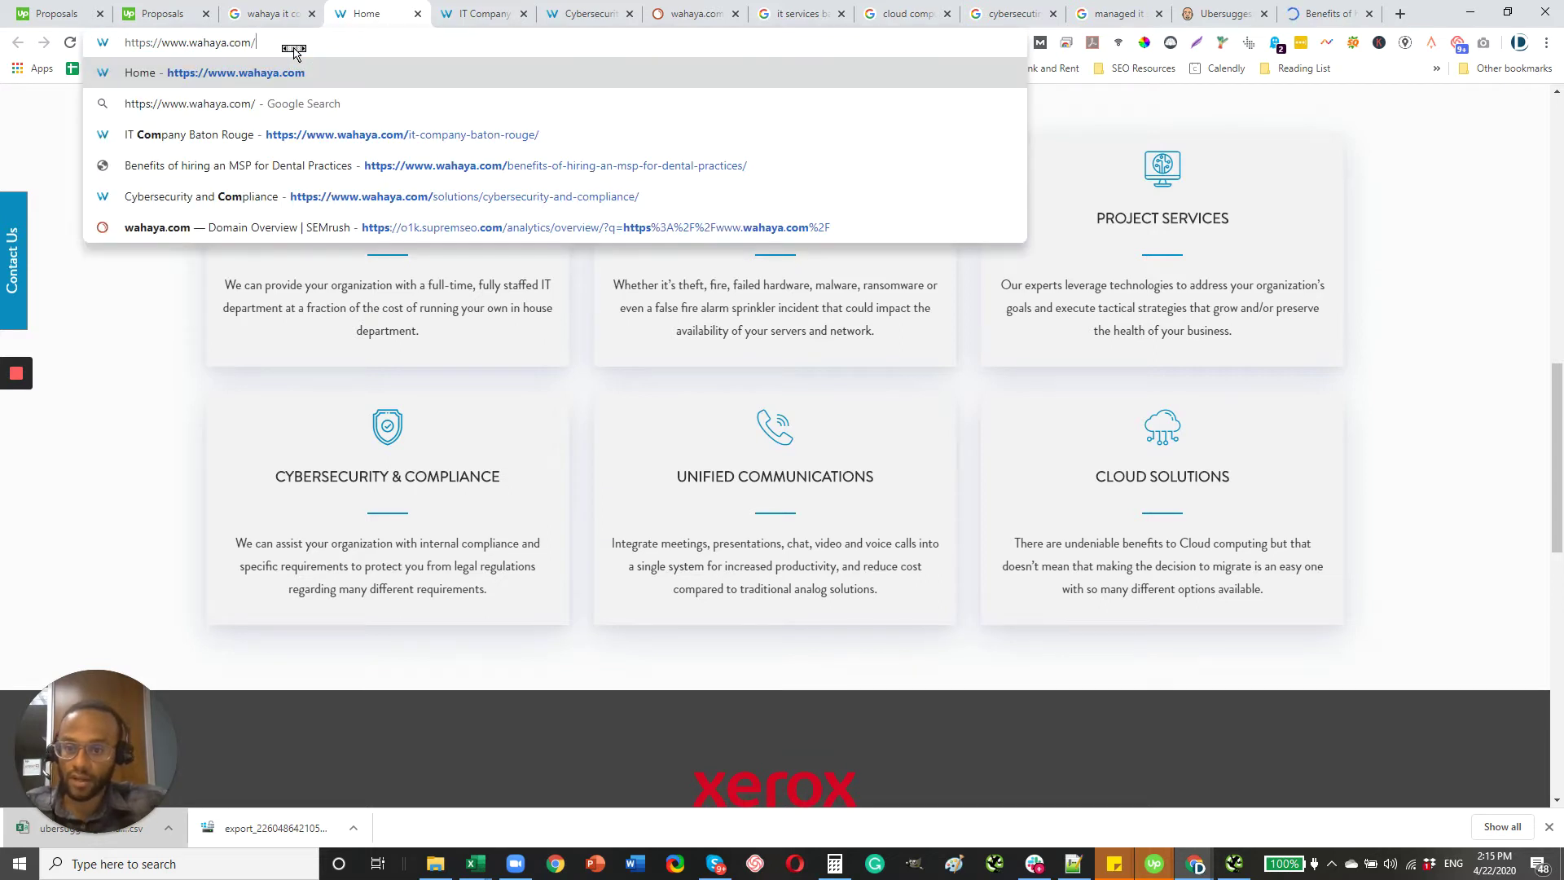
type("managed")
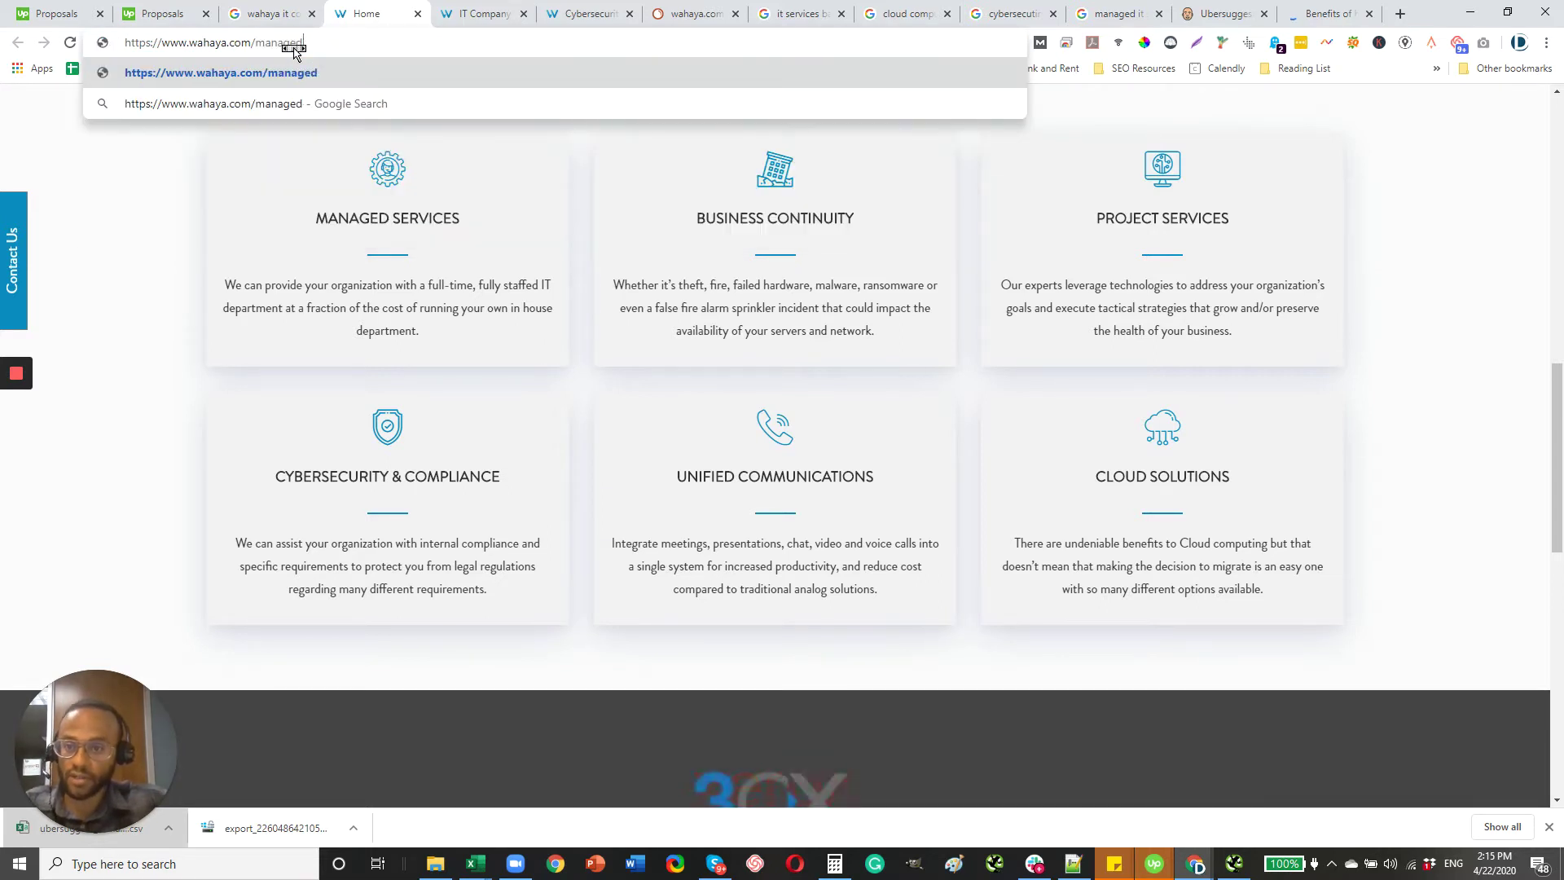
type("-it-ser")
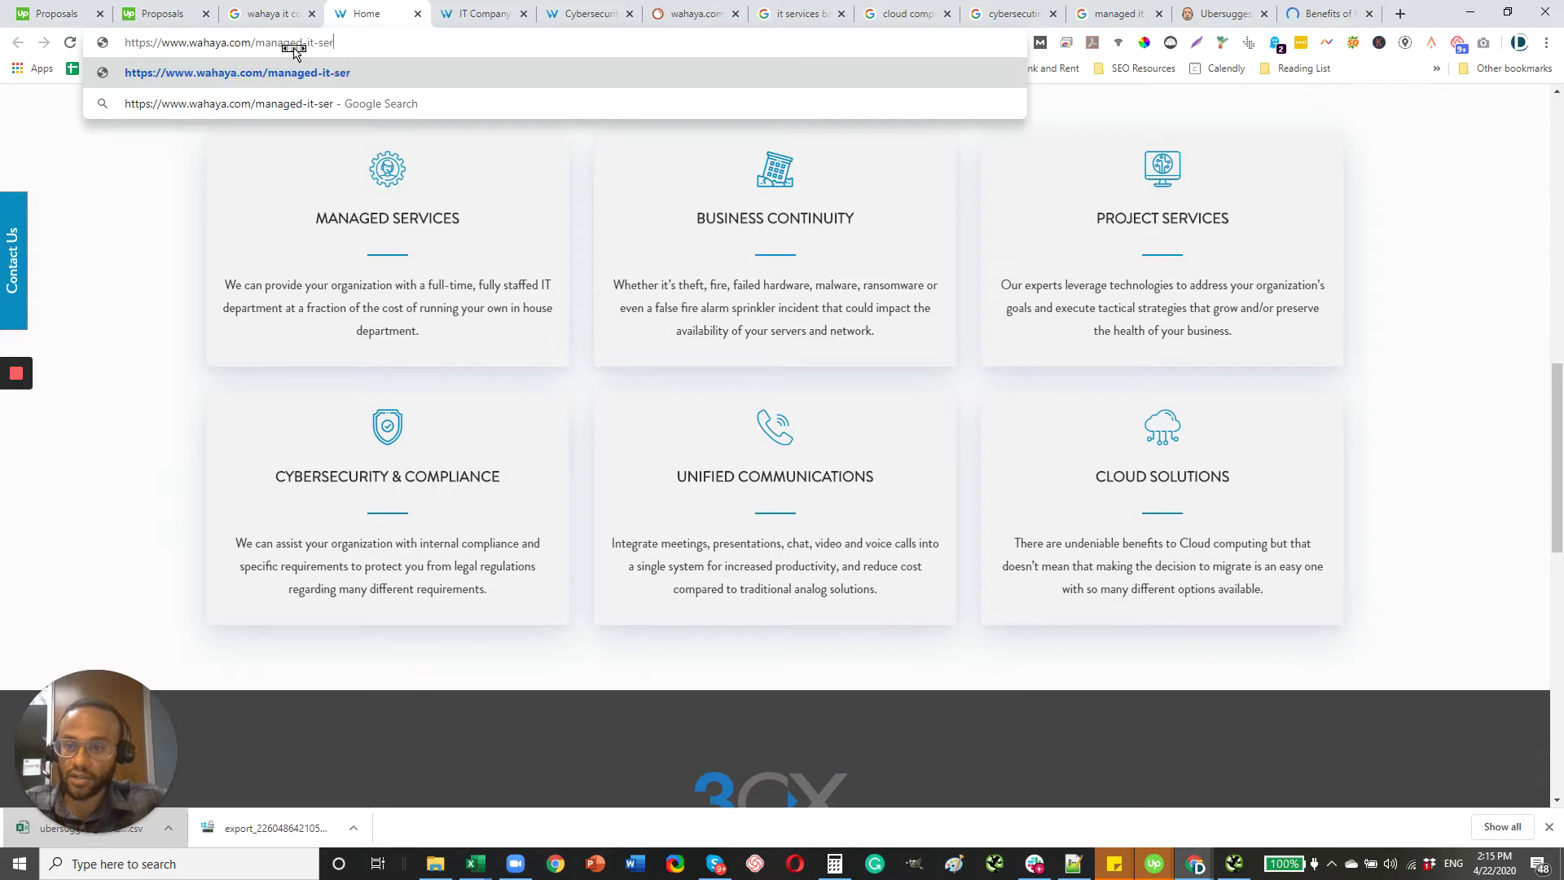
type("vices/")
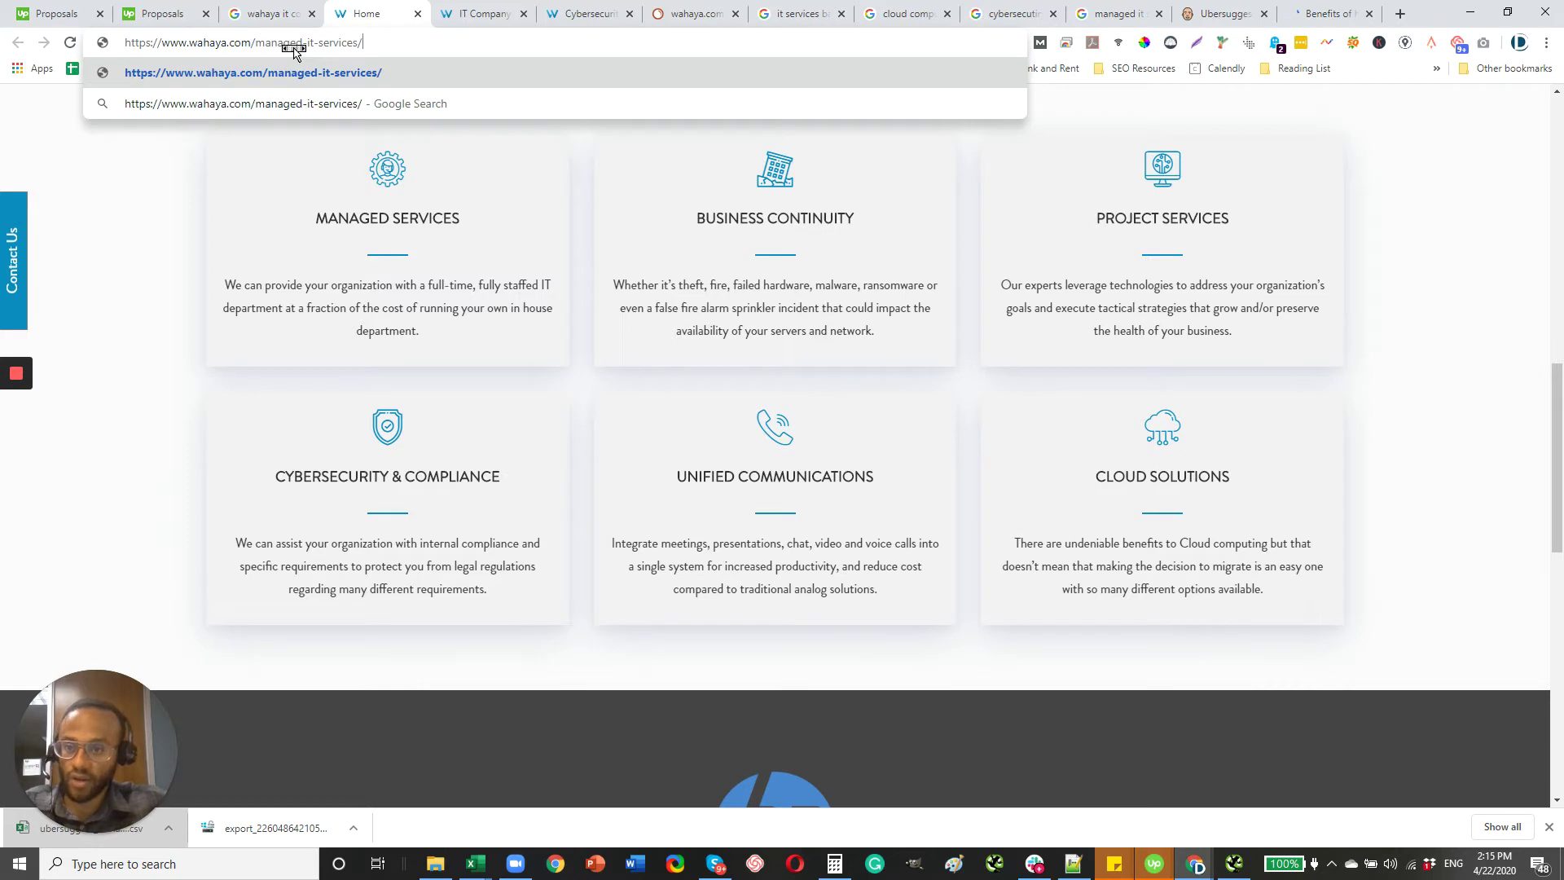
type("<ti")
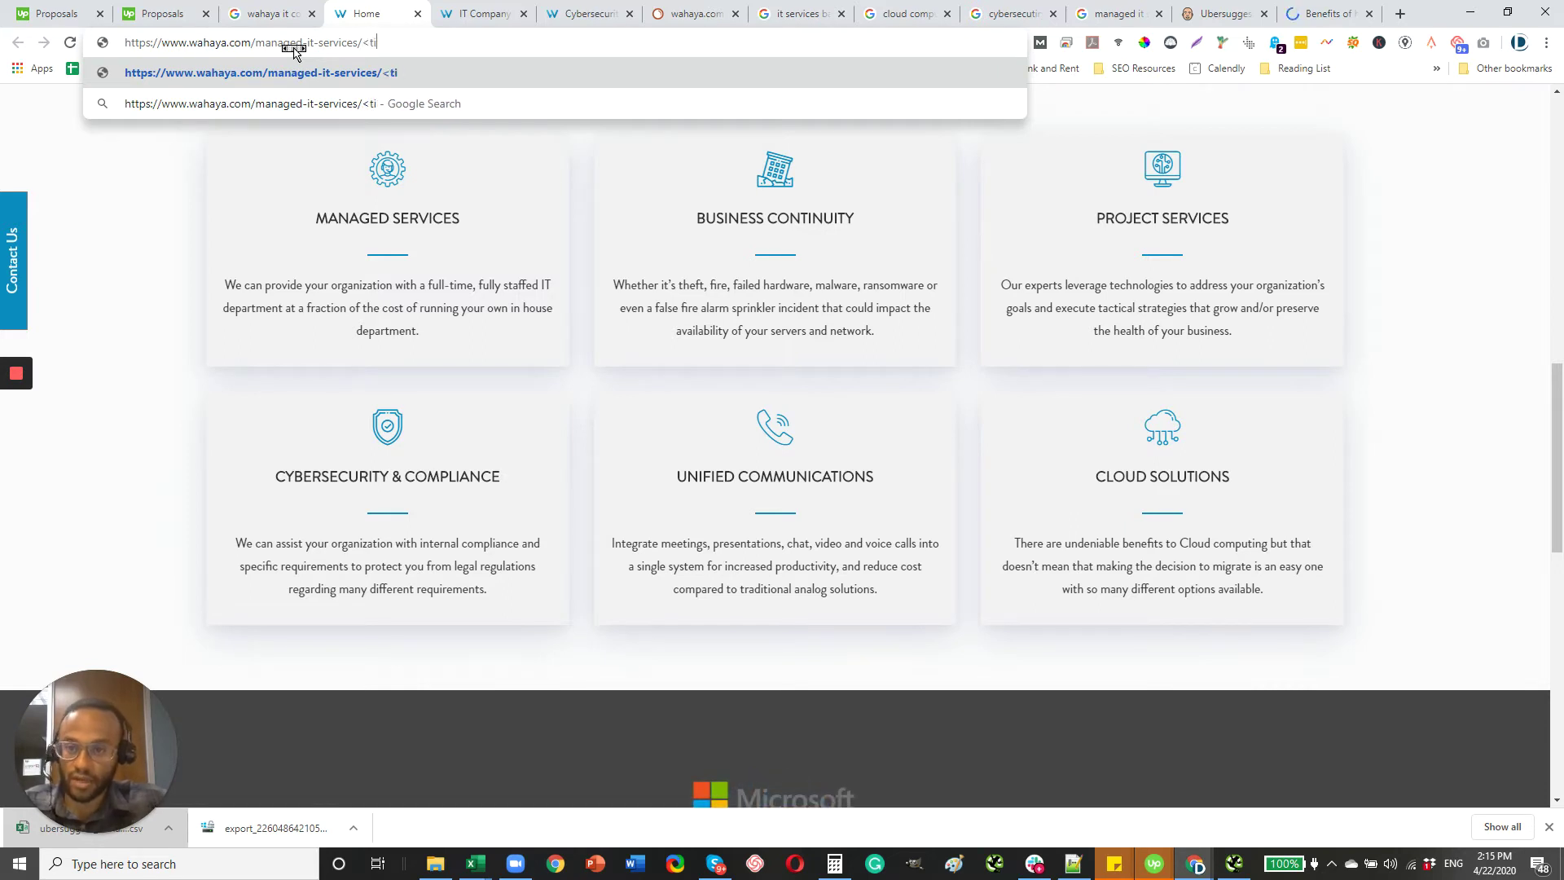
type("tle of articl")
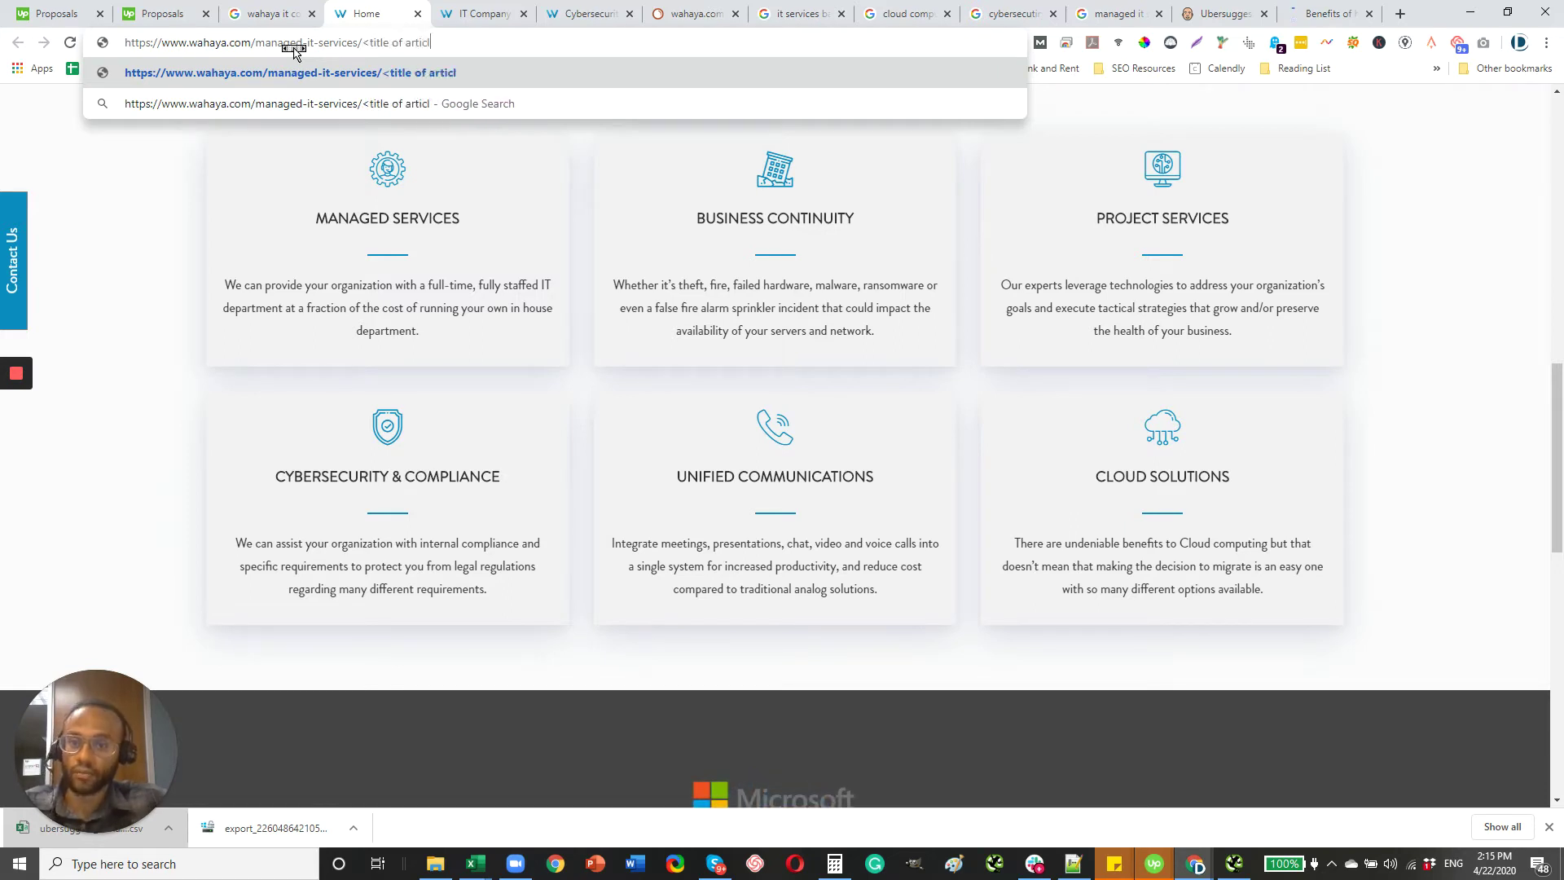
type("e>")
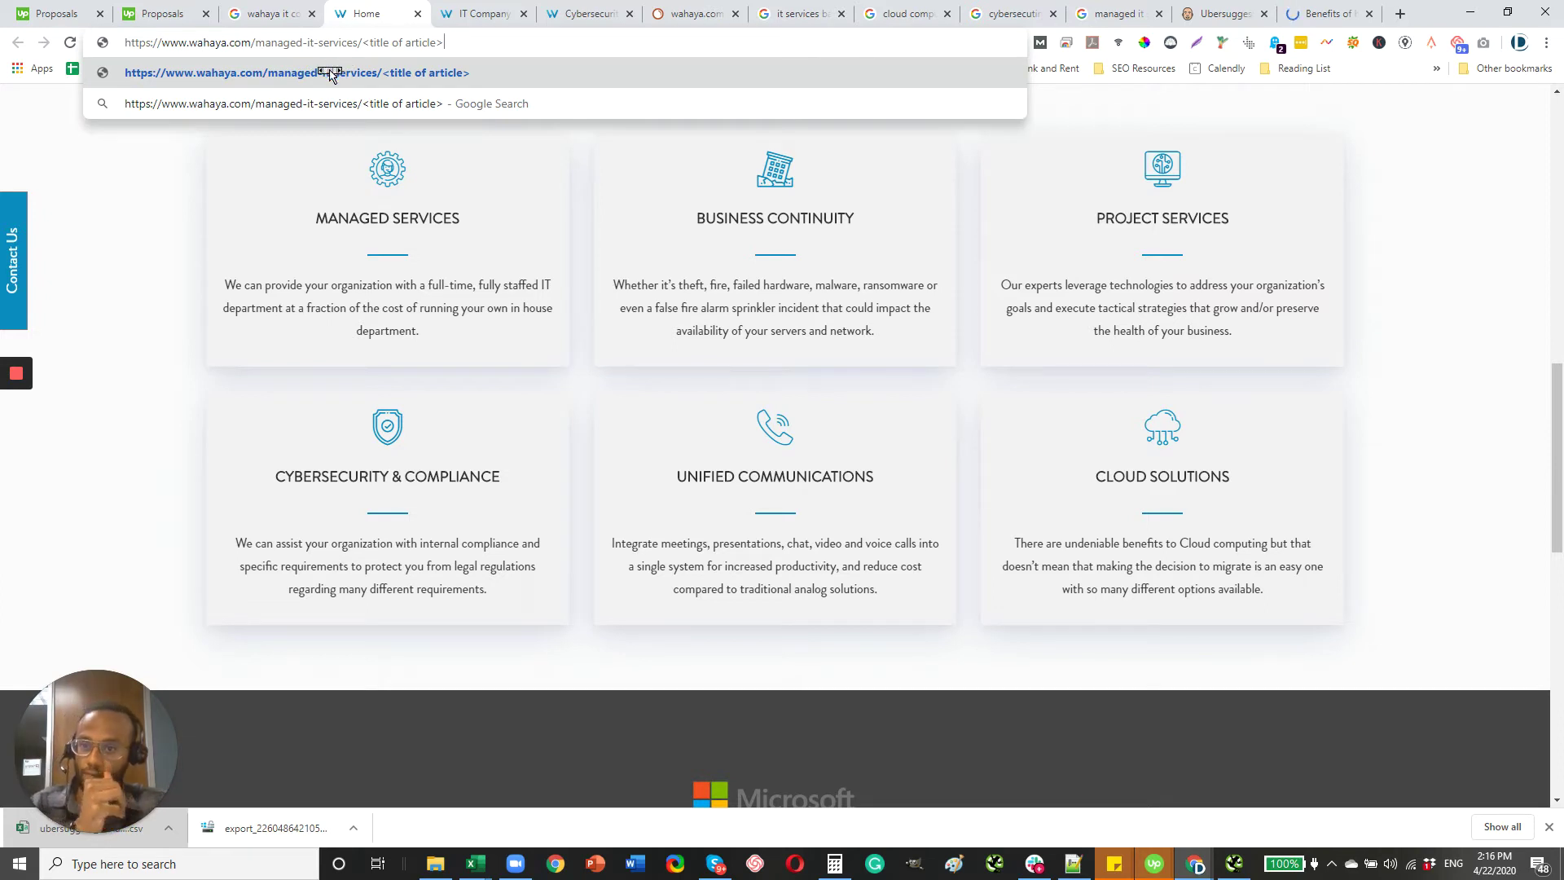
left_click(176, 218)
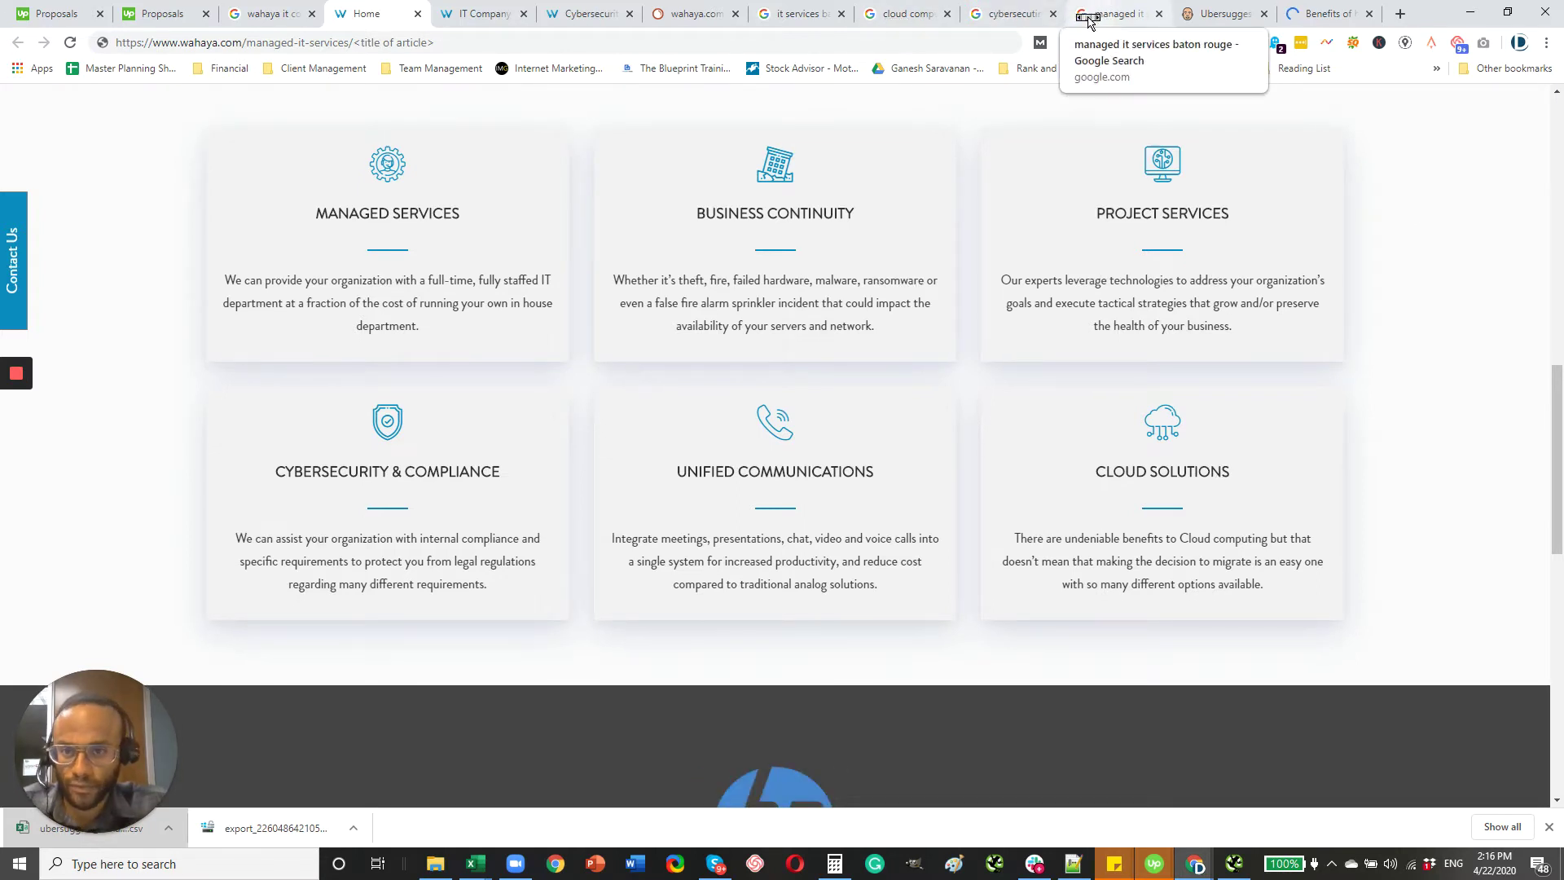
Review the 'wahaya it consulting' results and the business panel's hours, phone and reviews
left_click(282, 16)
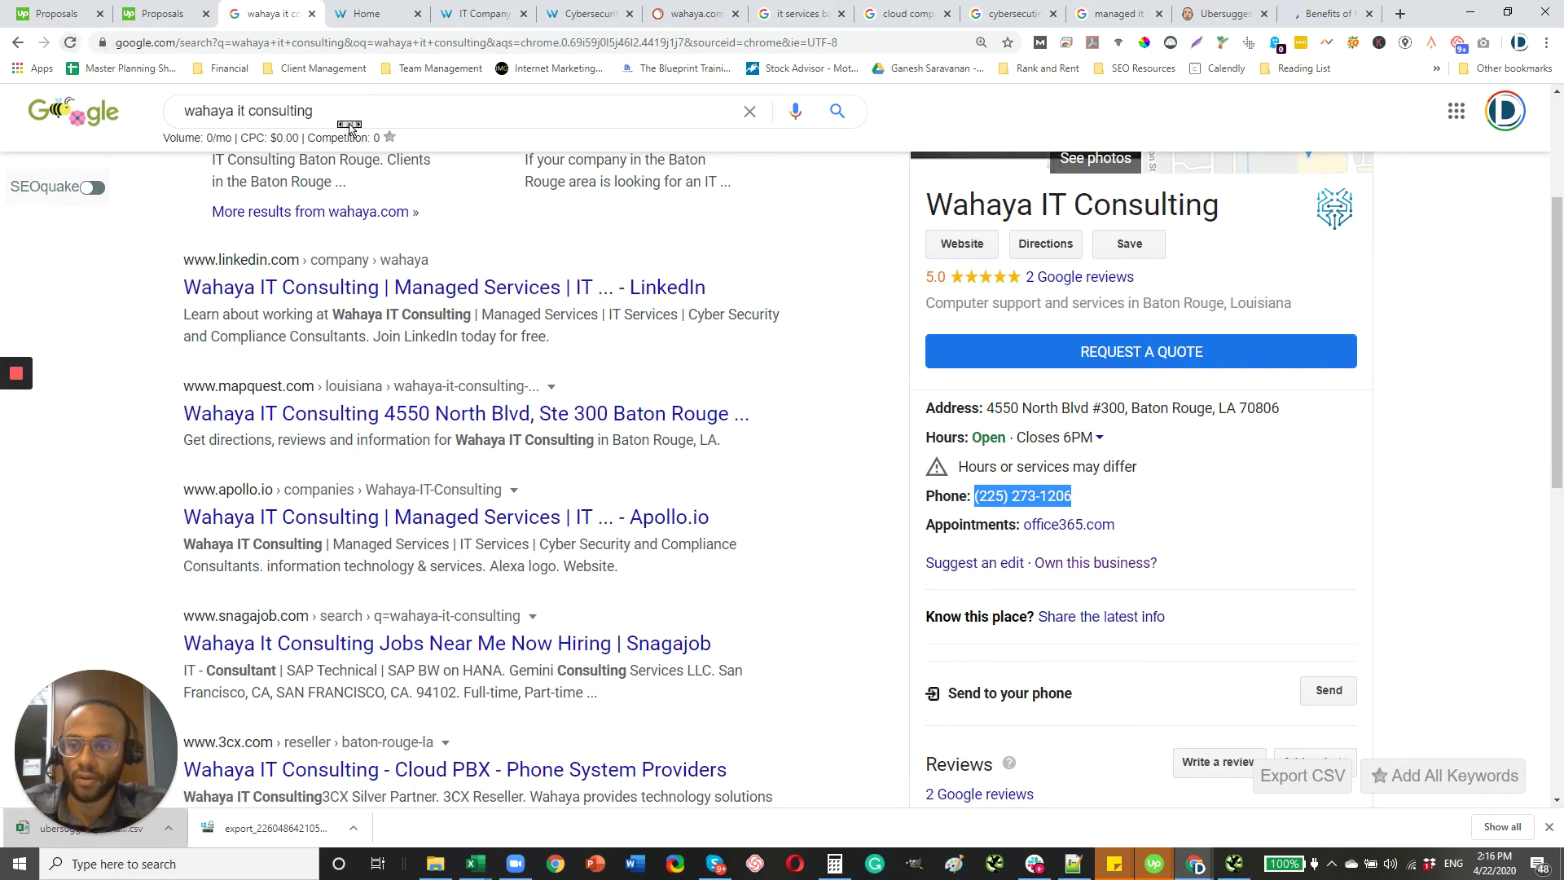
scroll(1218, 527, "up", 1)
scroll(1181, 515, "down", 1)
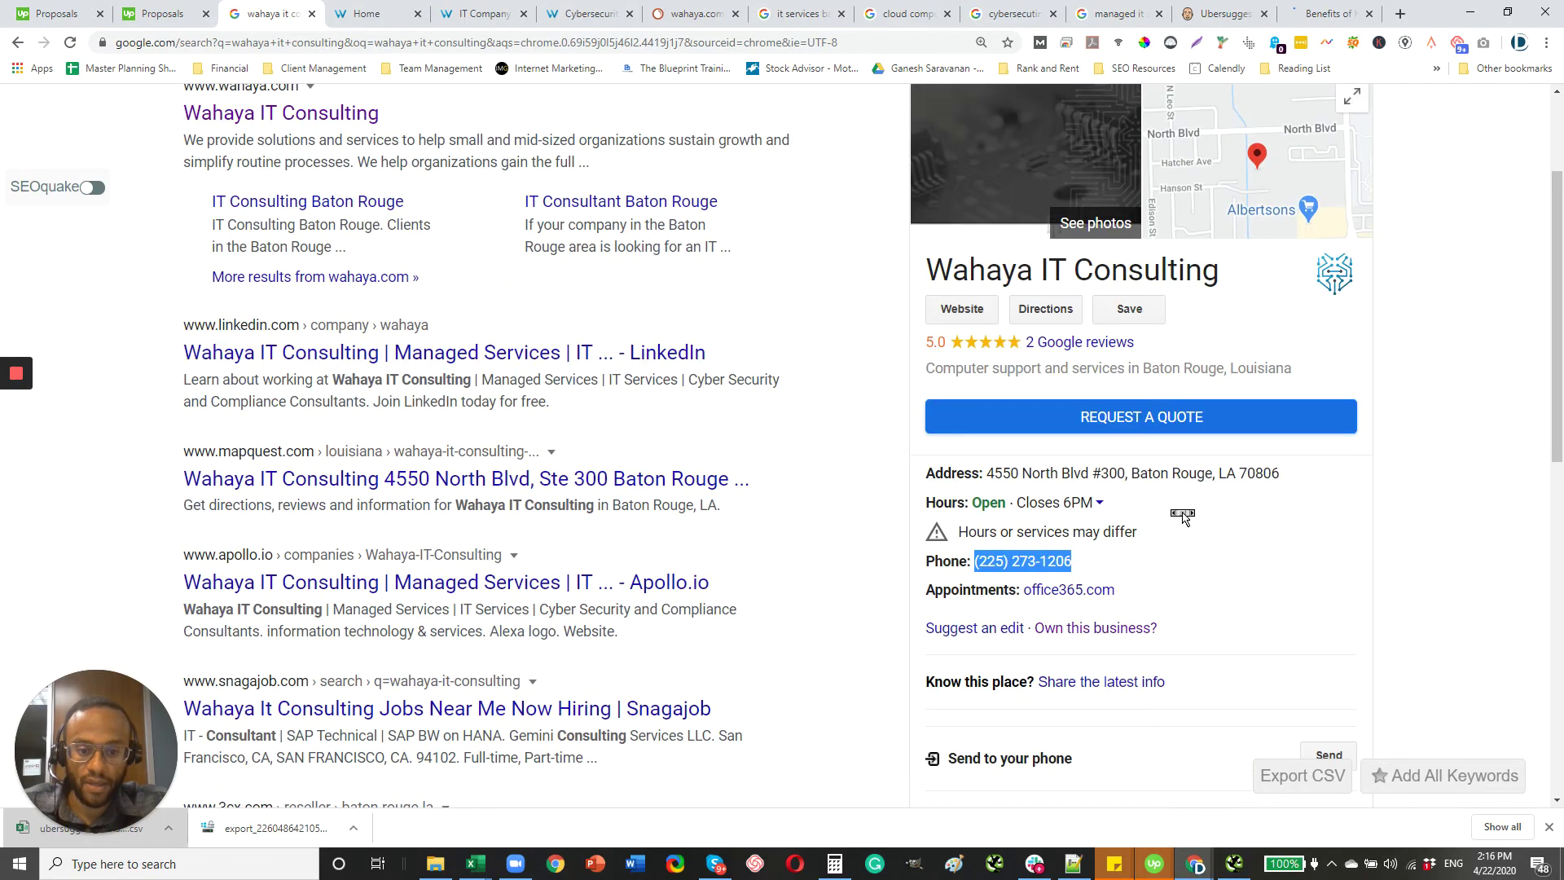
scroll(1182, 514, "down", 4)
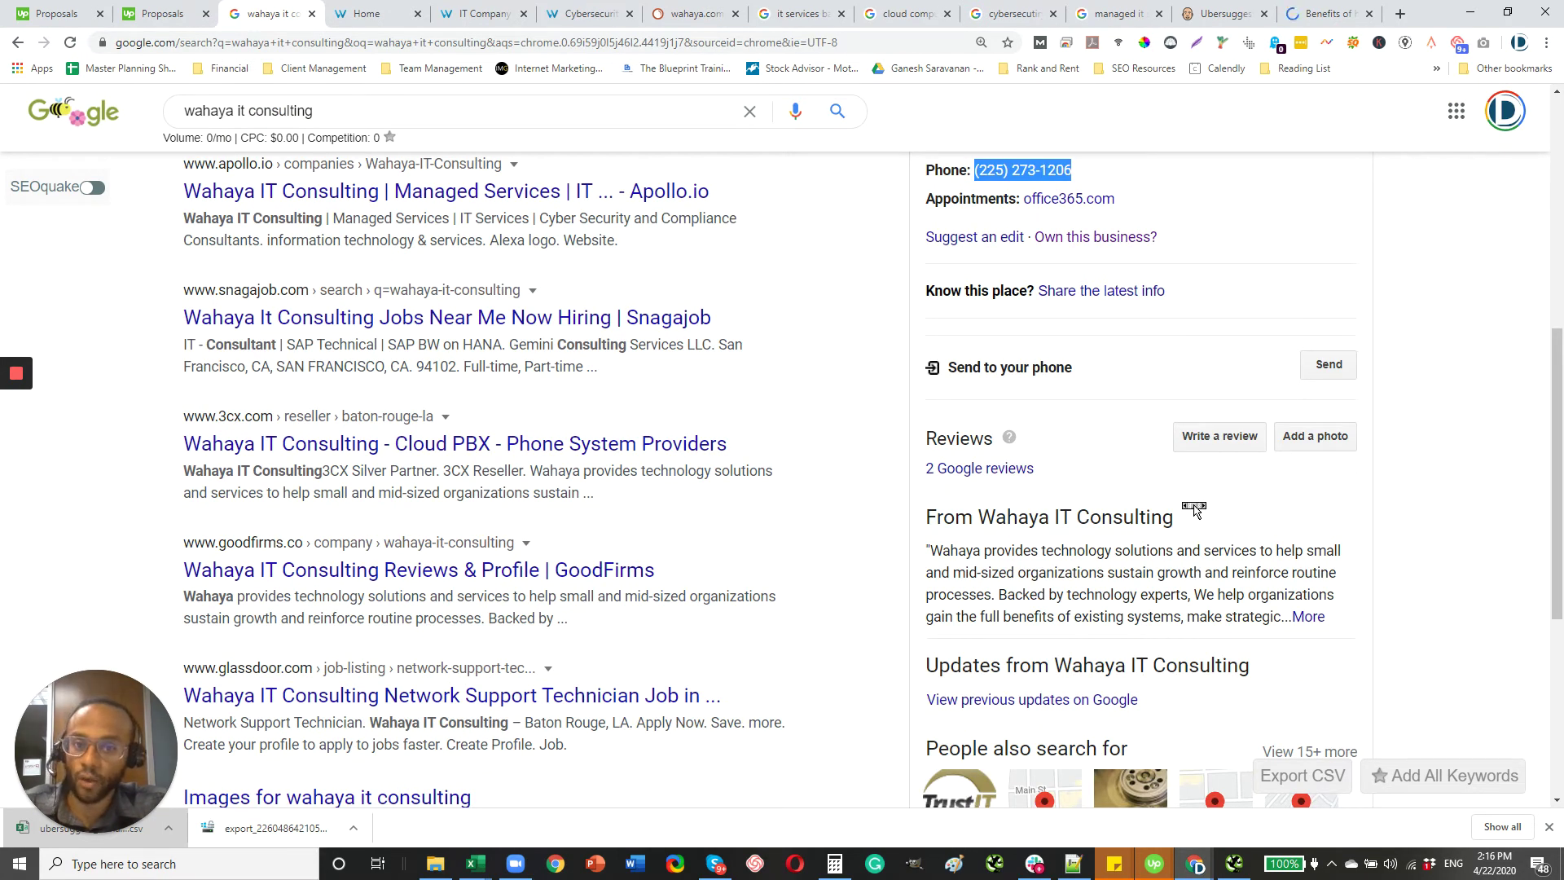
scroll(1194, 510, "down", 1)
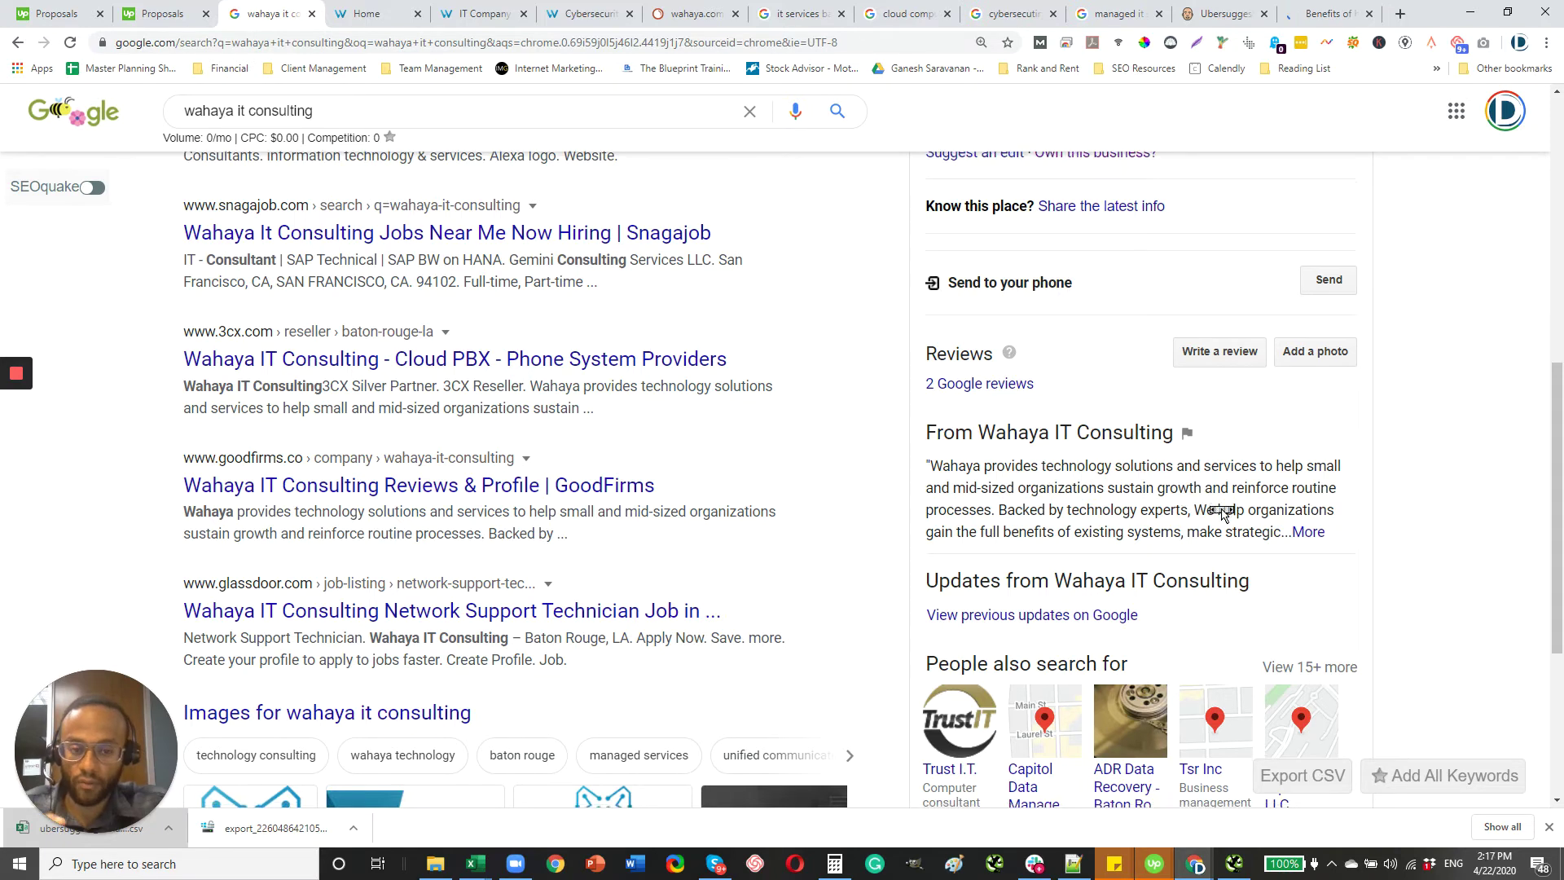
scroll(1222, 513, "up", 2)
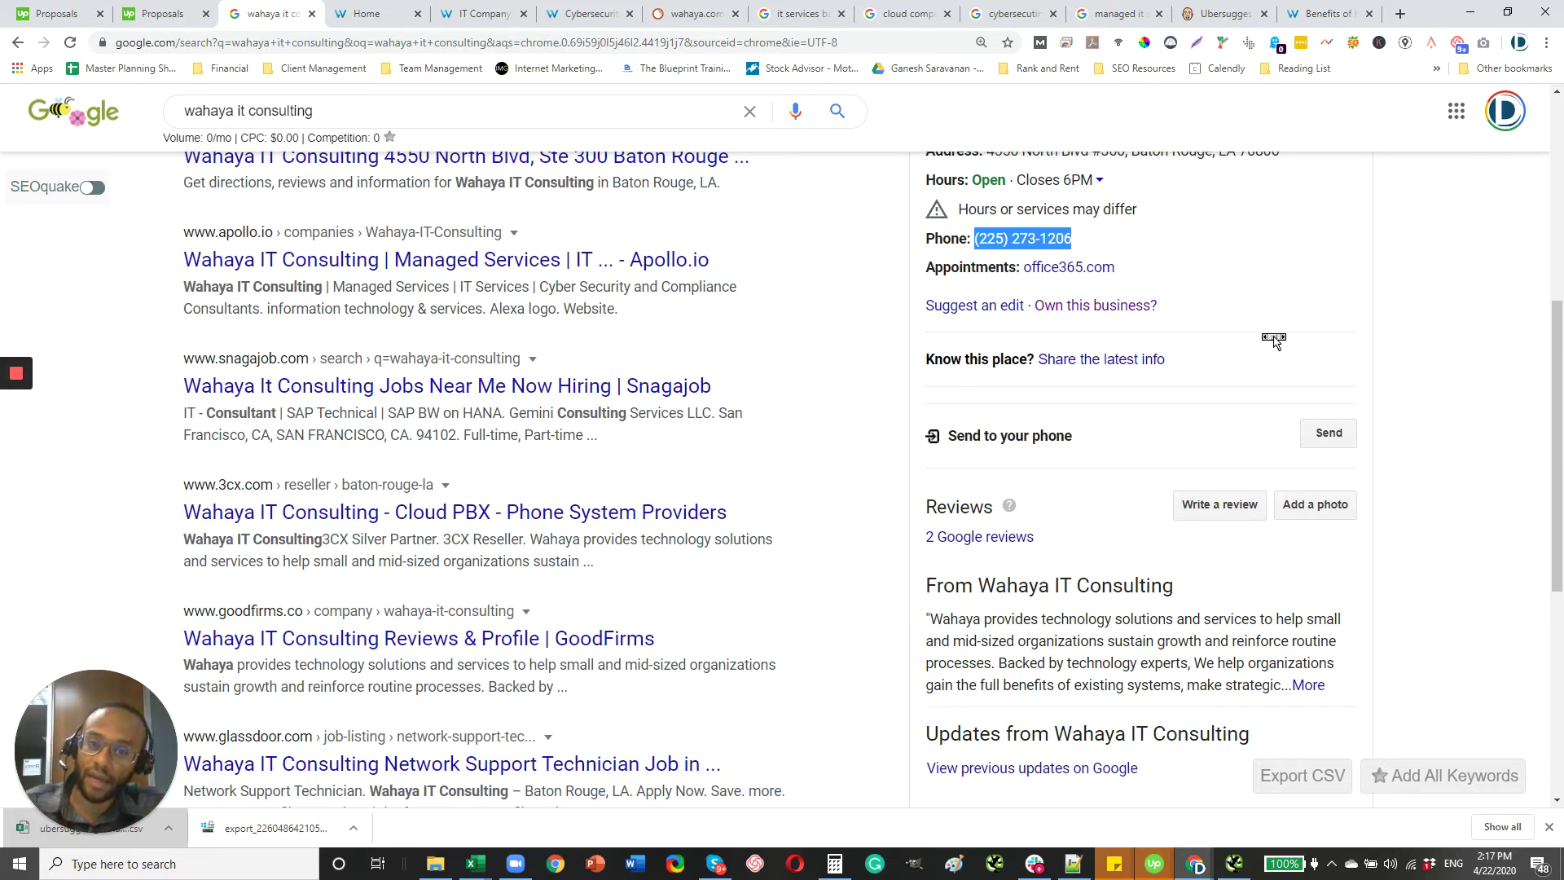
scroll(1273, 341, "down", 1)
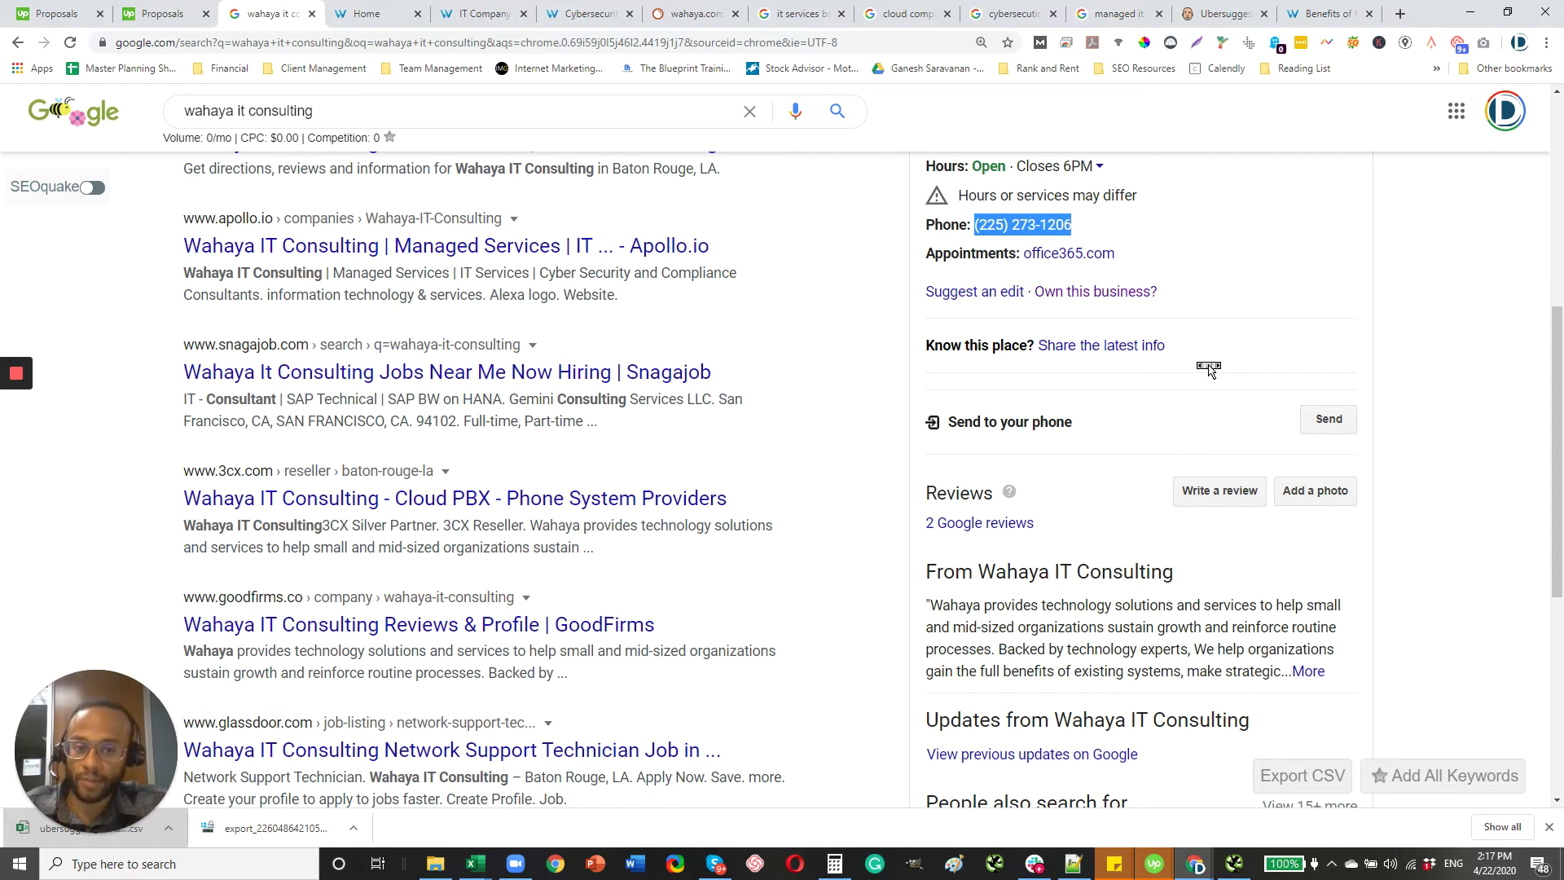
Change the 'cloud computing baton rouge' search to 'cloud computing services'
left_click(901, 12)
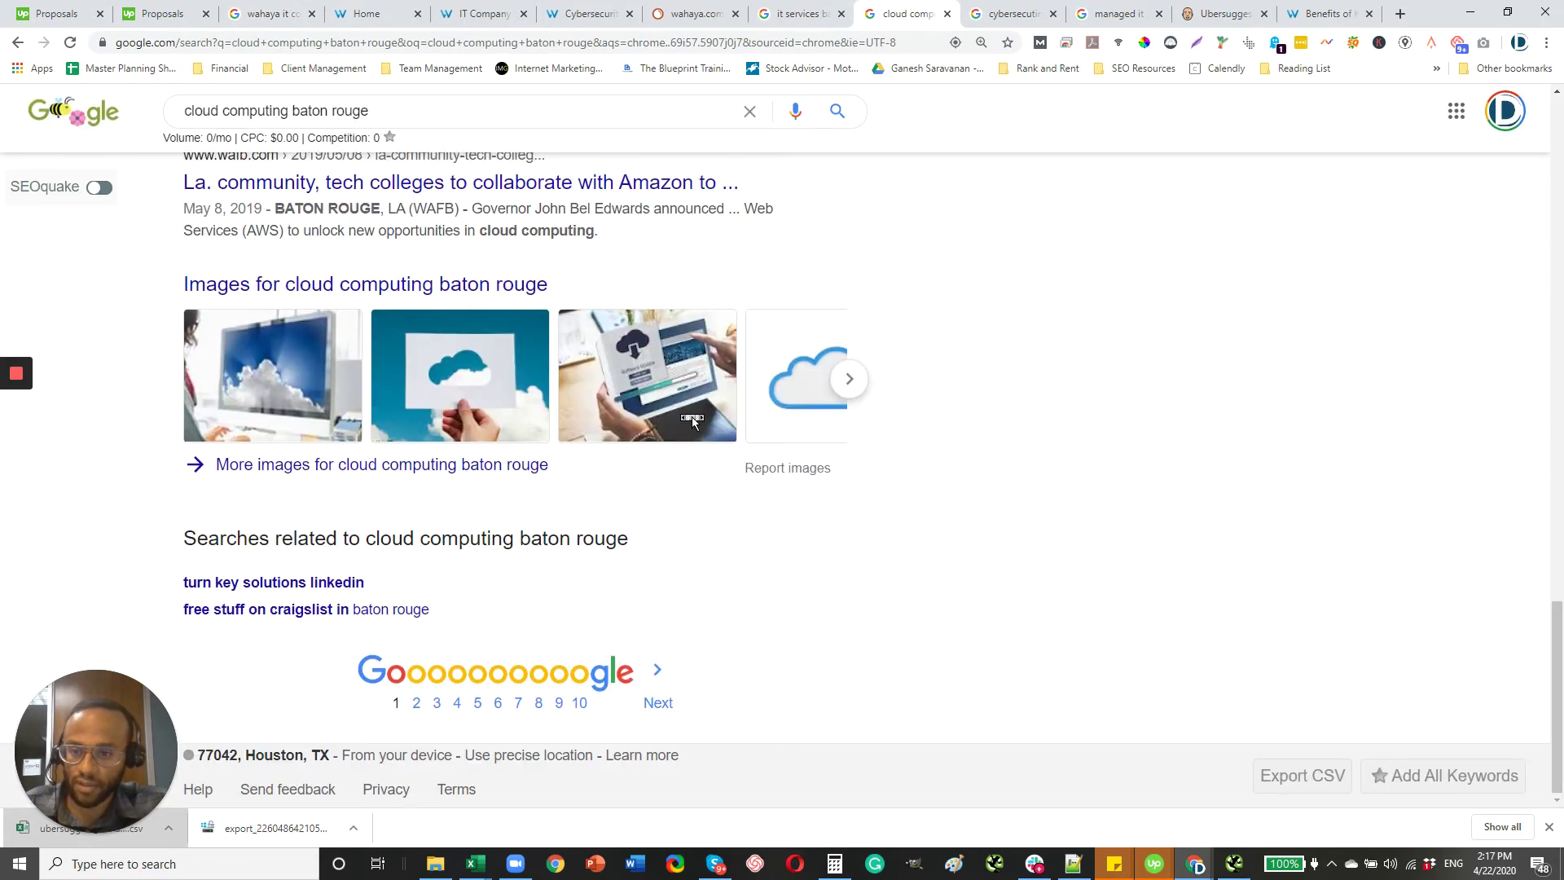
scroll(739, 448, "up", 8)
scroll(738, 448, "up", 10)
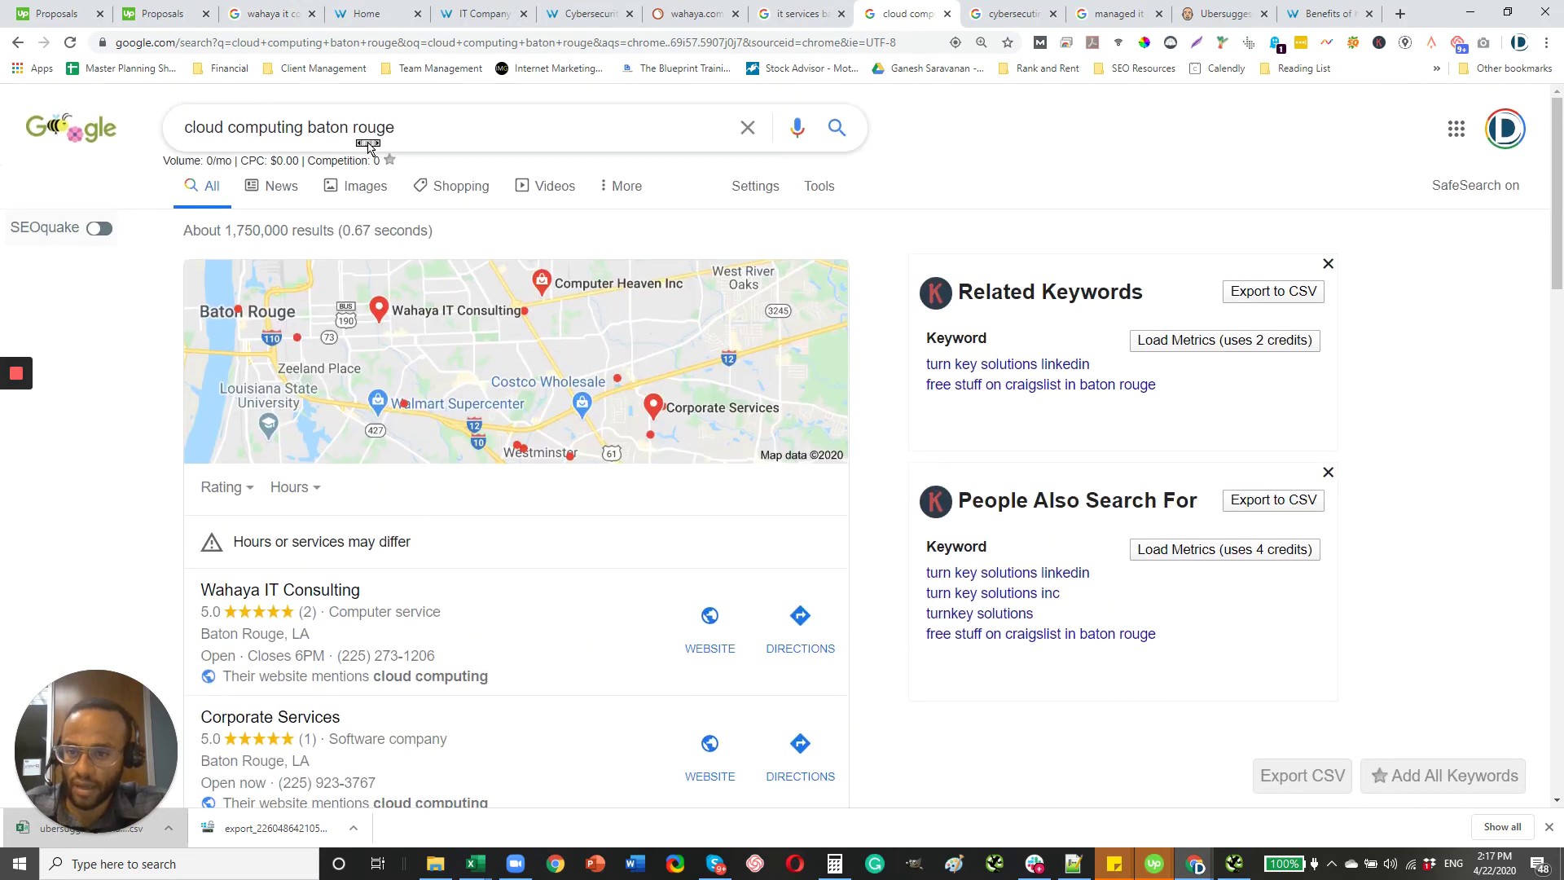
left_click_drag(390, 144, 319, 137)
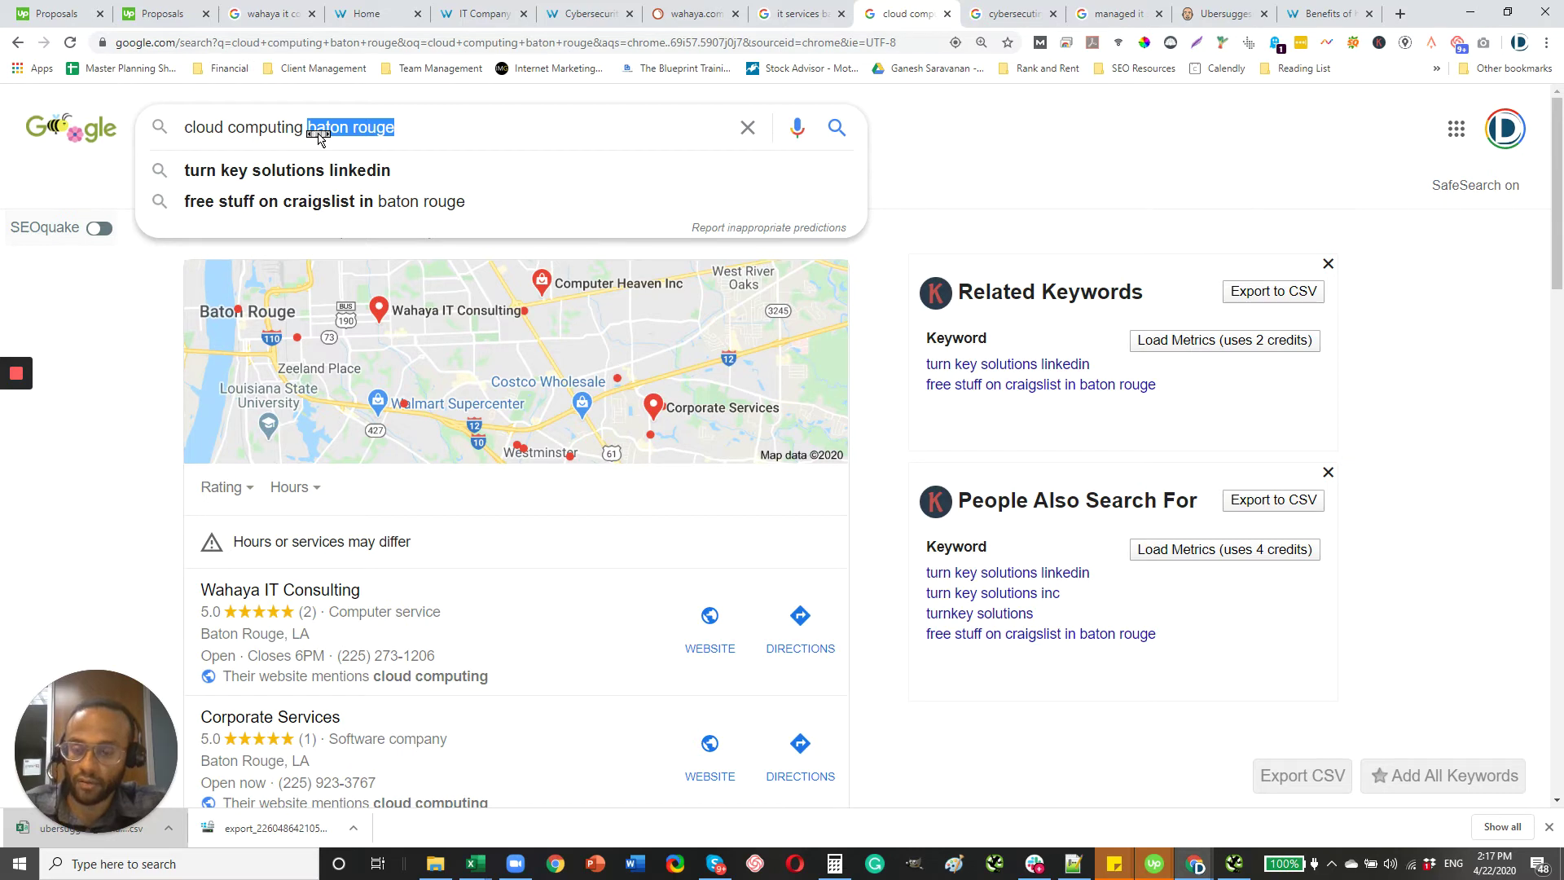
type("services")
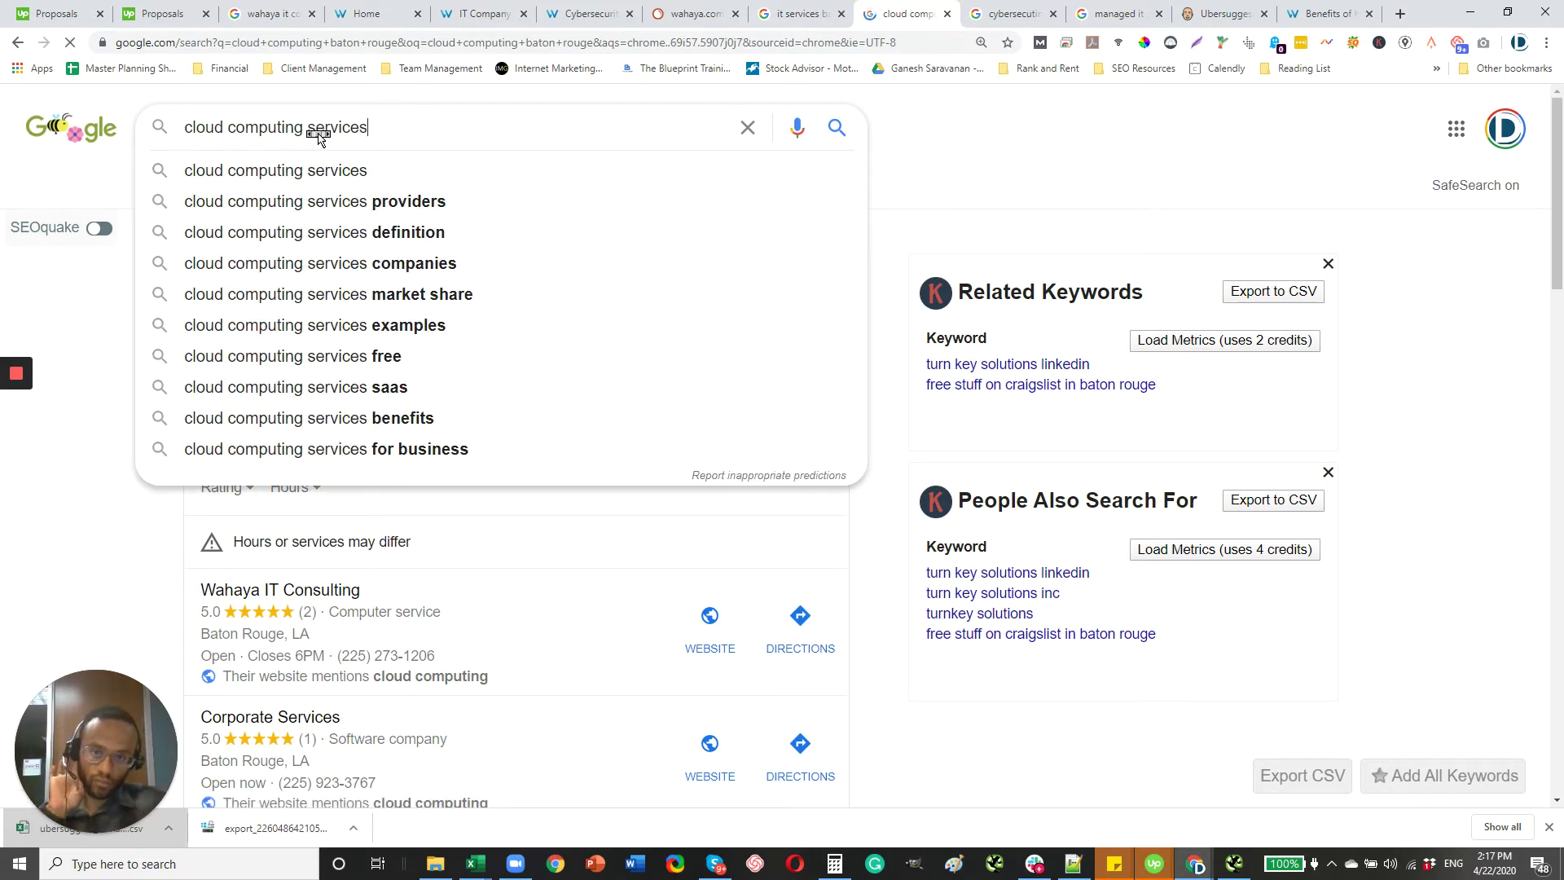
key("Return")
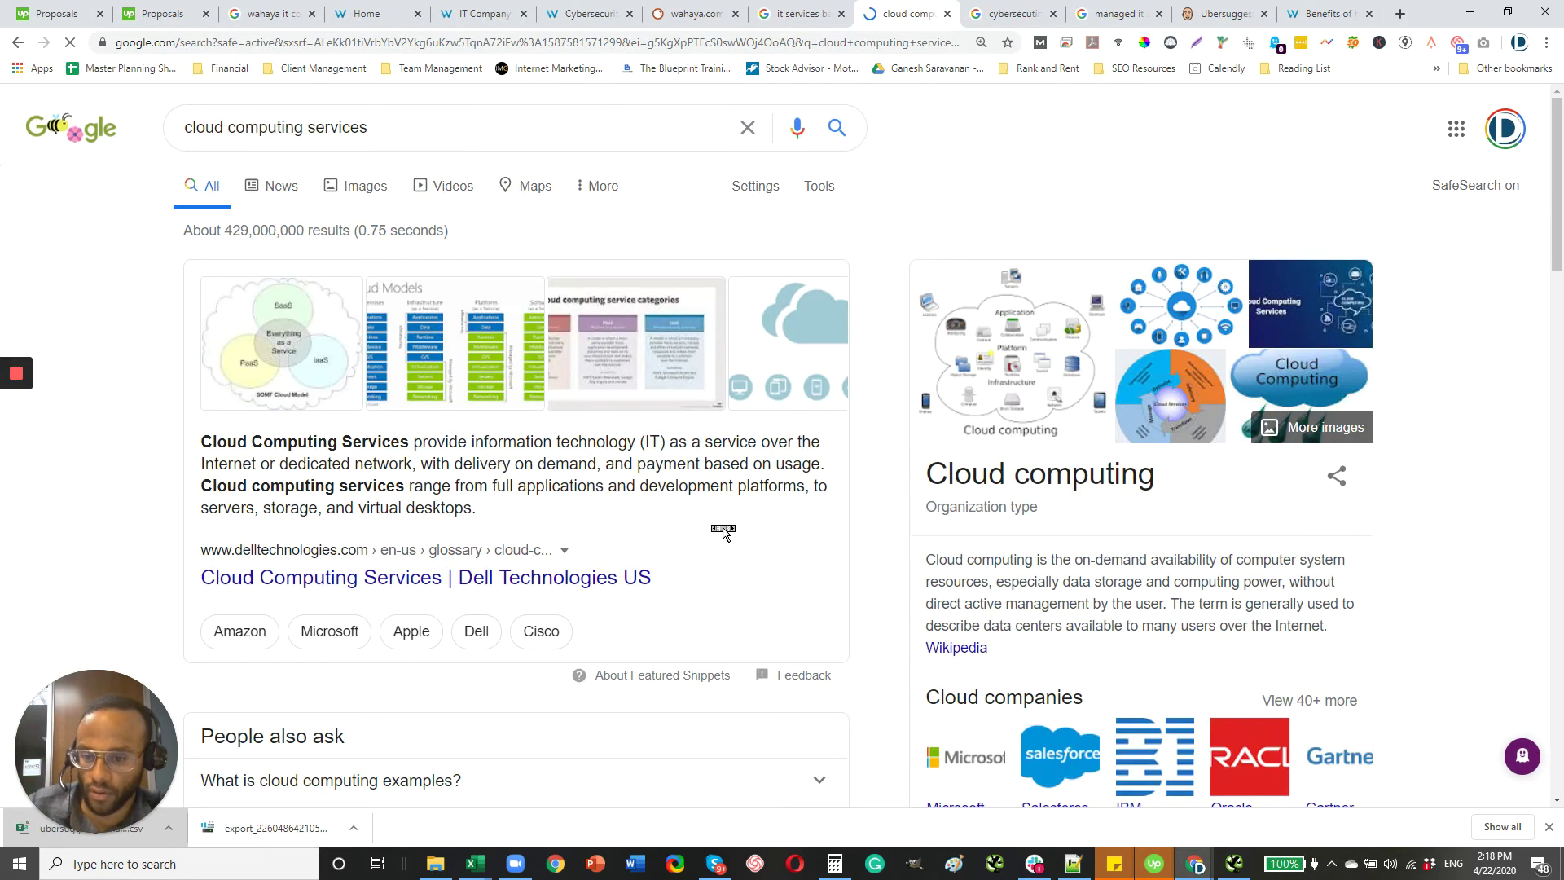
Expand the People also ask question 'What is cloud computing explain cloud services?'
scroll(723, 532, "down", 2)
scroll(722, 532, "down", 3)
scroll(619, 465, "down", 1)
scroll(456, 409, "up", 2)
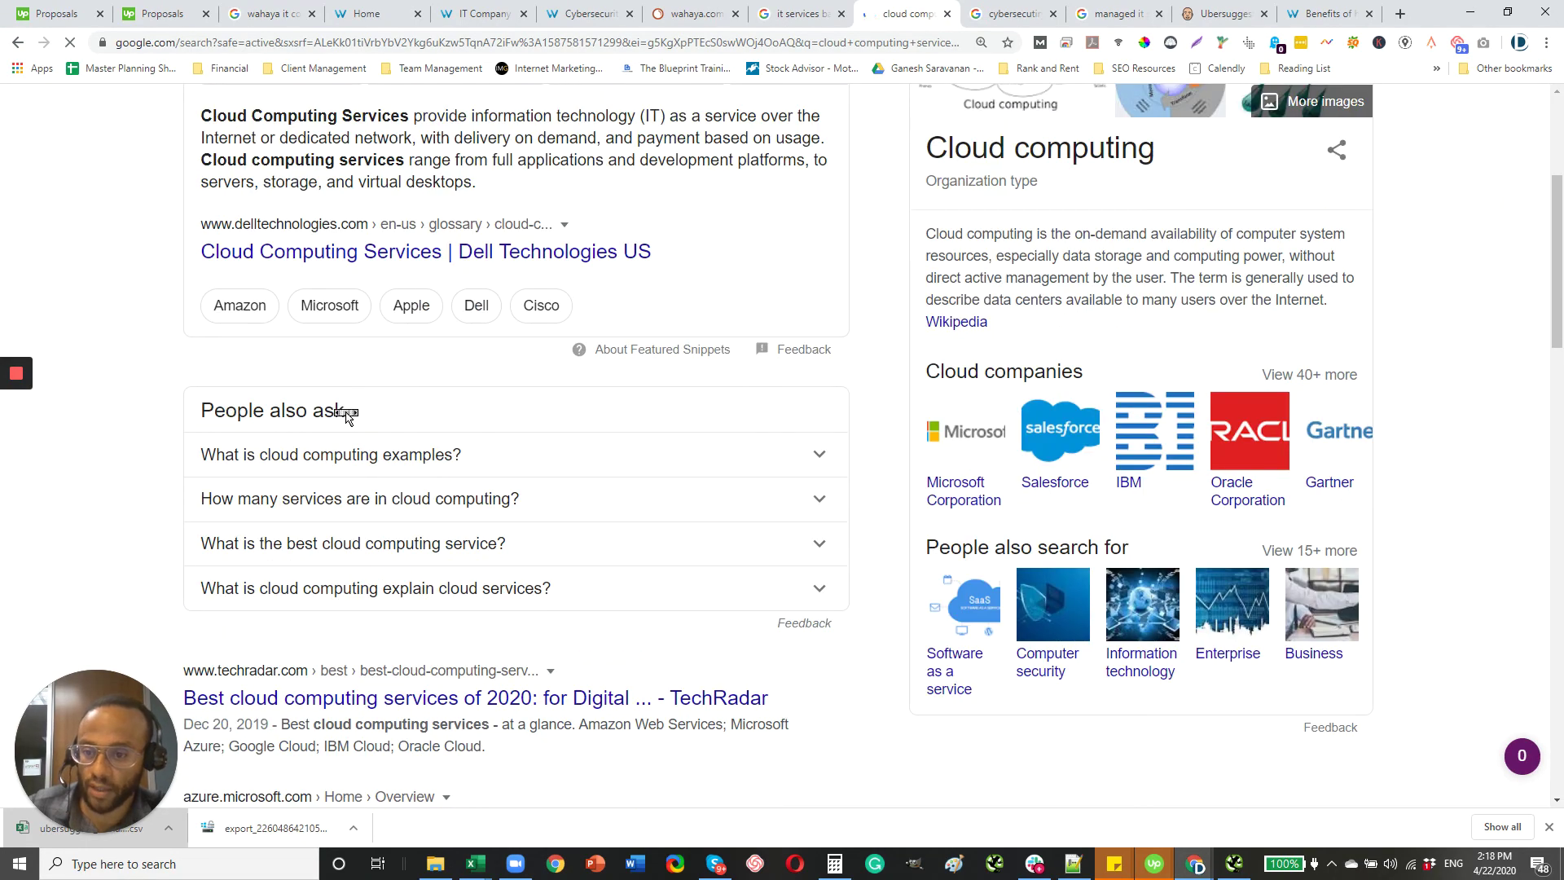
left_click_drag(346, 415, 397, 419)
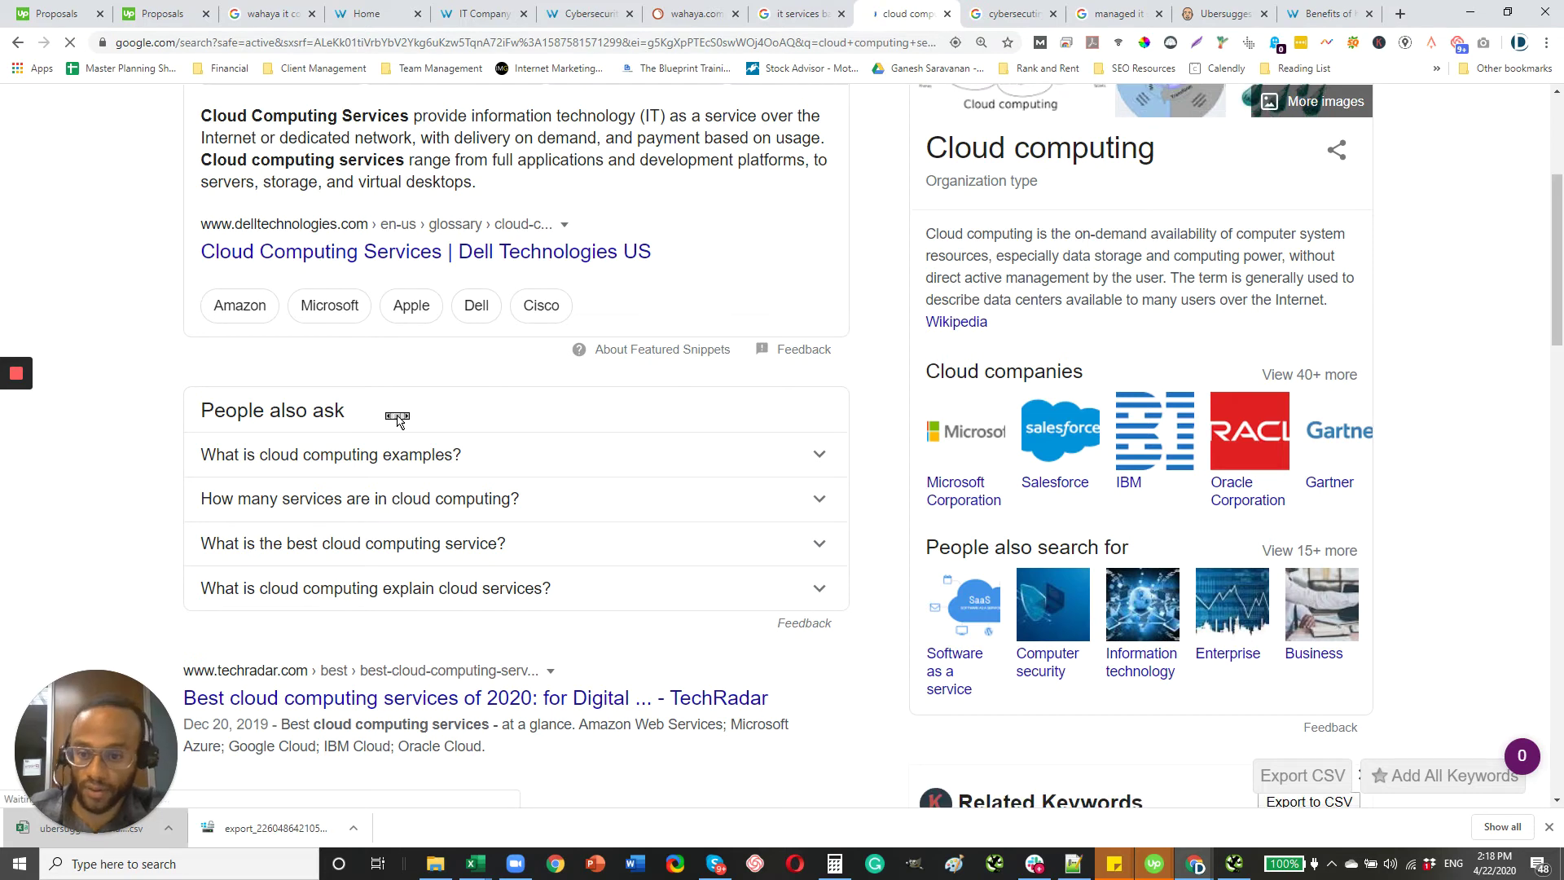
left_click_drag(397, 419, 839, 586)
left_click(837, 585)
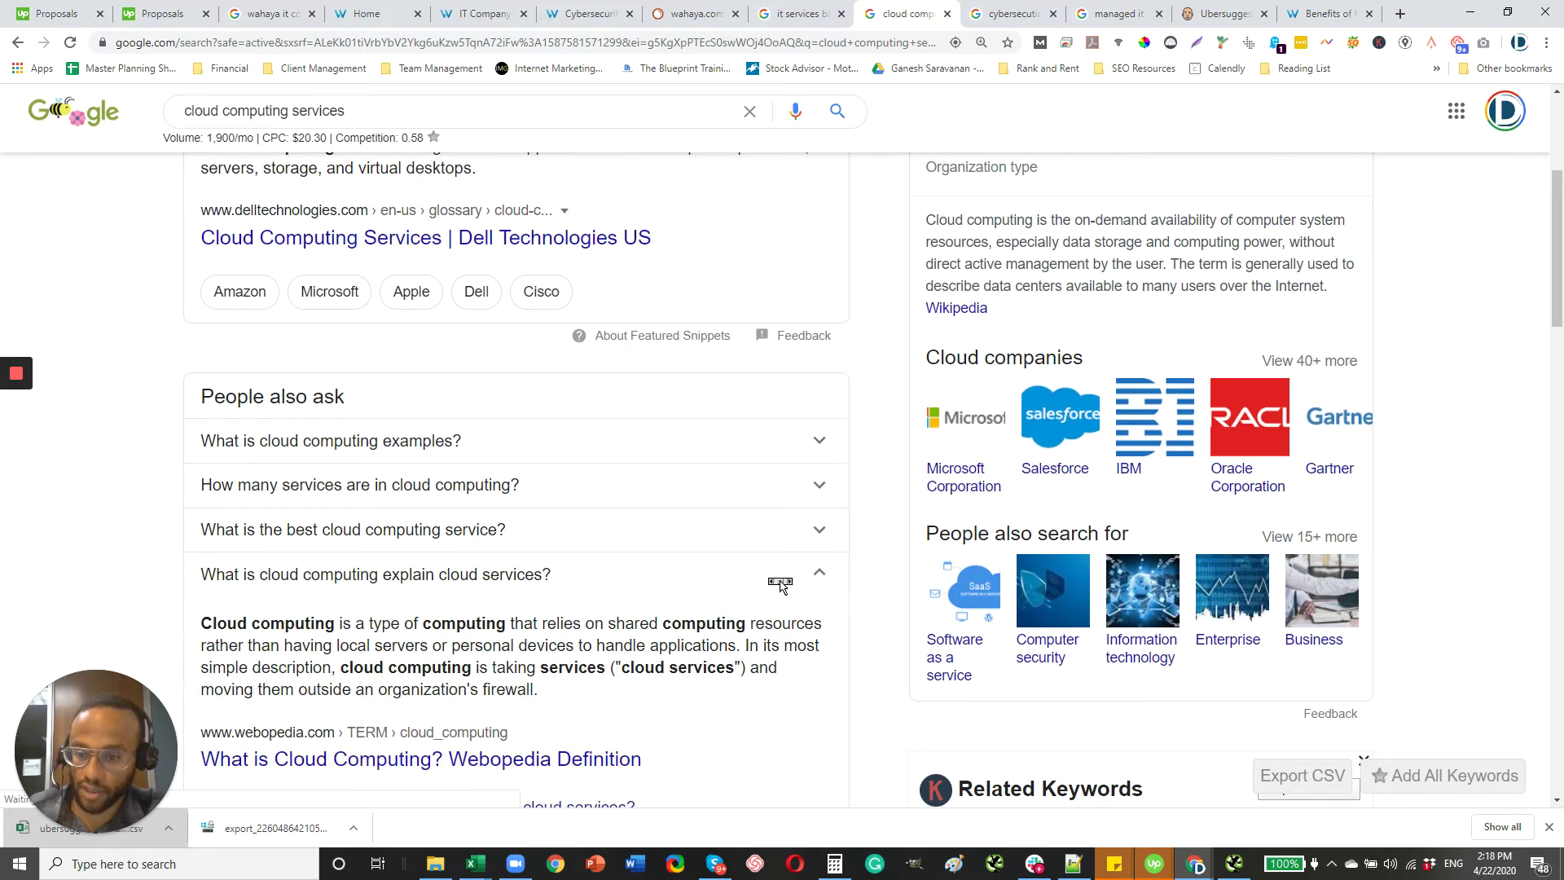
Read through the expanded cloud services answer and the surrounding results
scroll(779, 584, "down", 5)
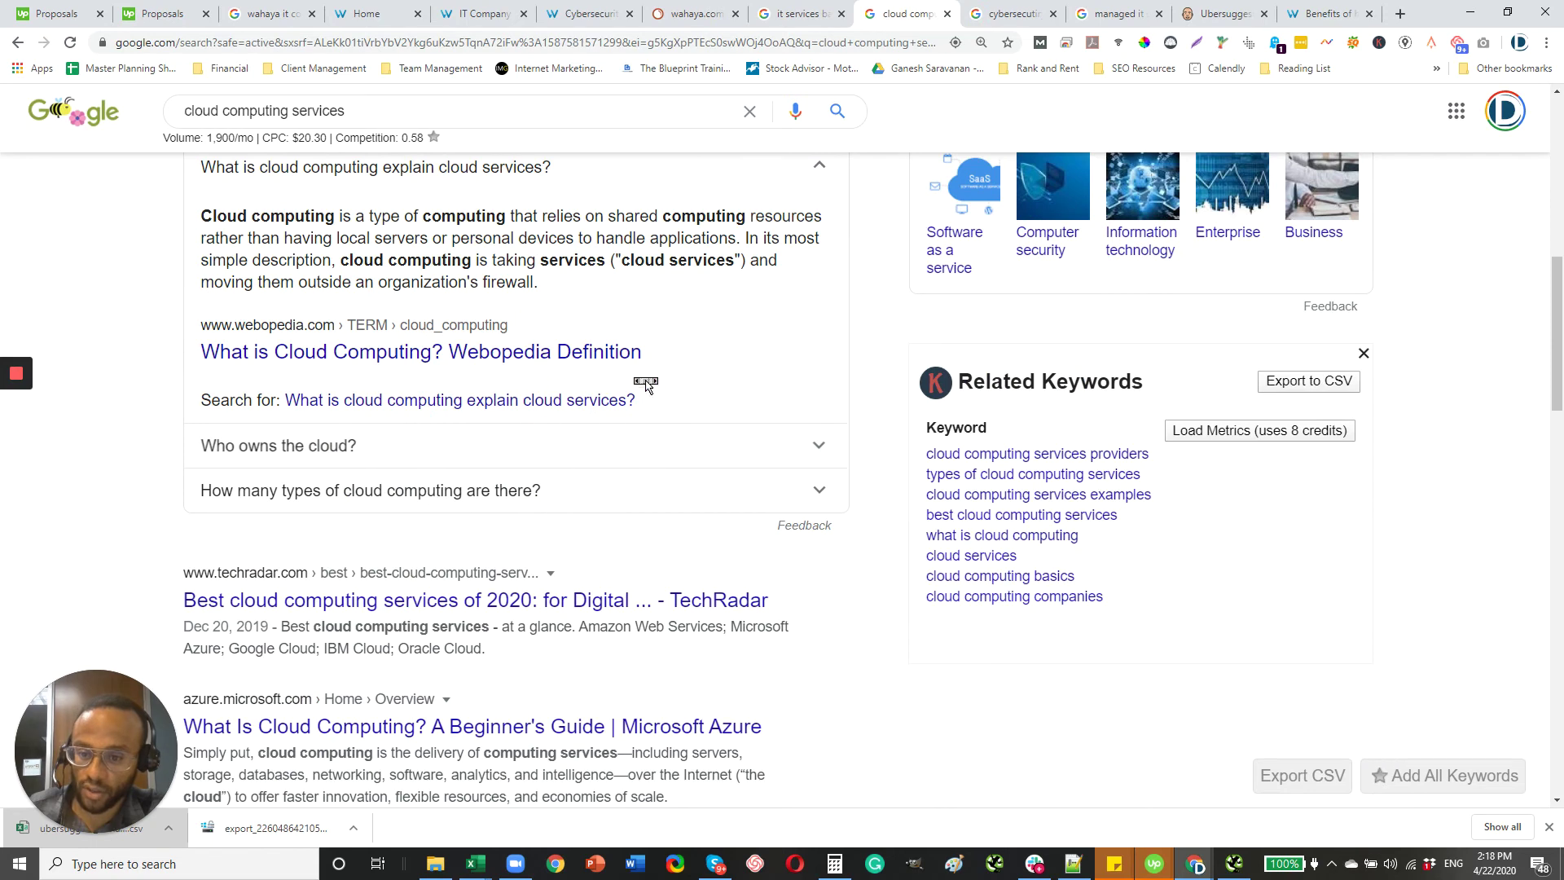
left_click_drag(806, 493, 815, 494)
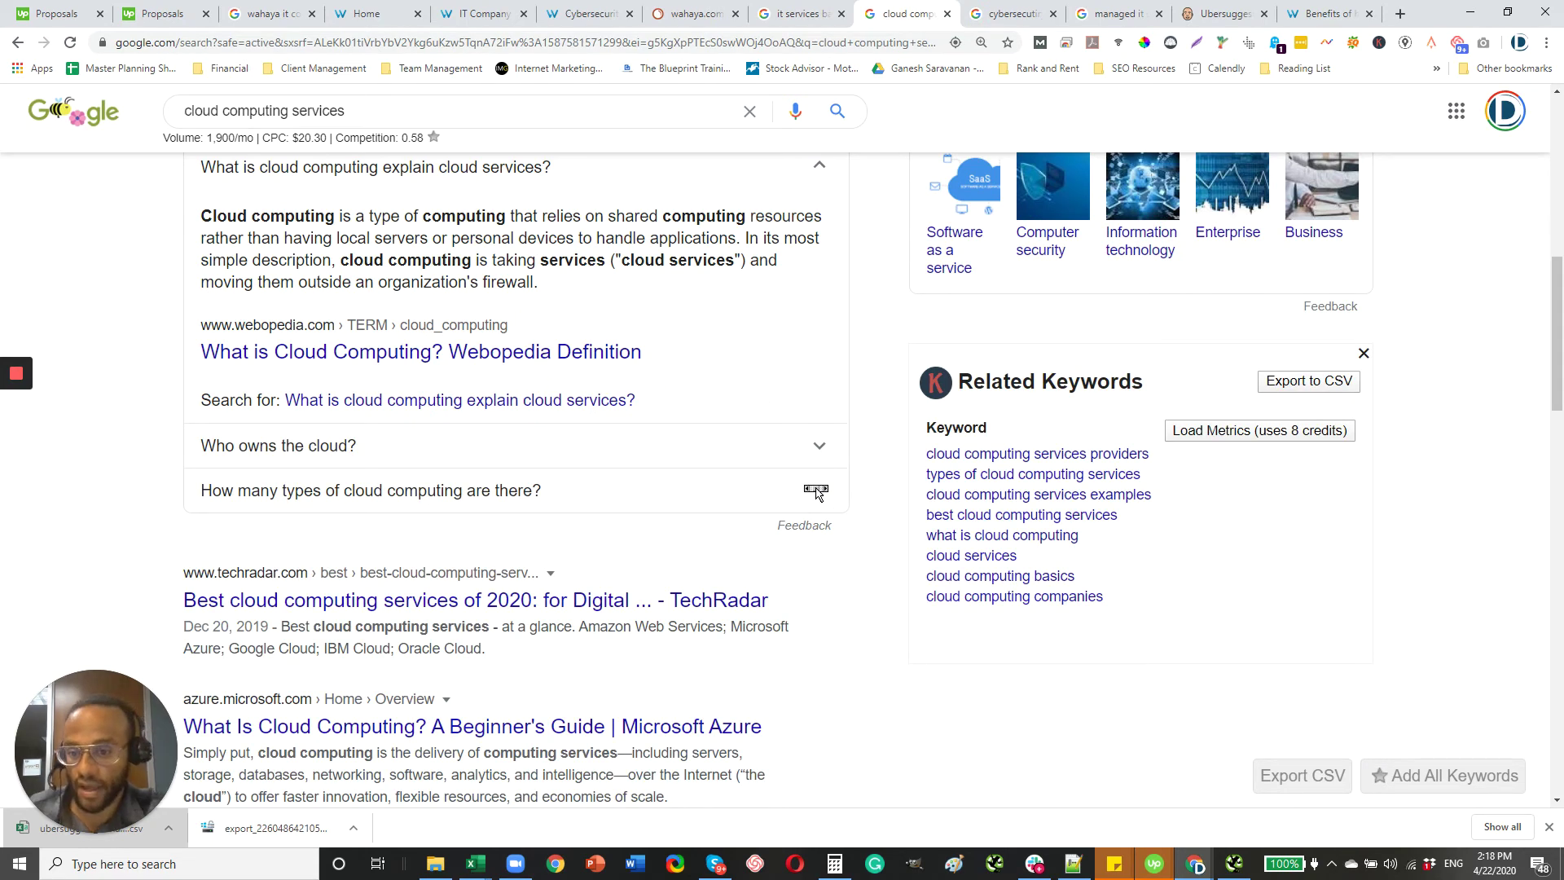
left_click_drag(815, 493, 710, 18)
scroll(652, 530, "up", 5)
scroll(385, 447, "up", 4)
scroll(687, 709, "down", 2)
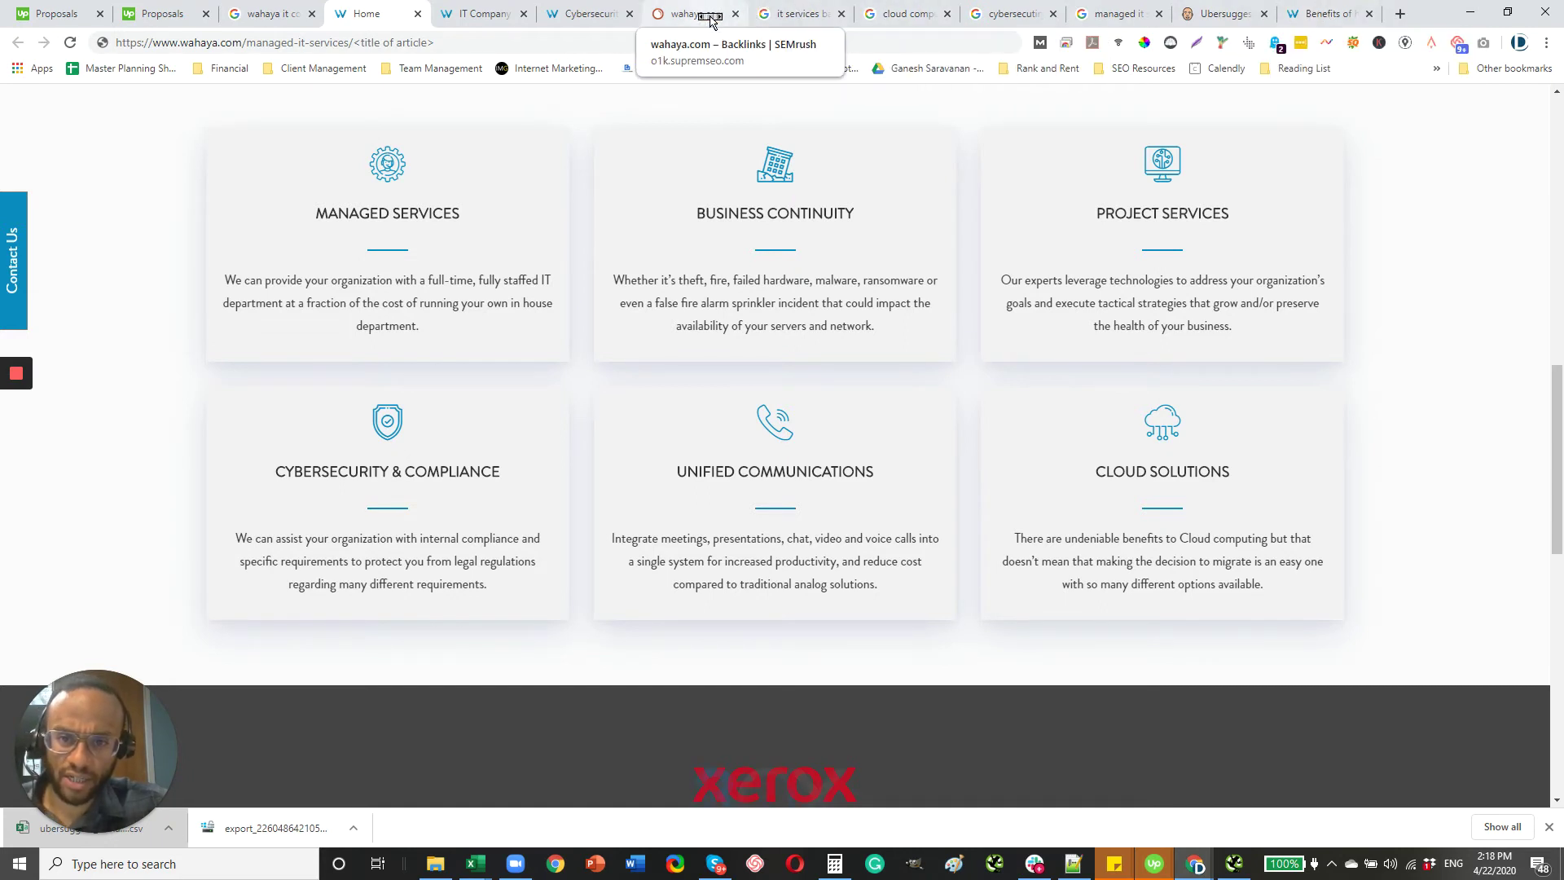
left_click(710, 17)
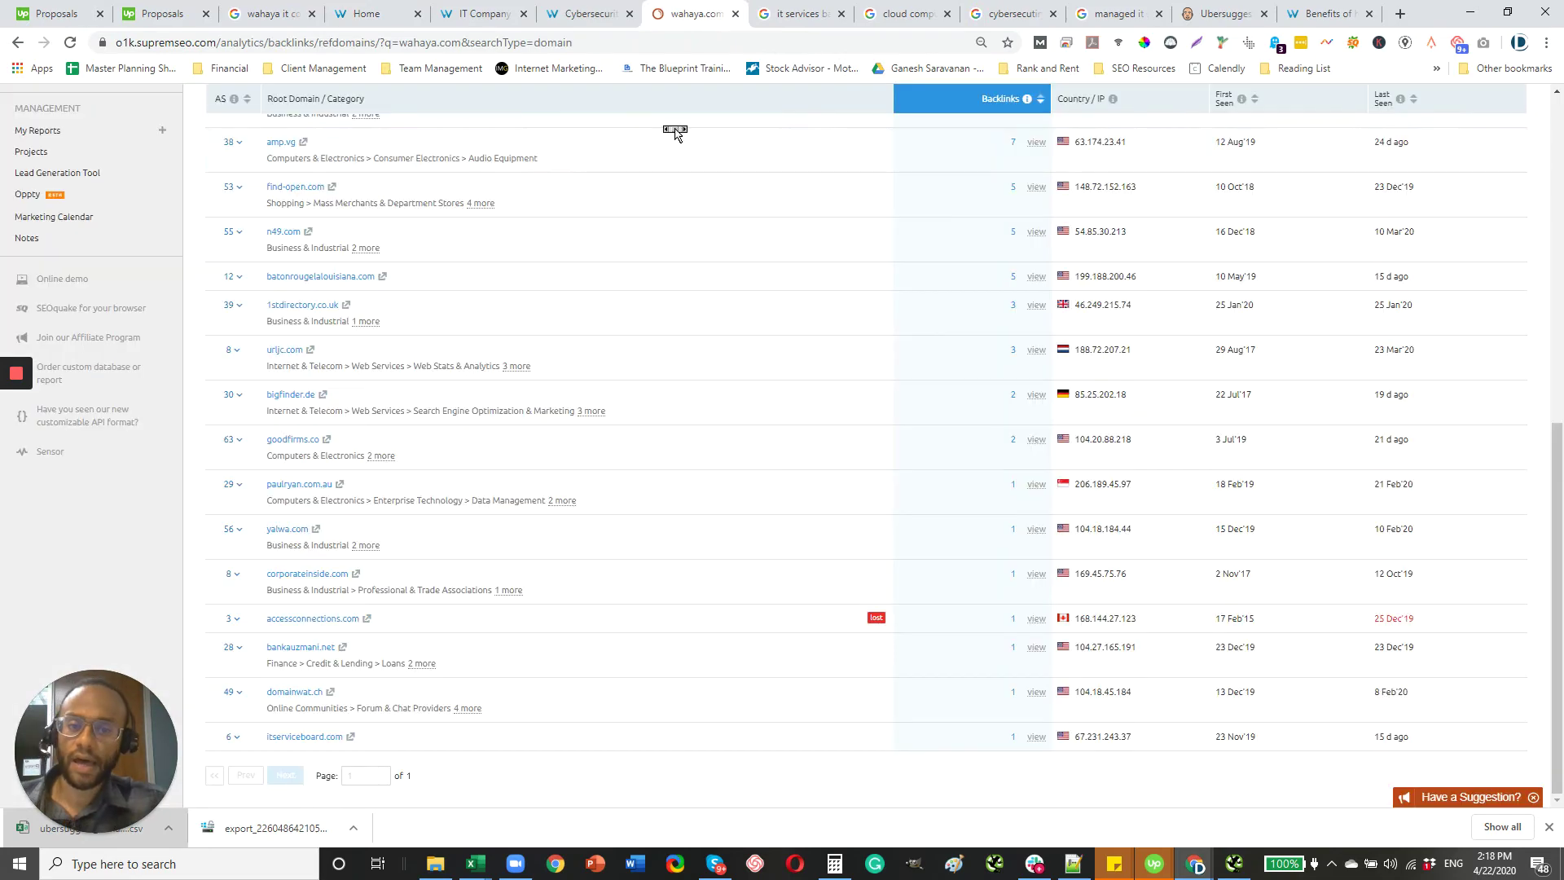
scroll(567, 637, "up", 8)
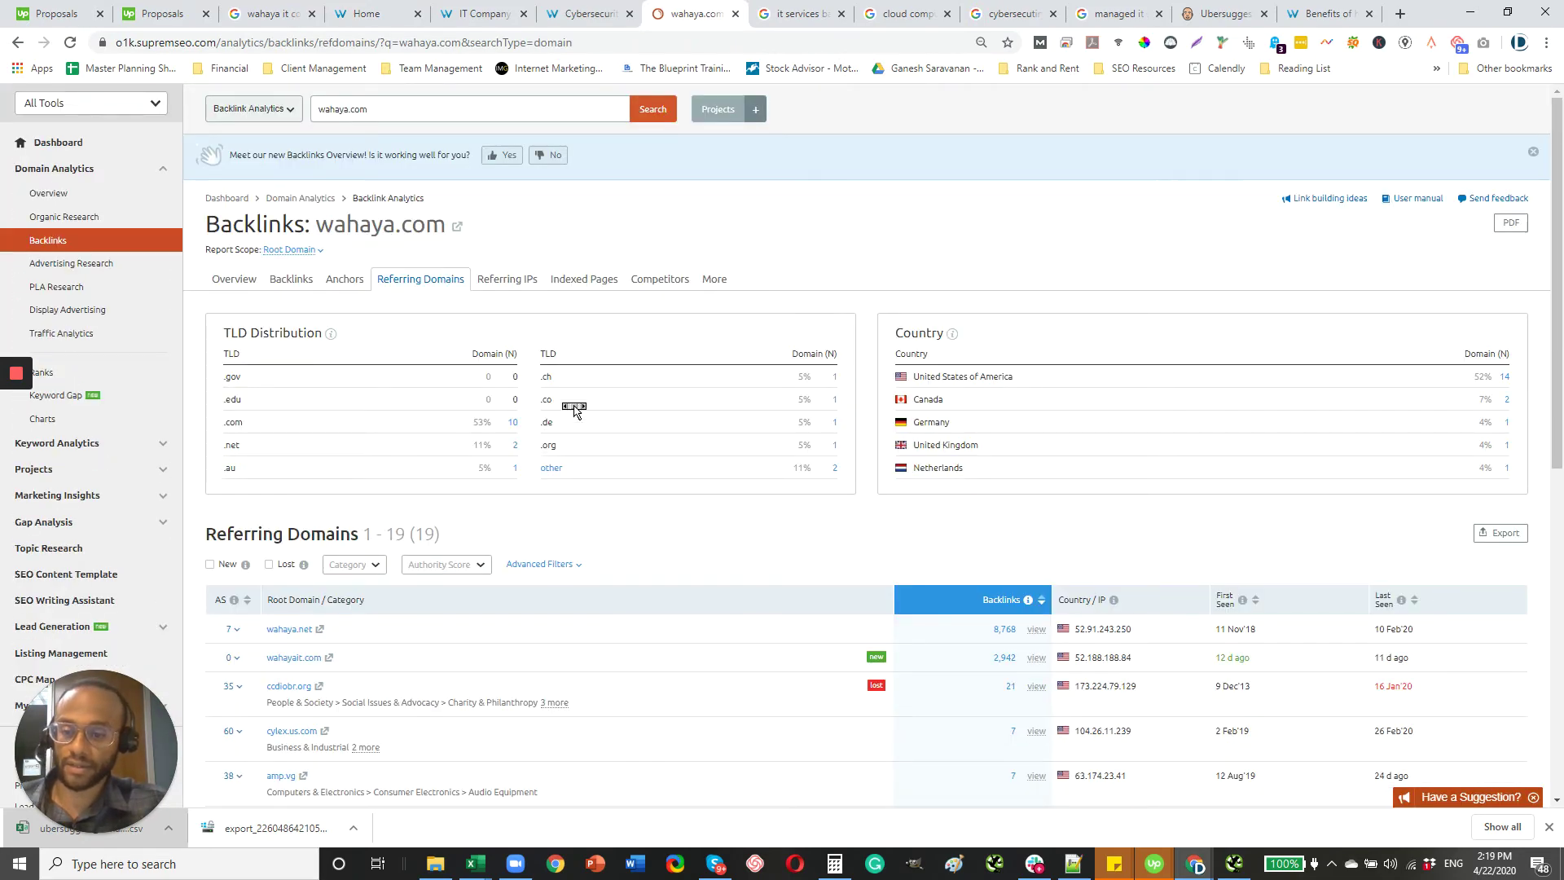
scroll(572, 423, "down", 4)
scroll(573, 423, "down", 1)
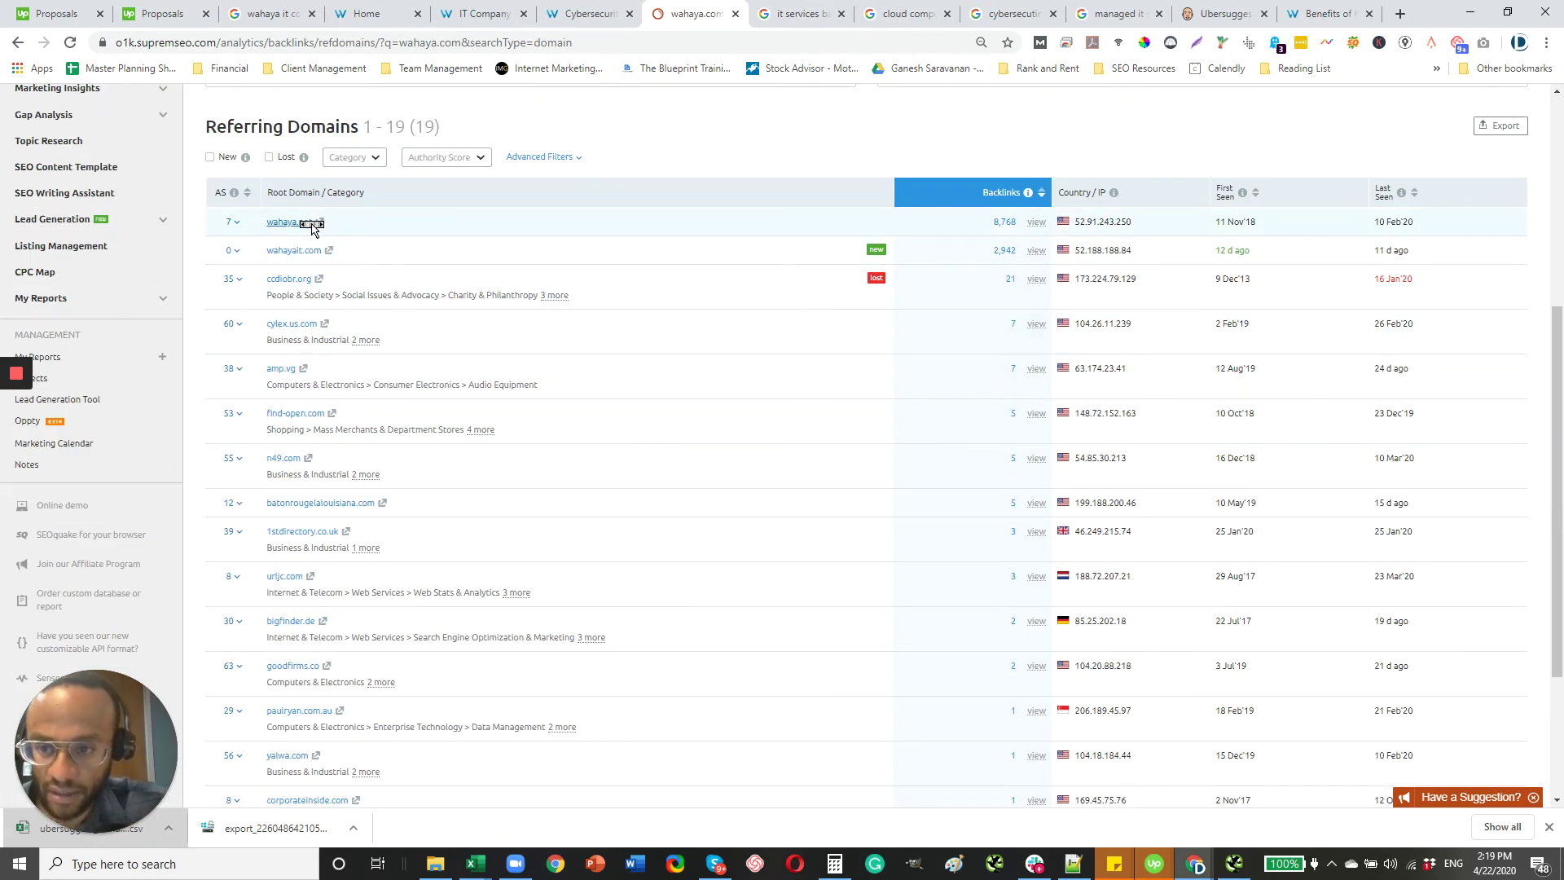
scroll(311, 235, "down", 1)
scroll(342, 326, "down", 3)
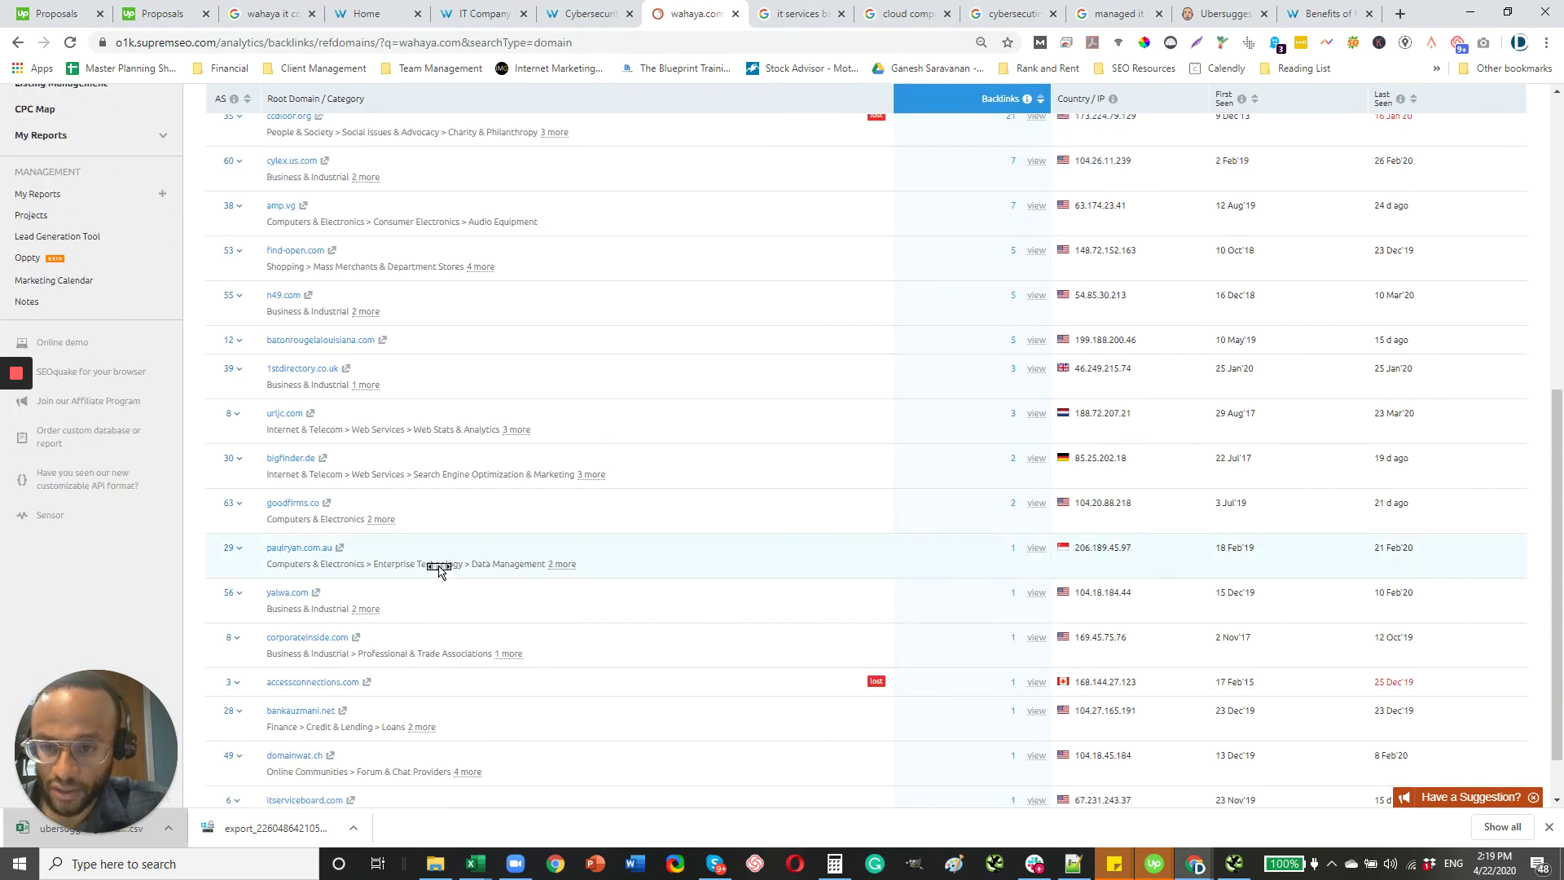
scroll(416, 456, "up", 3)
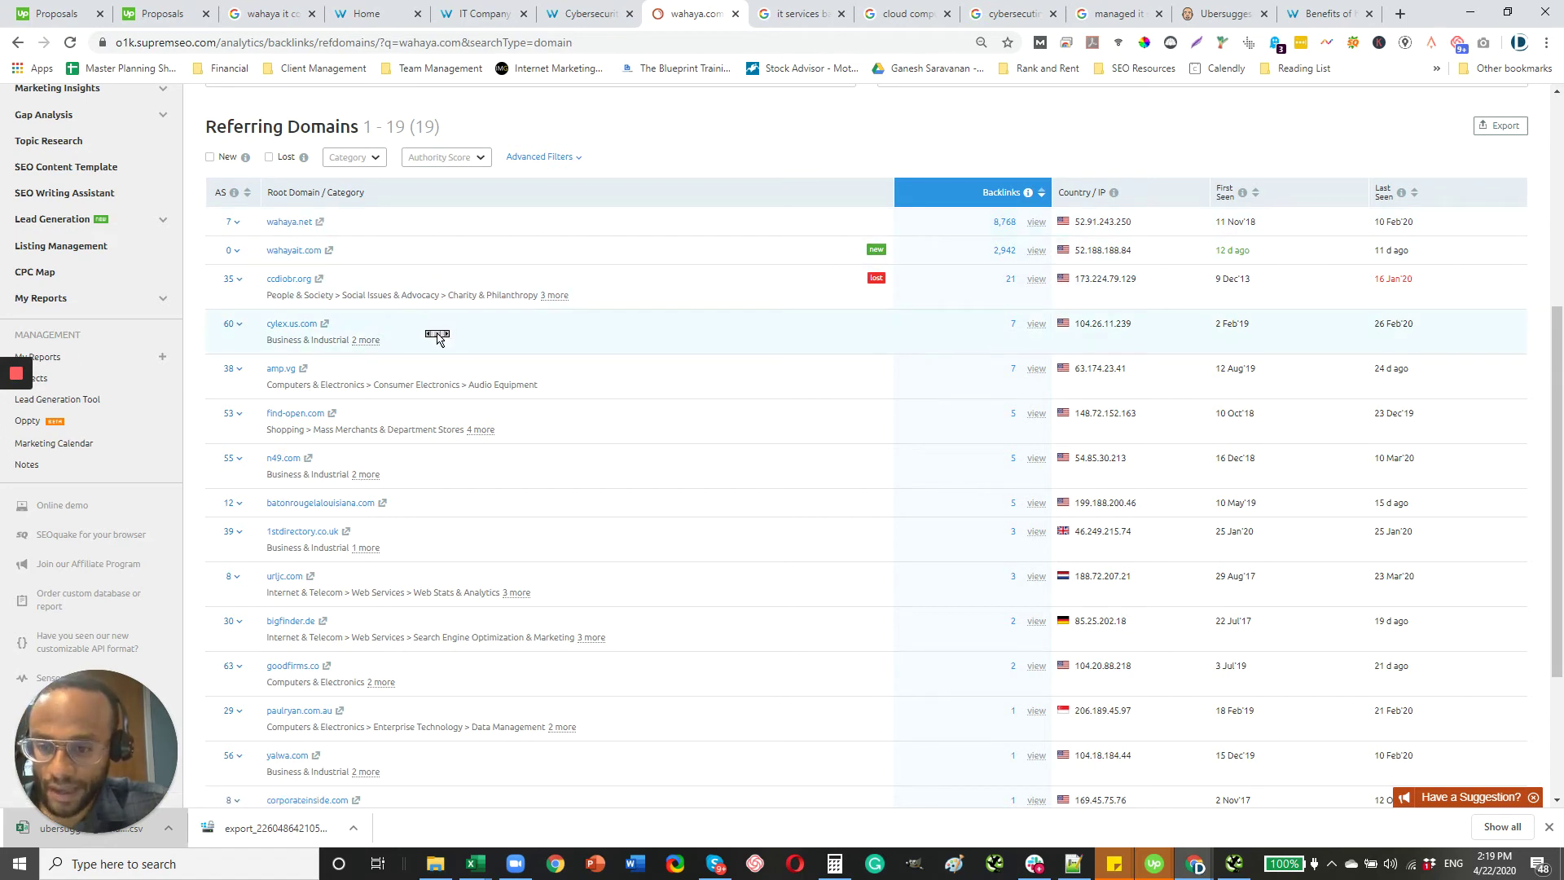
scroll(437, 377, "down", 1)
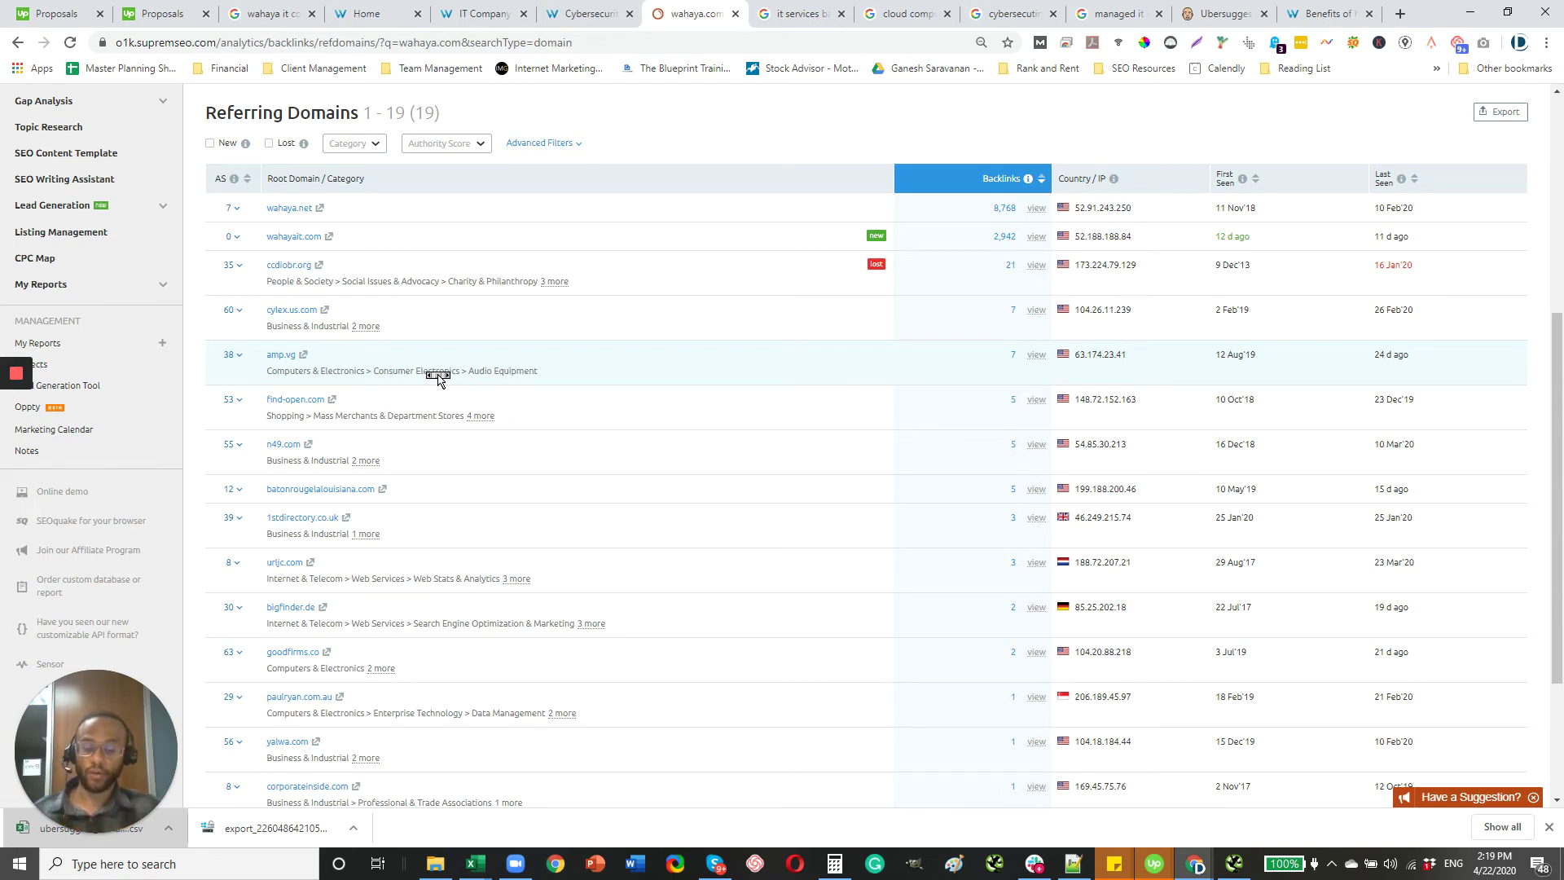
scroll(437, 377, "down", 1)
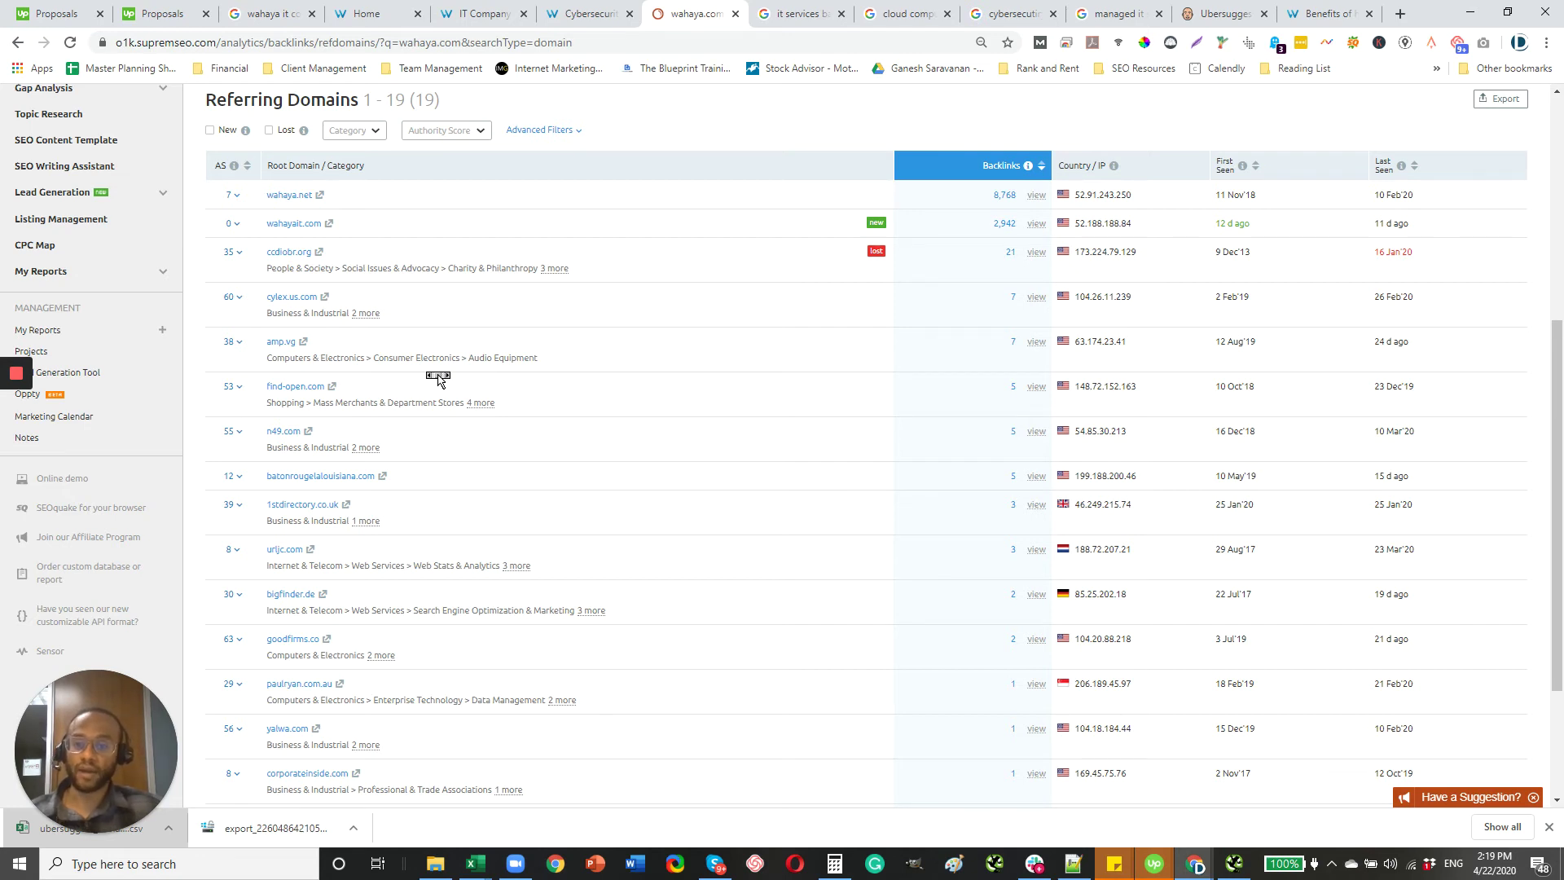
scroll(438, 379, "down", 1)
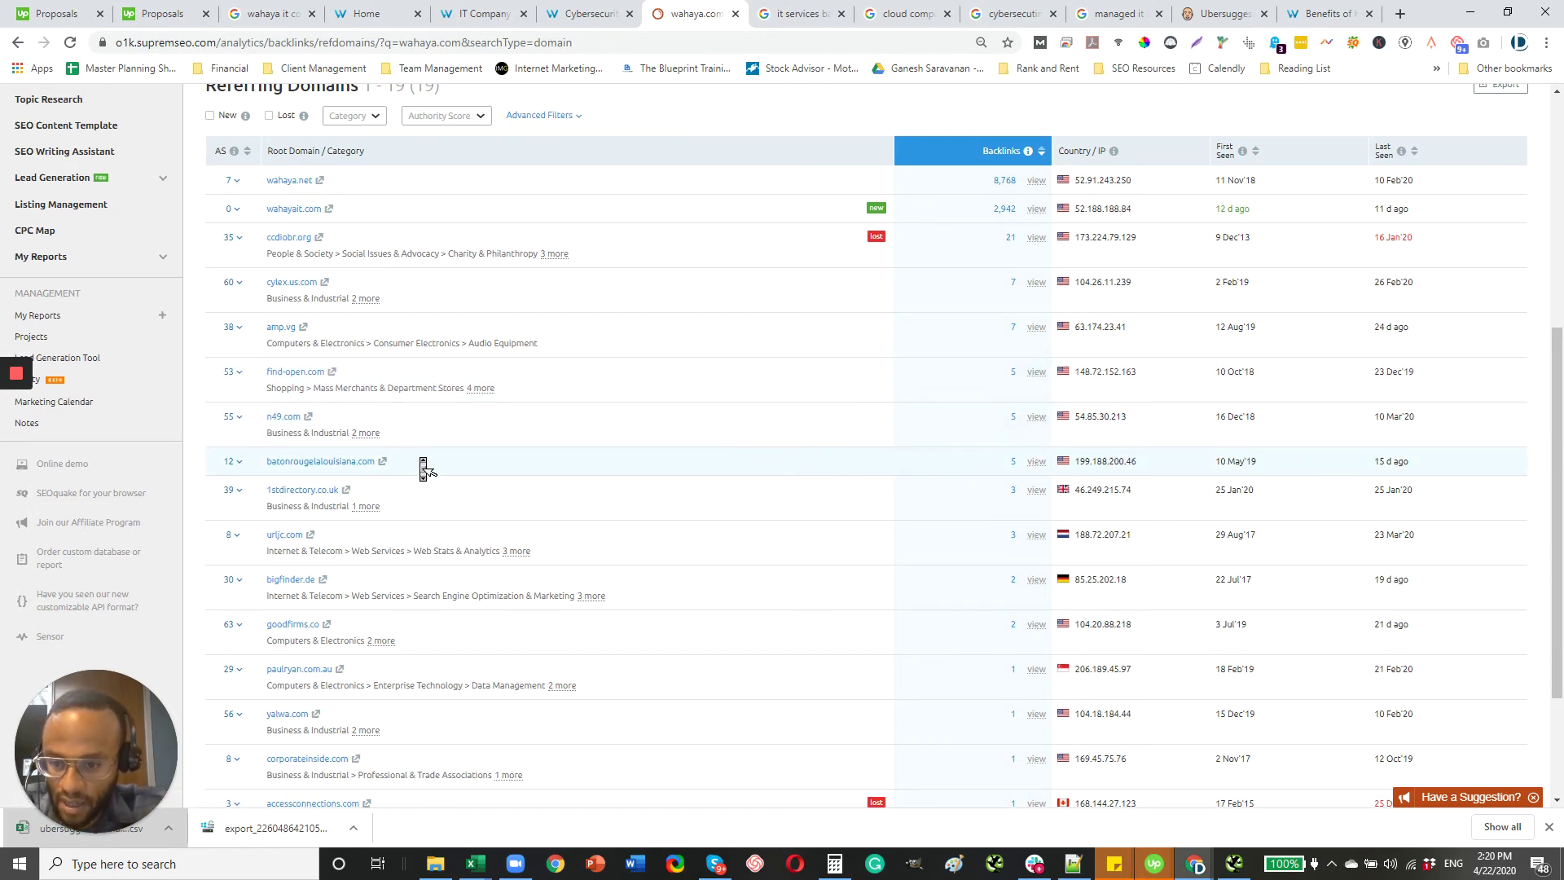
scroll(423, 464, "down", 1)
scroll(423, 469, "down", 2)
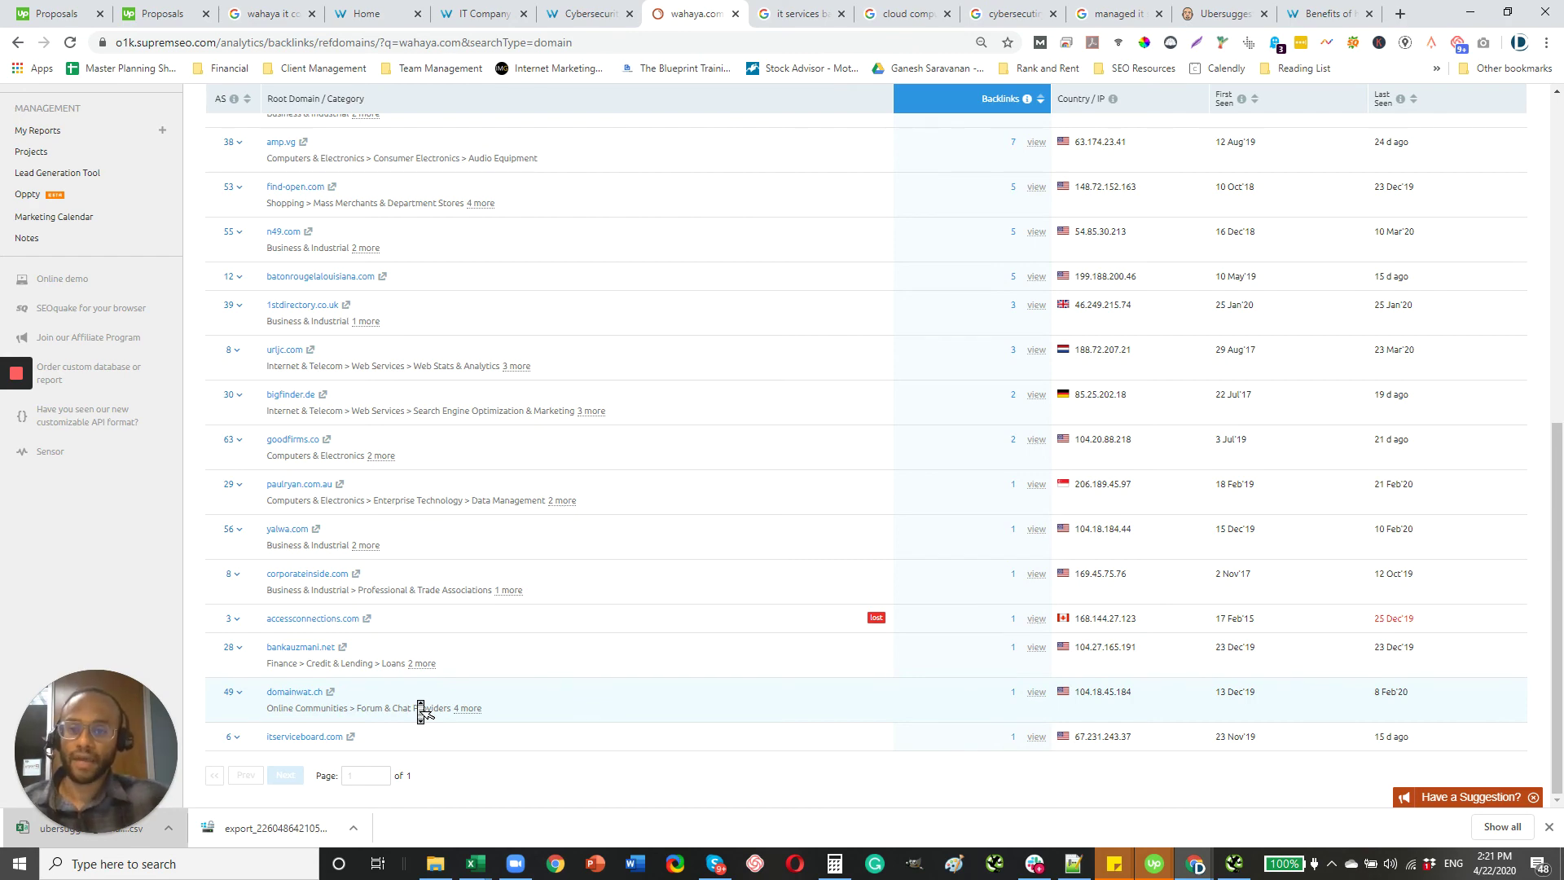
Return to wahaya.com's IT Company Baton Rouge page and bring its Baton Rouge and Microsoft keyword links into view
left_click(481, 16)
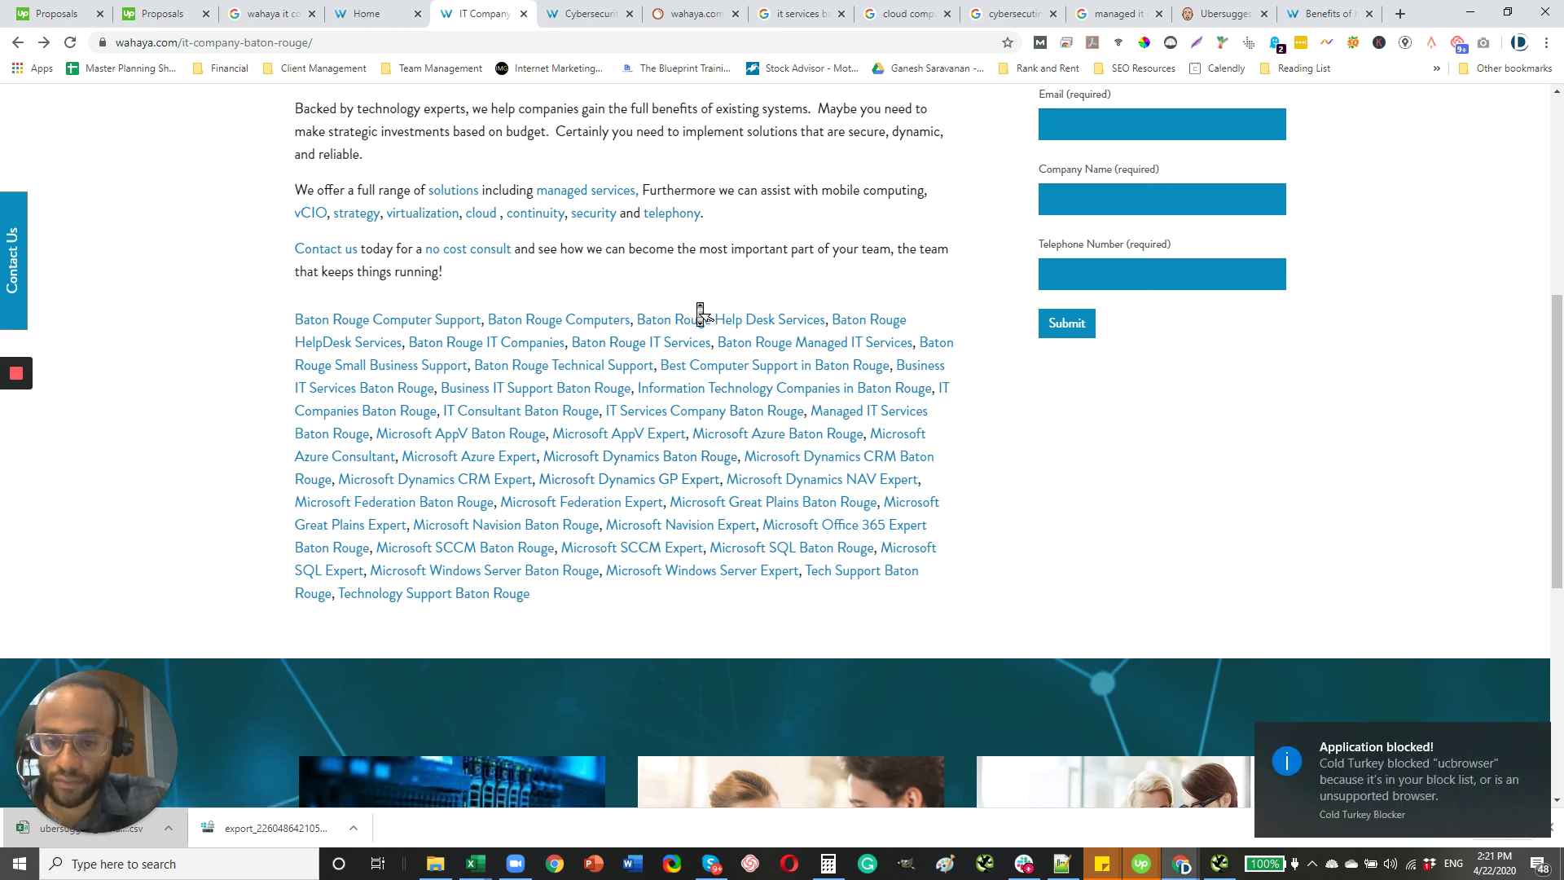
scroll(695, 420, "up", 5)
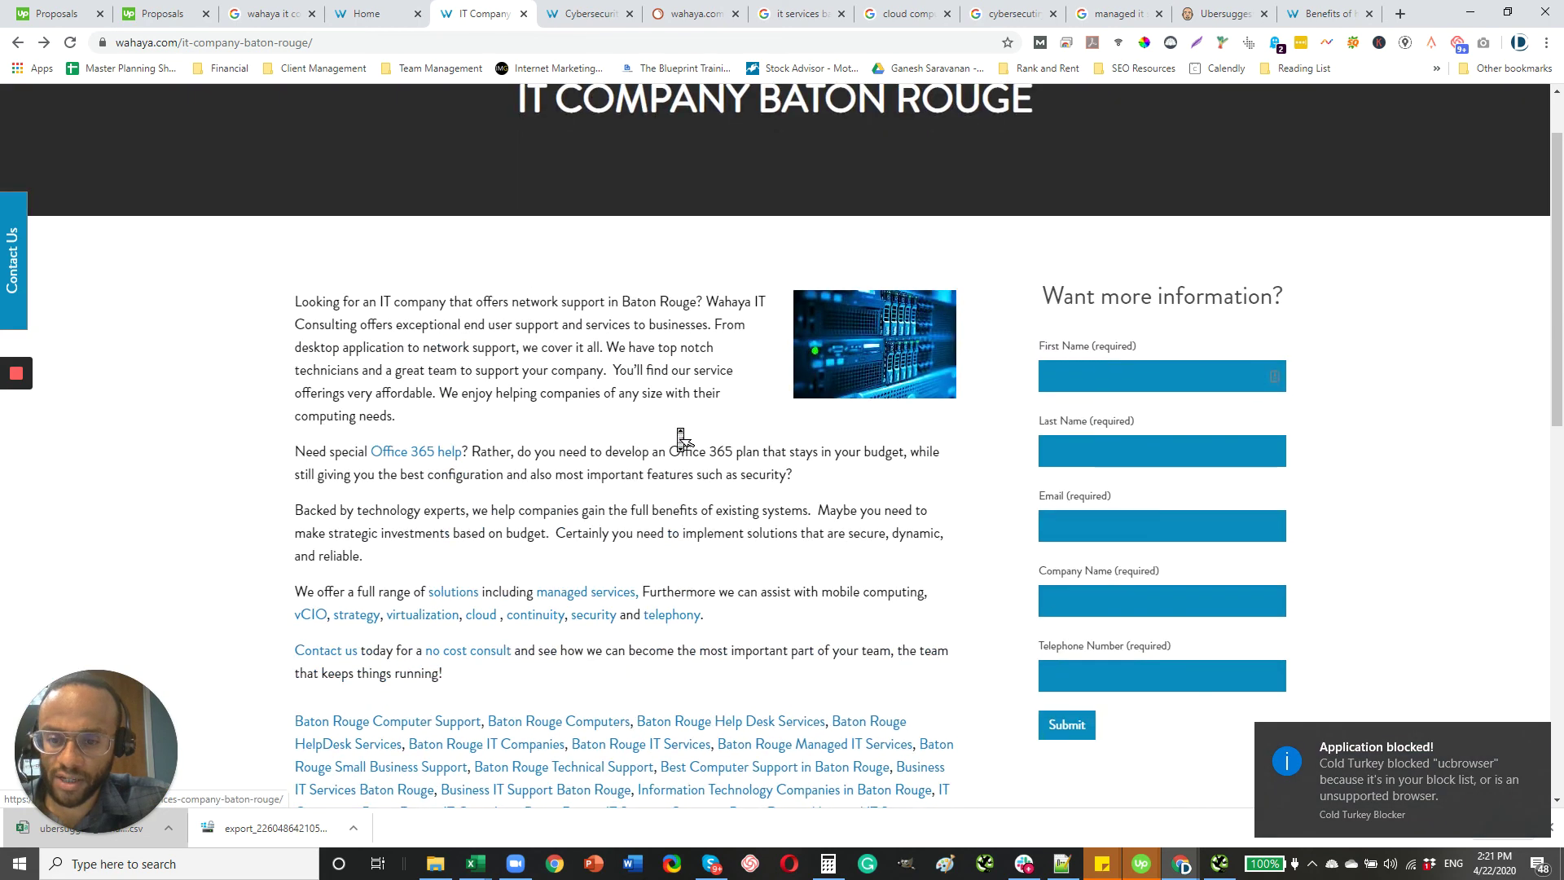
scroll(600, 380, "down", 4)
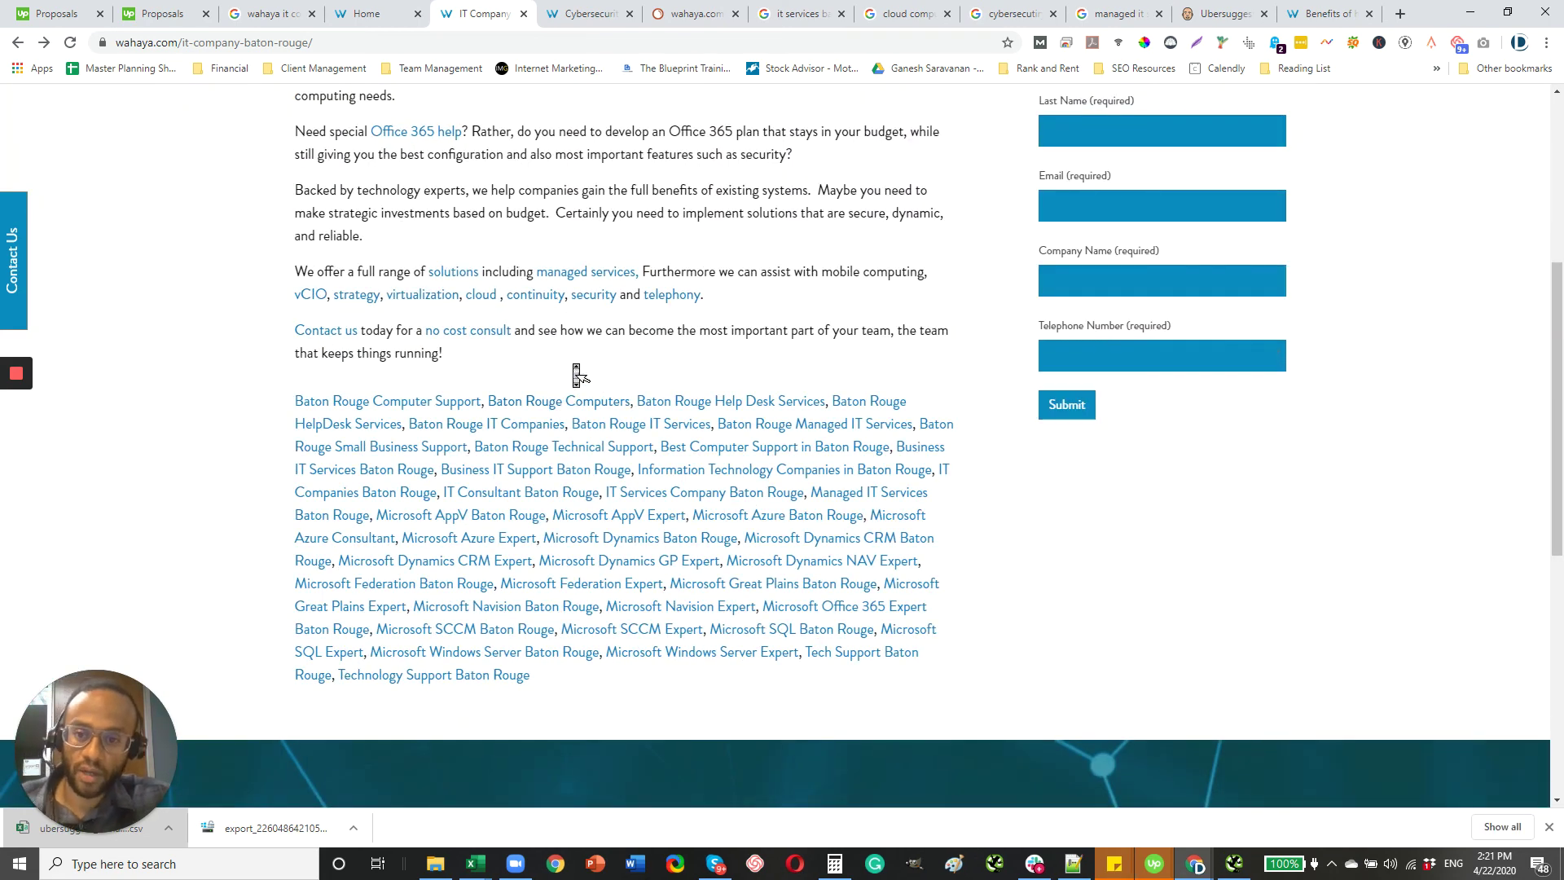
scroll(534, 448, "up", 3)
scroll(535, 448, "up", 1)
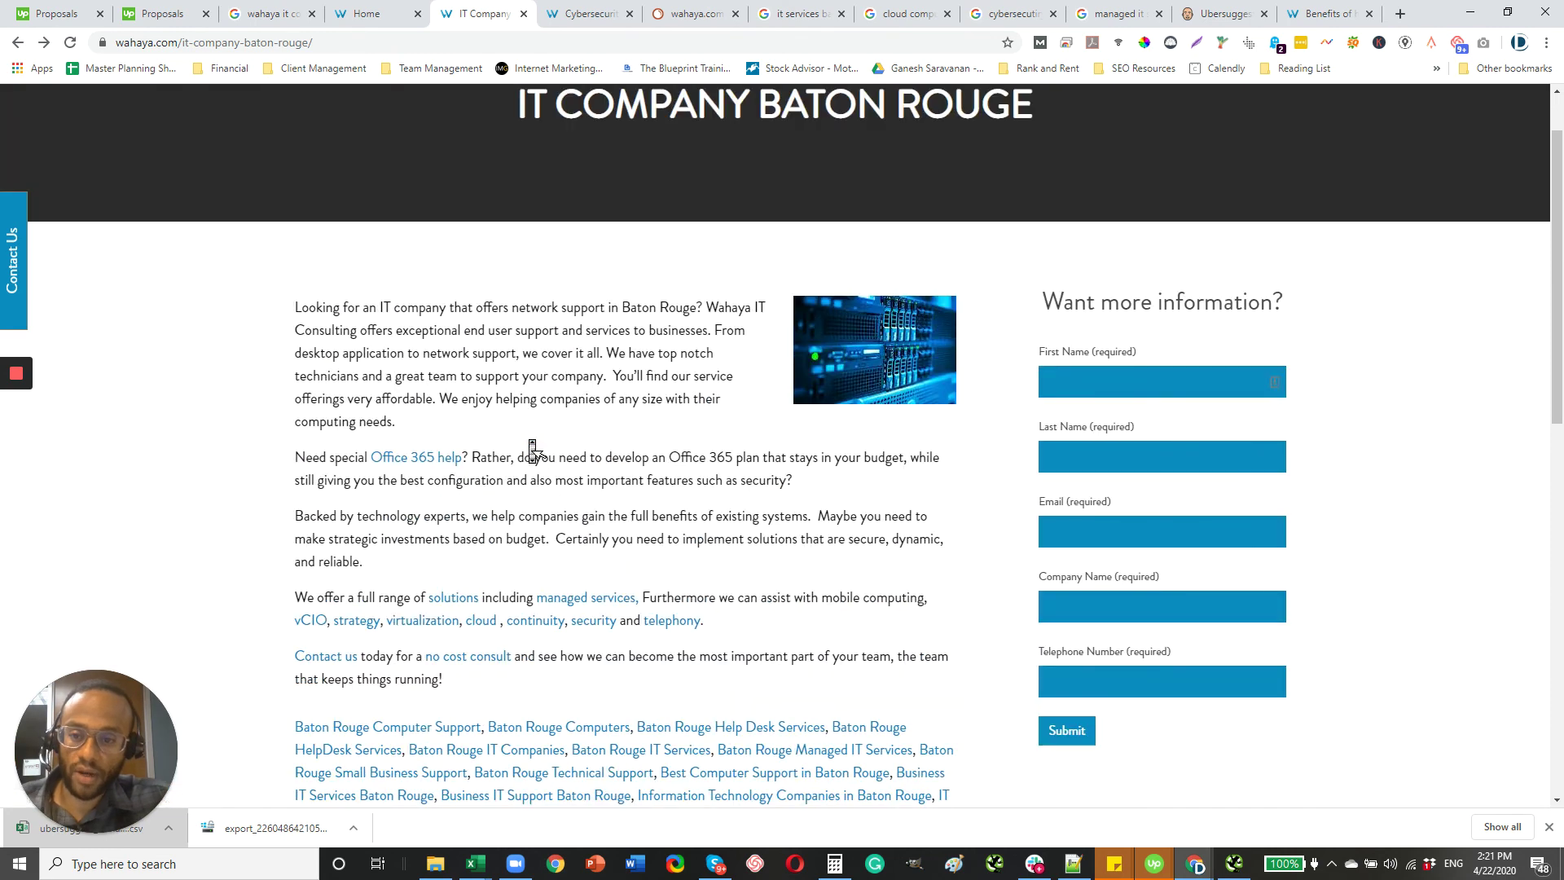
scroll(501, 391, "down", 3)
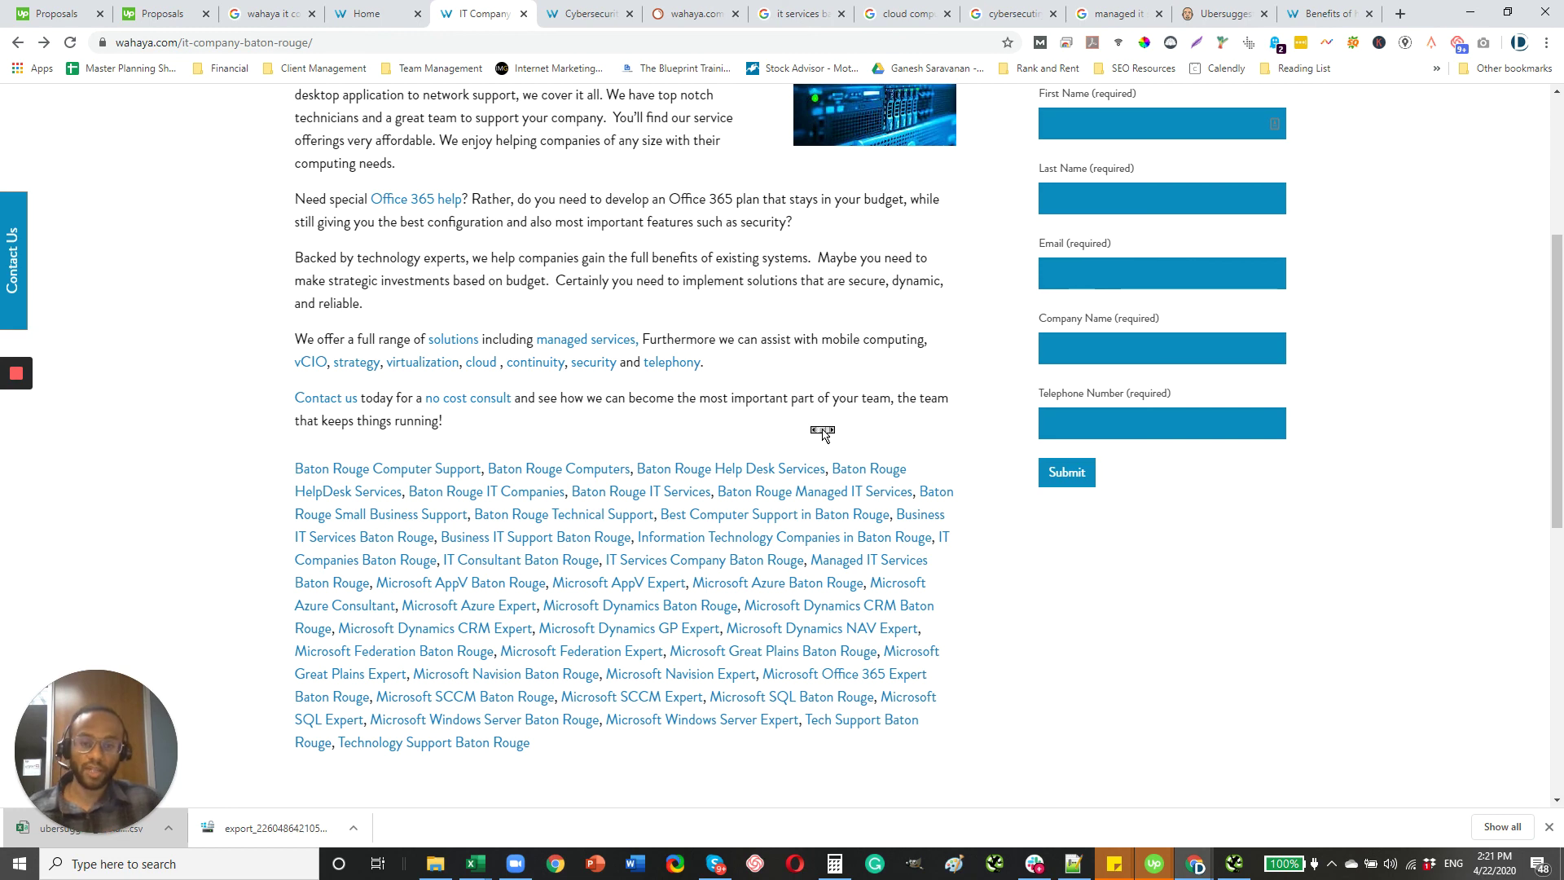
scroll(822, 434, "down", 1)
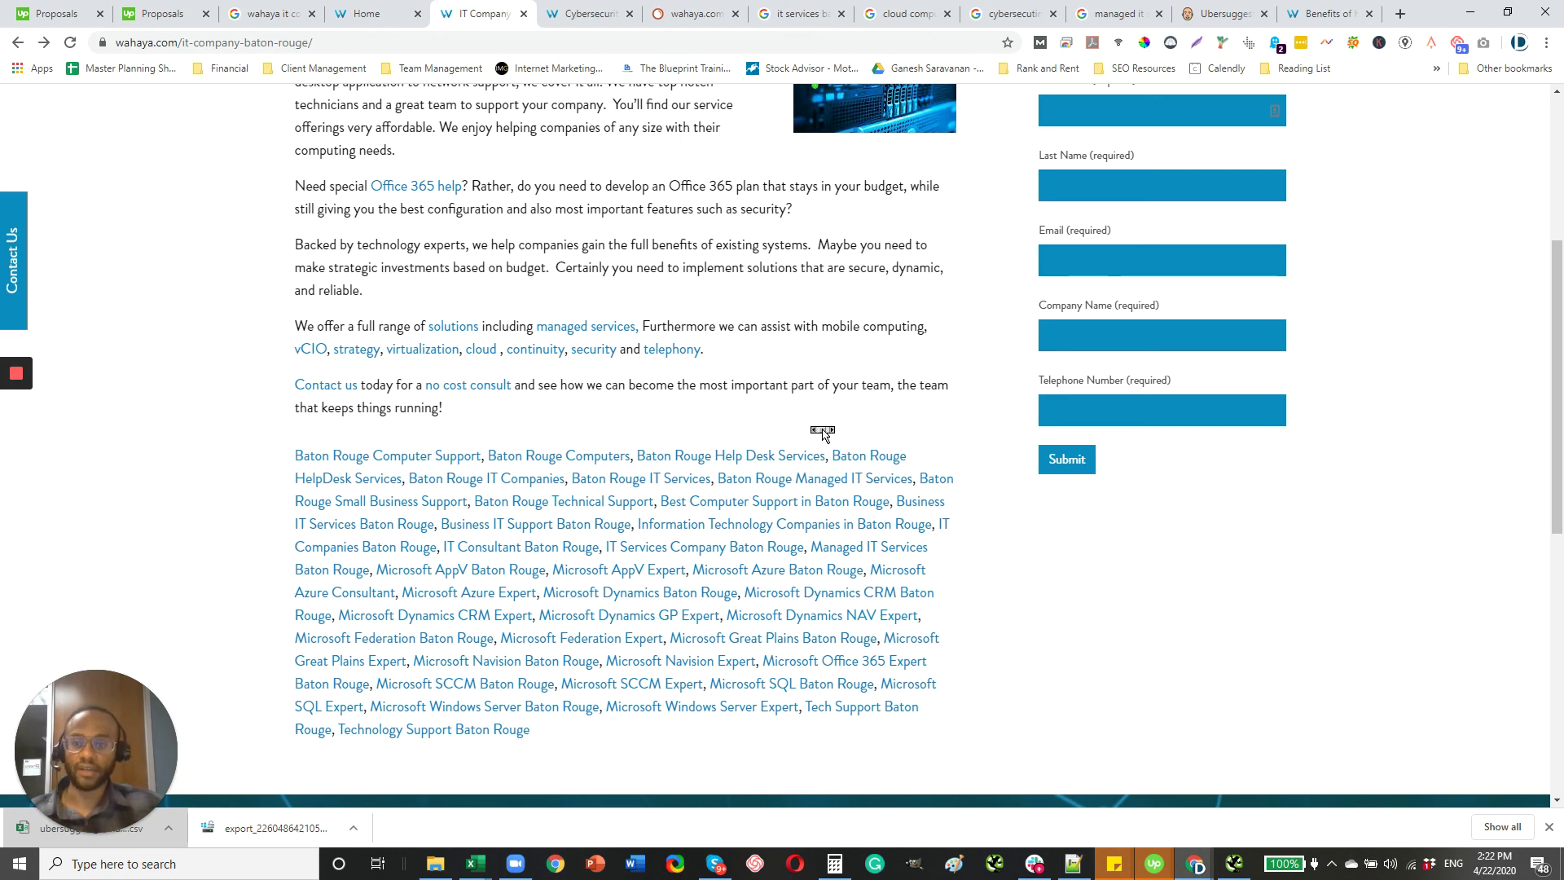
scroll(823, 435, "down", 1)
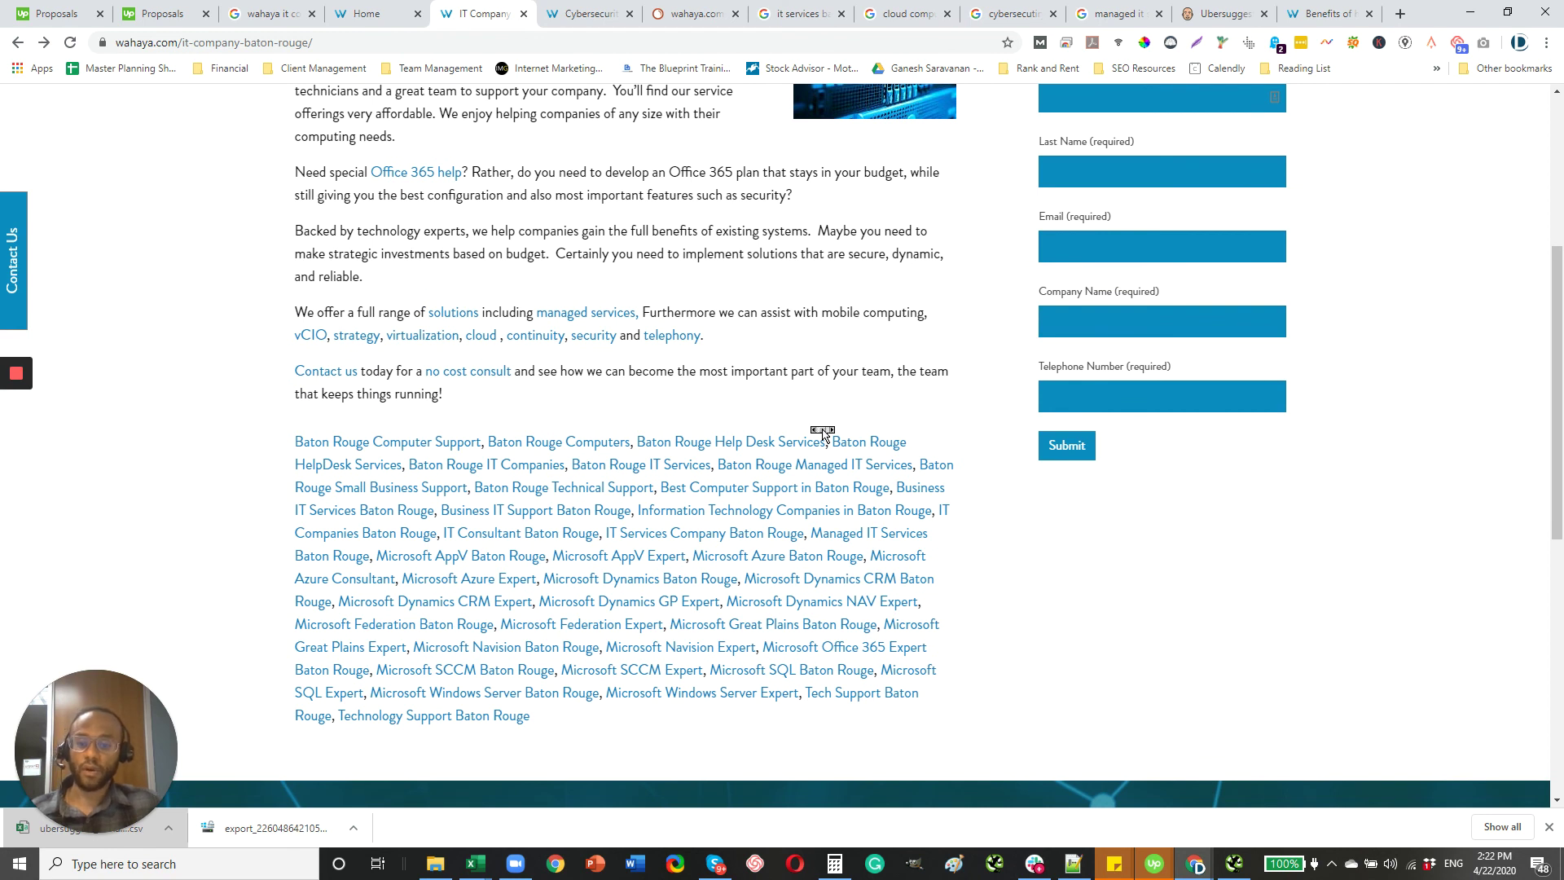